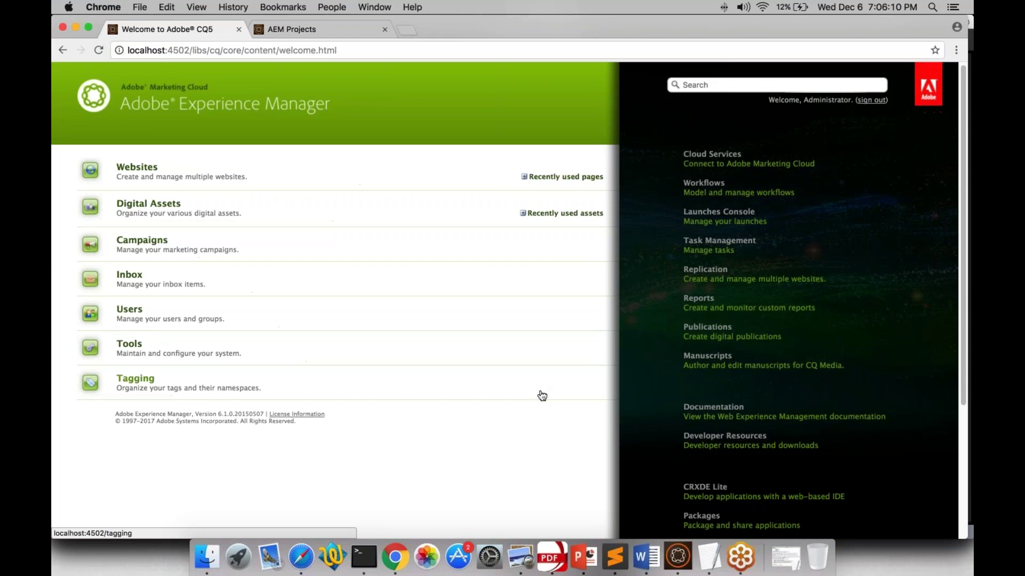
# Compare the classic CQ5 welcome page with the Sites console of the touch interface.
pyautogui.scroll(-5, 543, 395)
pyautogui.scroll(2, 416, 334)
pyautogui.scroll(3, 335, 213)
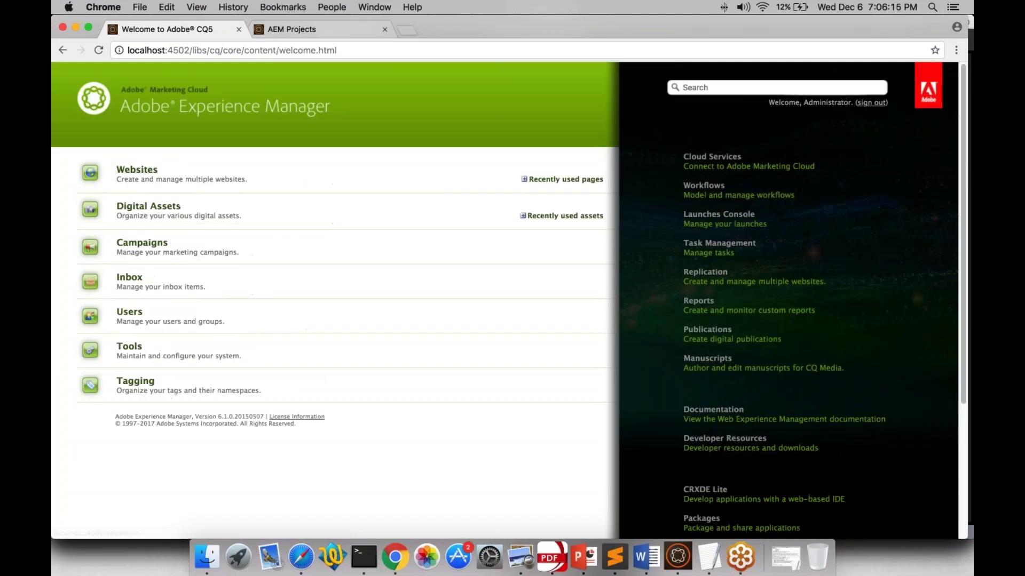
pyautogui.click(335, 24)
pyautogui.click(92, 181)
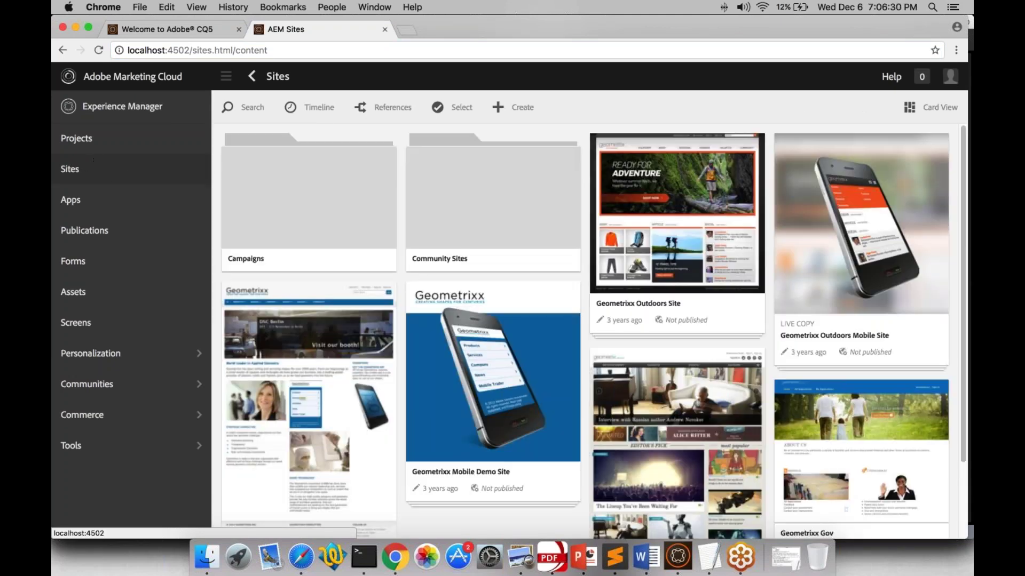
pyautogui.click(188, 30)
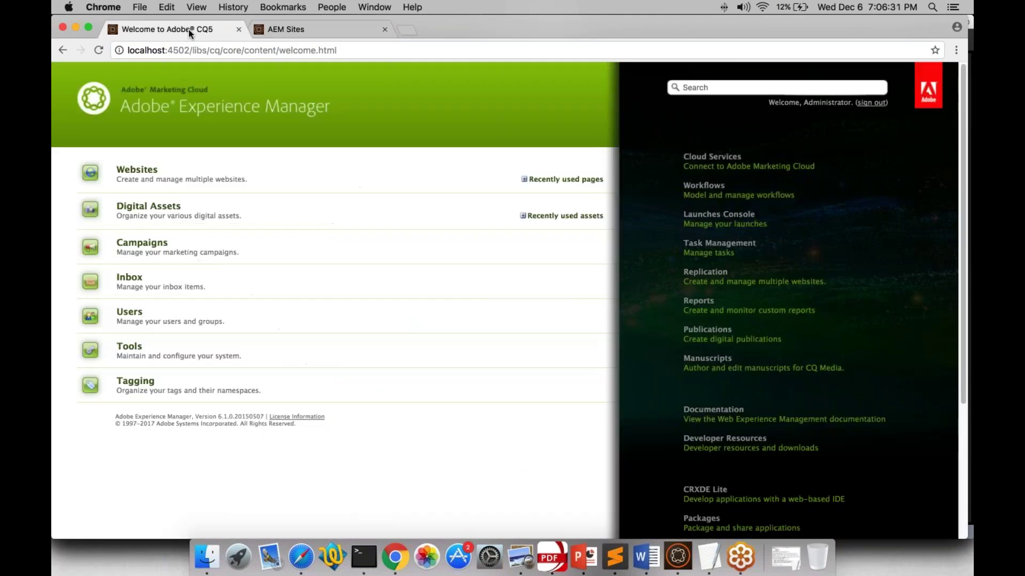
pyautogui.click(277, 31)
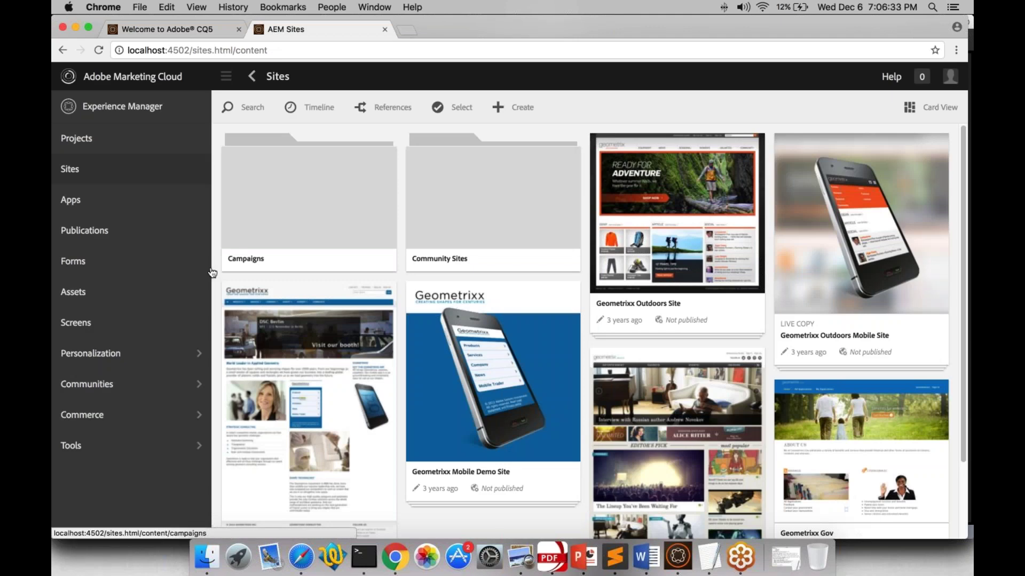
pyautogui.click(202, 39)
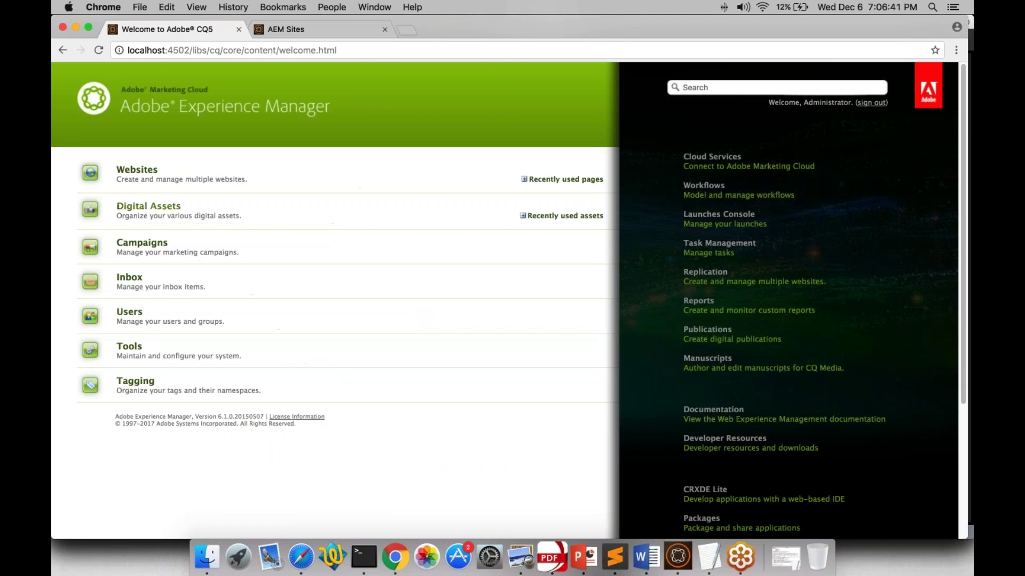
# Load the server root address localhost:4502 in place of the Sites console.
pyautogui.click(294, 26)
pyautogui.moveTo(193, 49); pyautogui.dragTo(327, 44)
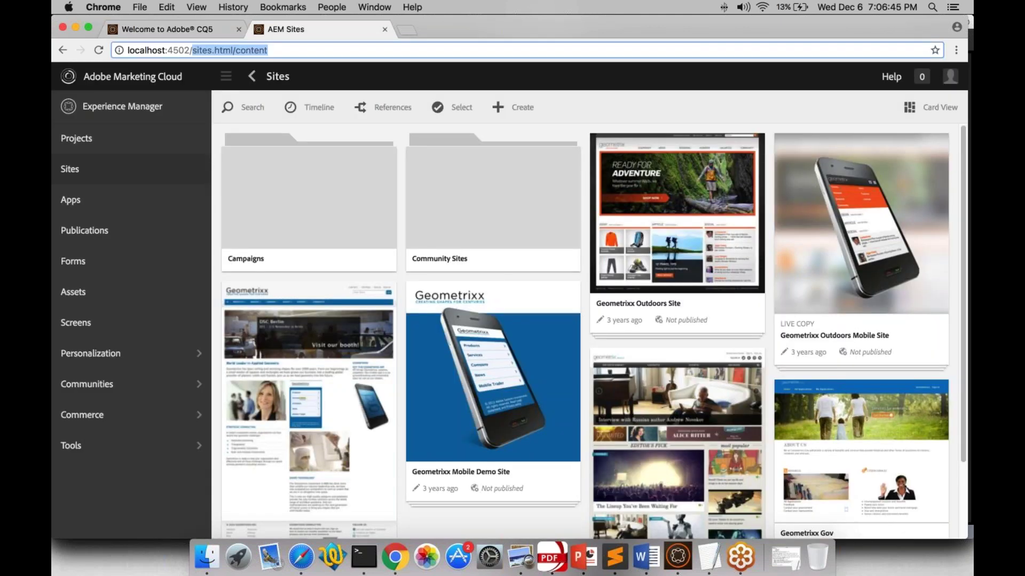
pyautogui.press('BackSpace')
pyautogui.press('Return')
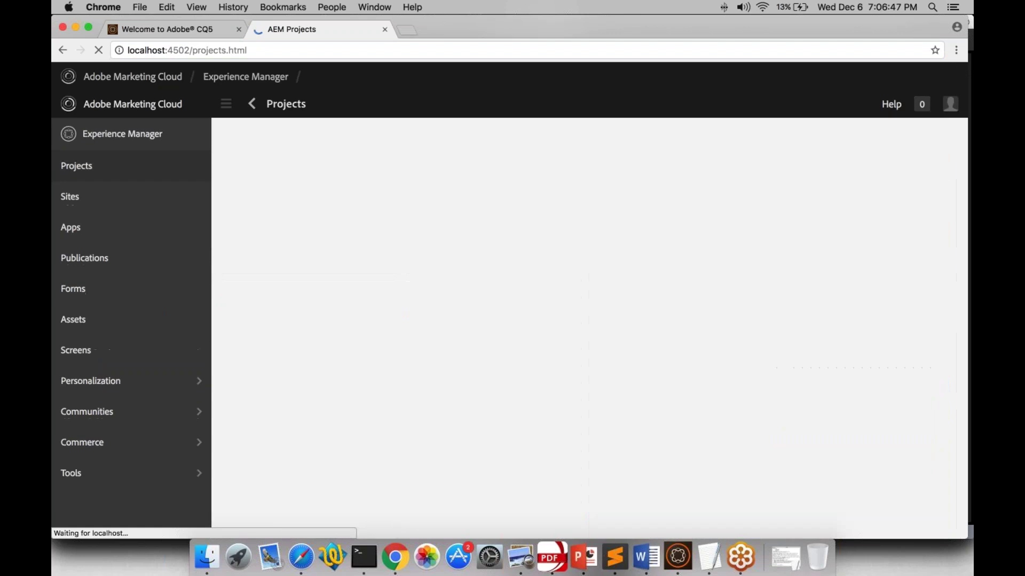
# Open CRXDE Lite from the classic welcome page in a new browser tab and switch to it.
pyautogui.click(170, 27)
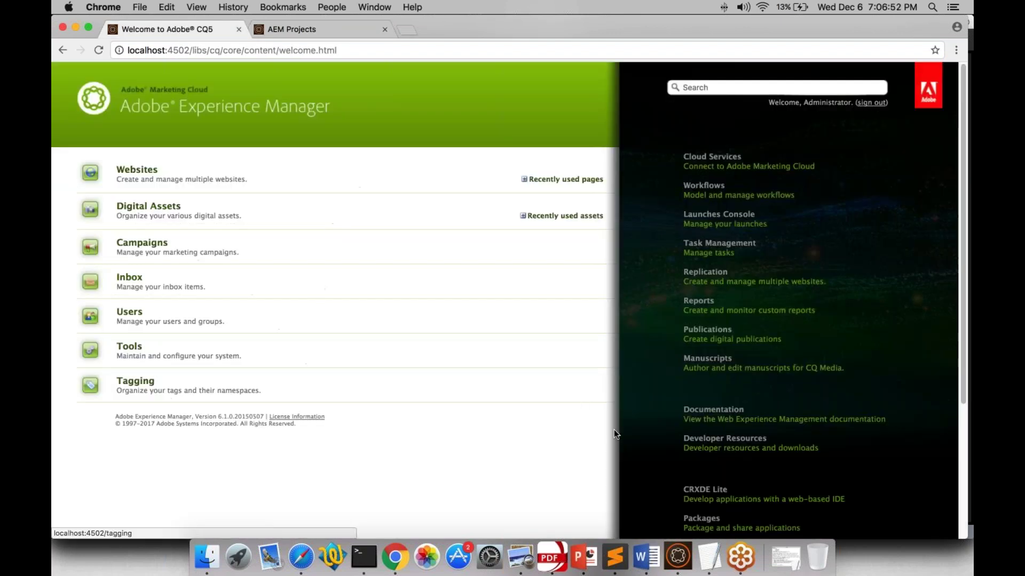
pyautogui.scroll(-1, 614, 430)
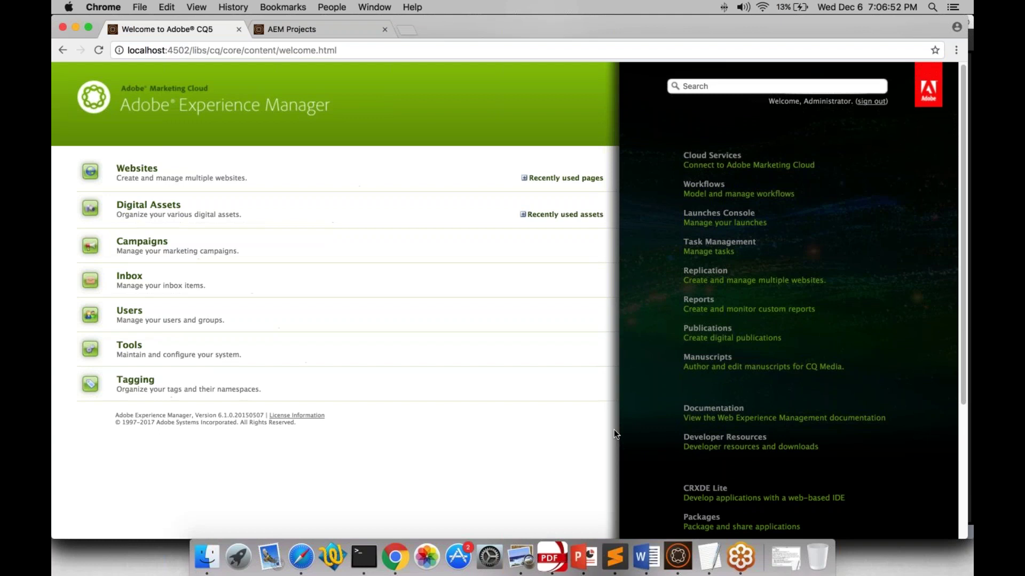
pyautogui.scroll(-2, 613, 430)
pyautogui.rightClick(702, 437)
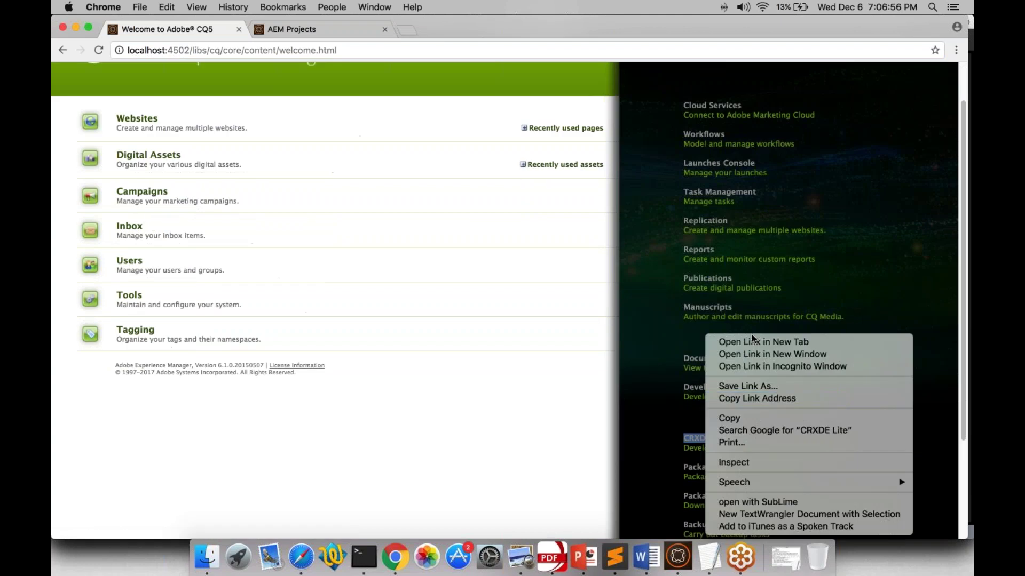
pyautogui.click(763, 342)
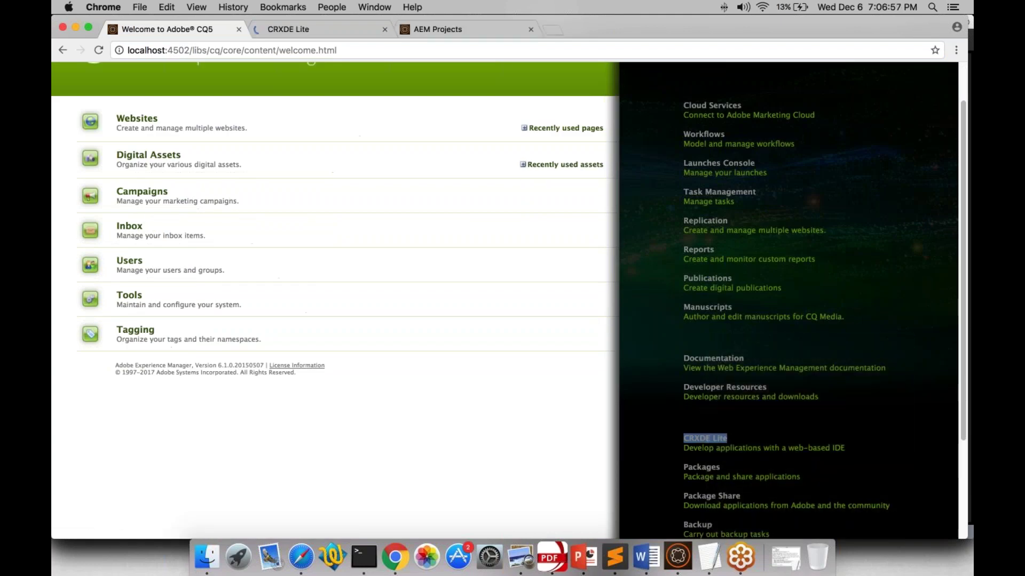
pyautogui.click(306, 26)
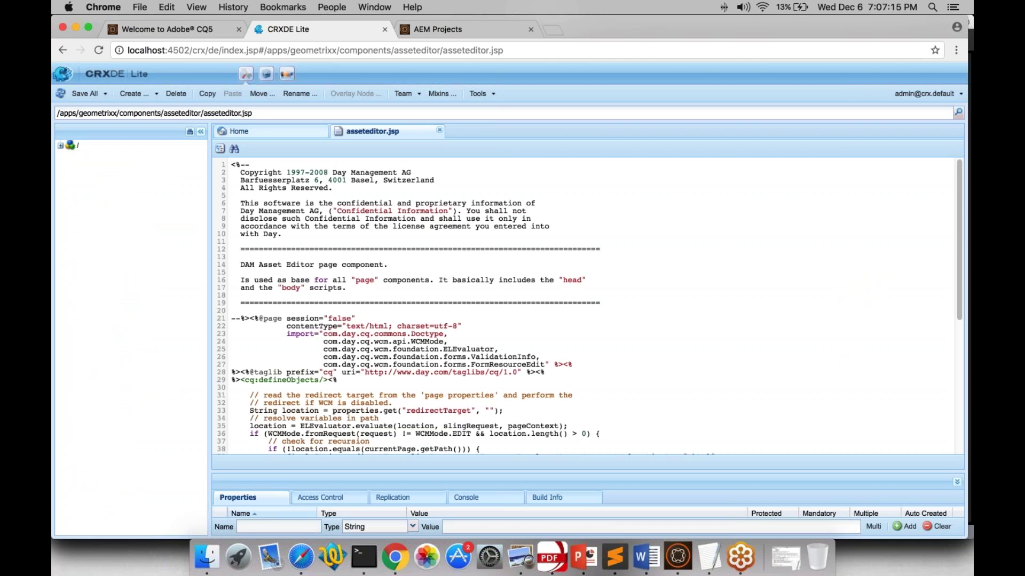
# Expand the repository root node in CRXDE Lite and close the asseteditor.jsp file.
pyautogui.click(241, 132)
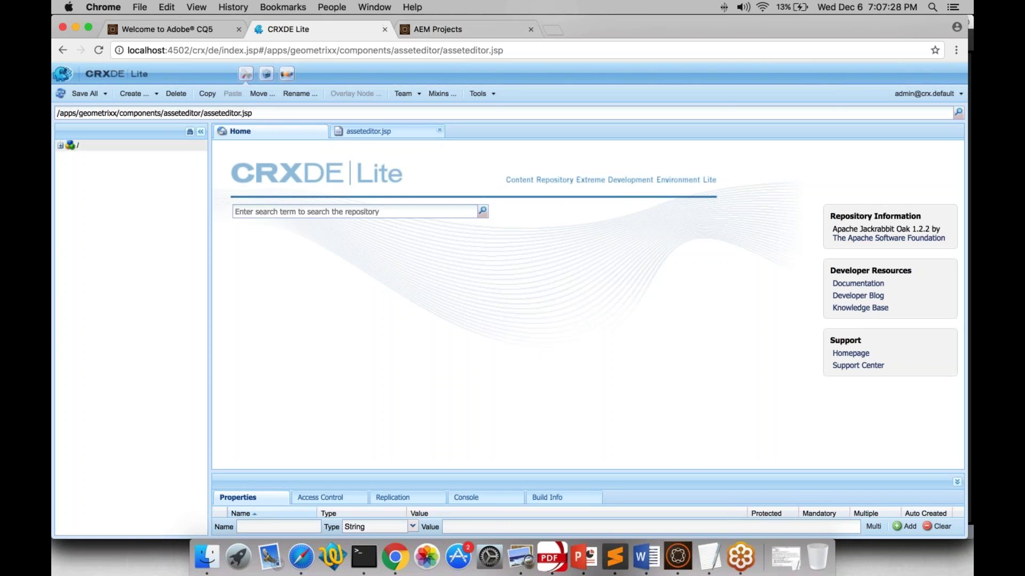
pyautogui.click(60, 145)
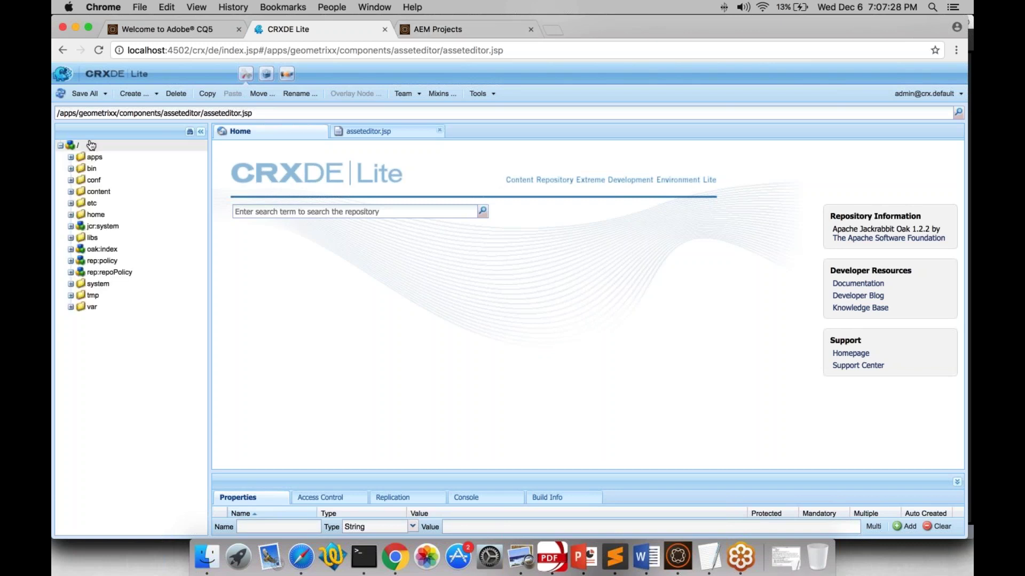
pyautogui.click(184, 27)
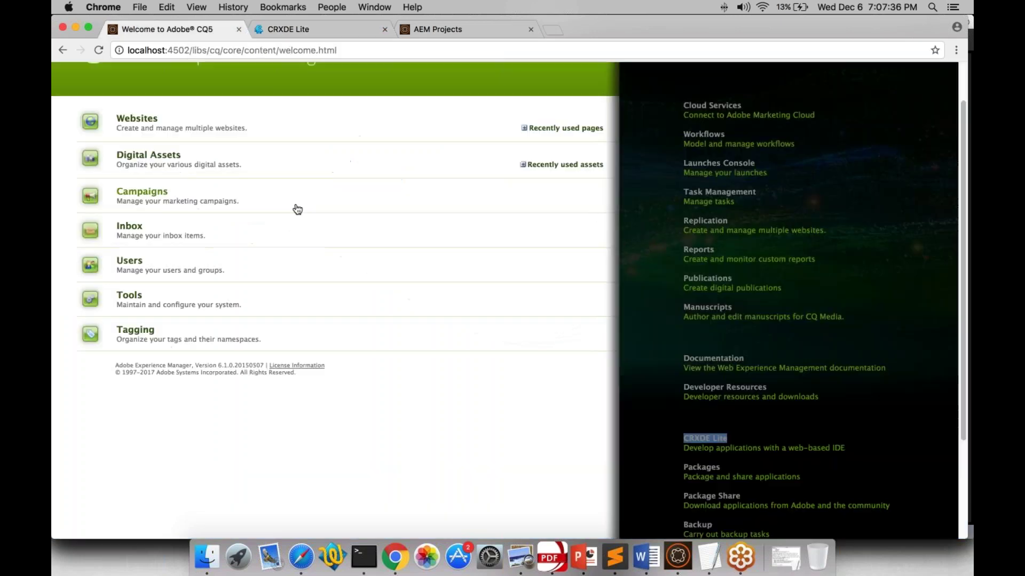
pyautogui.scroll(3, 297, 209)
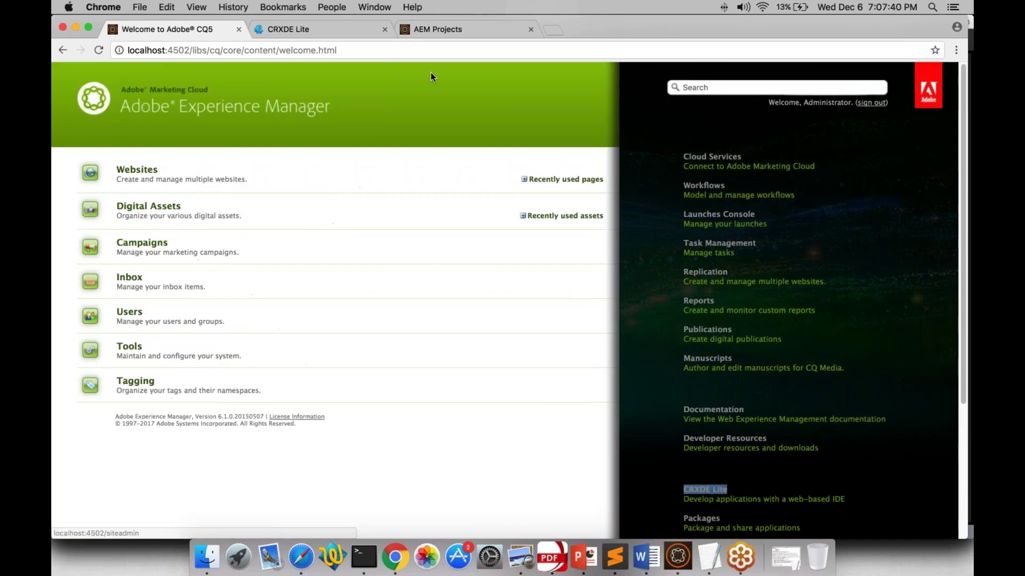
pyautogui.click(349, 30)
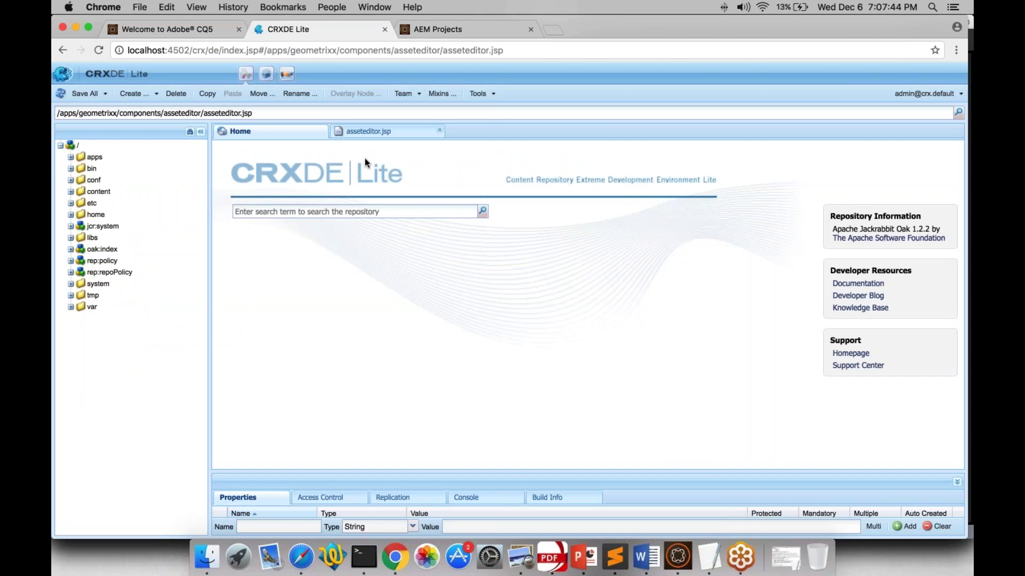
pyautogui.click(440, 131)
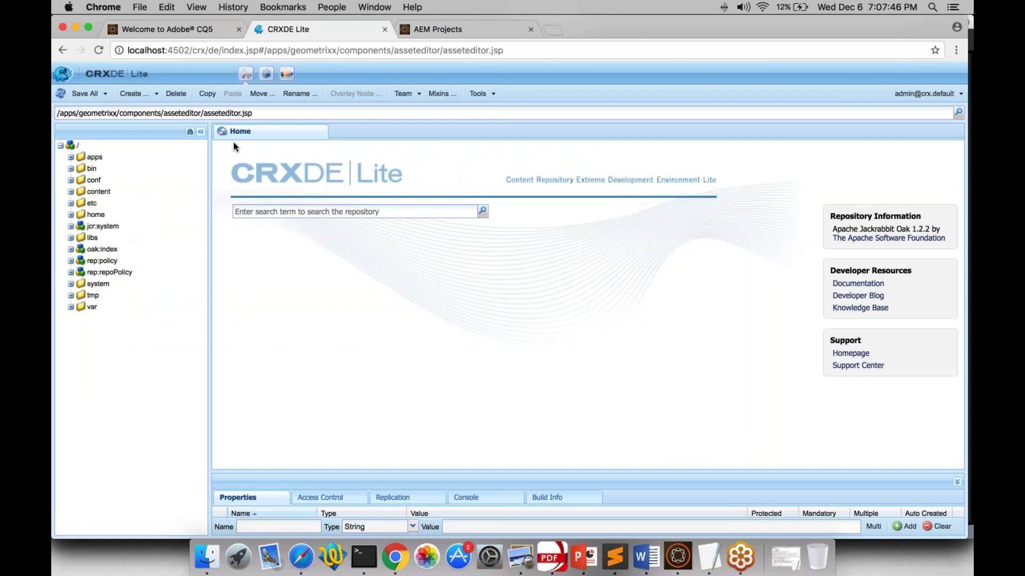
# Copy projects.html from the AEM Projects page address and search the CRXDE Lite repository for it.
pyautogui.click(342, 212)
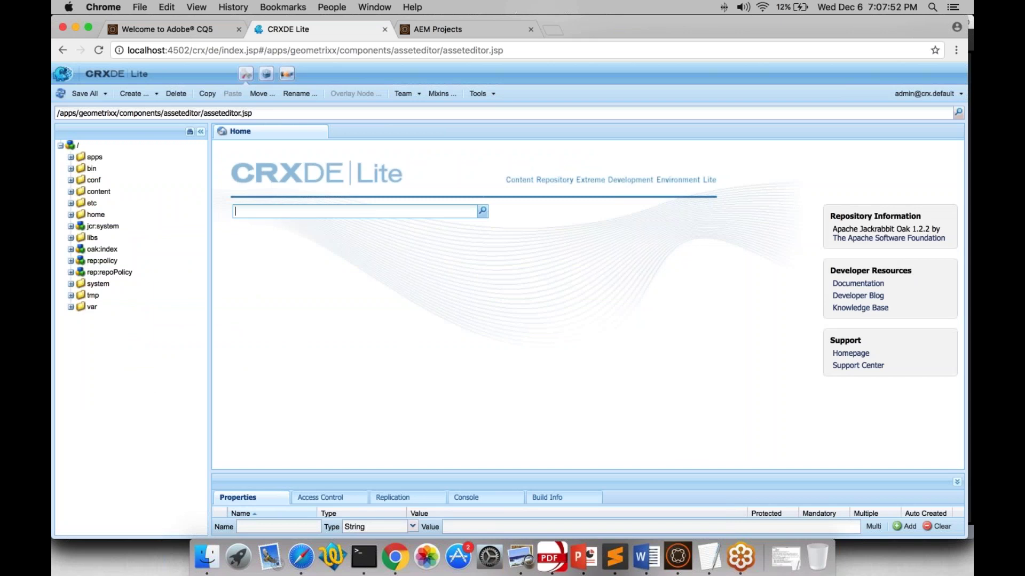
pyautogui.click(445, 28)
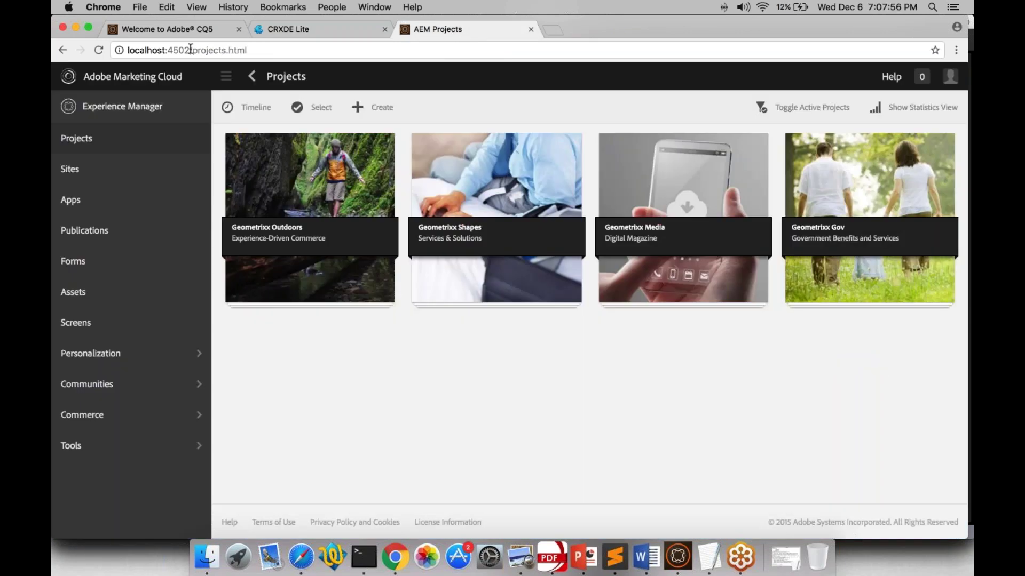
pyautogui.moveTo(189, 50); pyautogui.dragTo(247, 50)
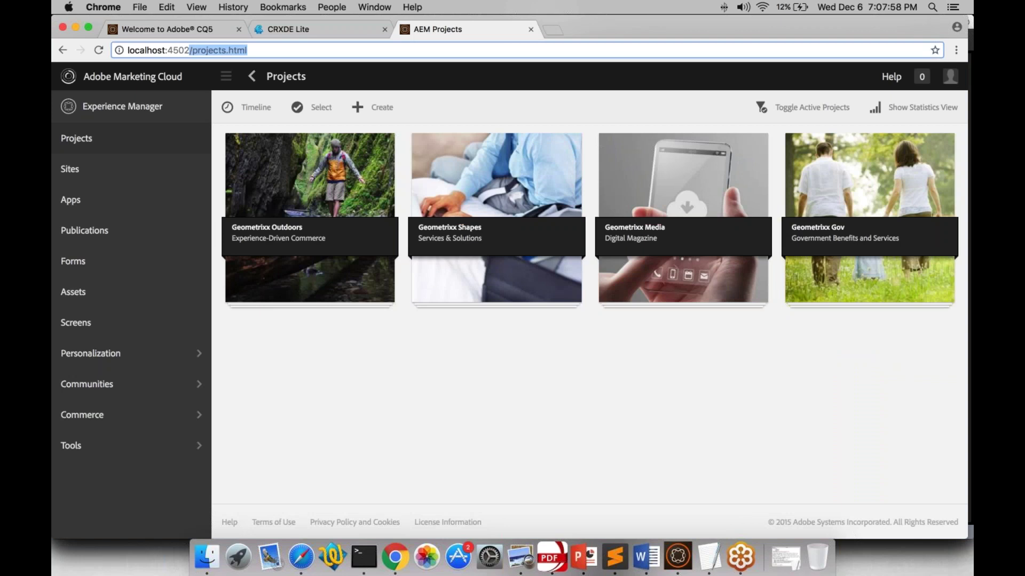
pyautogui.press('Return')
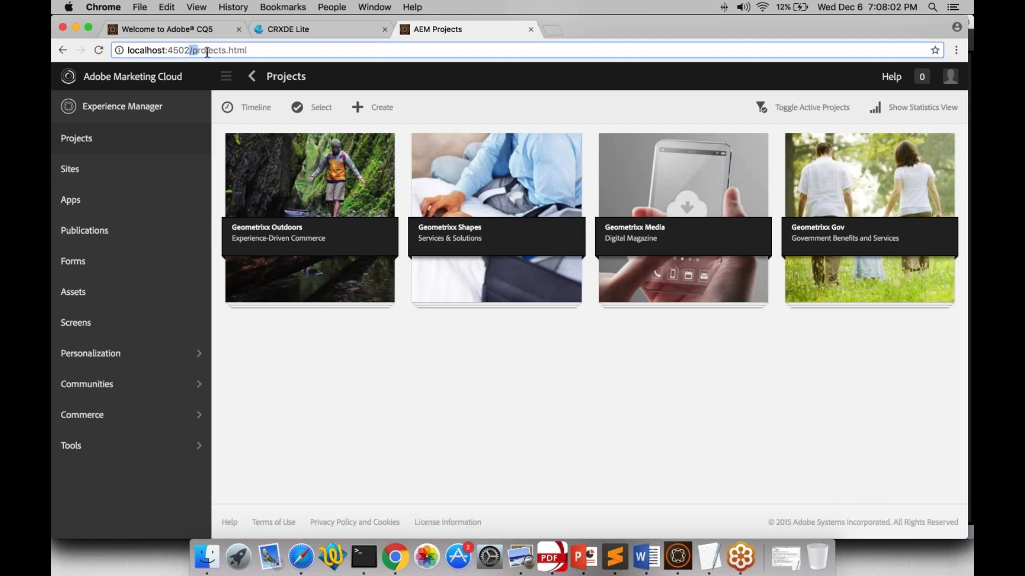
pyautogui.moveTo(189, 51); pyautogui.dragTo(247, 50)
pyautogui.press('Right')
pyautogui.moveTo(193, 50); pyautogui.dragTo(258, 53)
pyautogui.press('super+c')
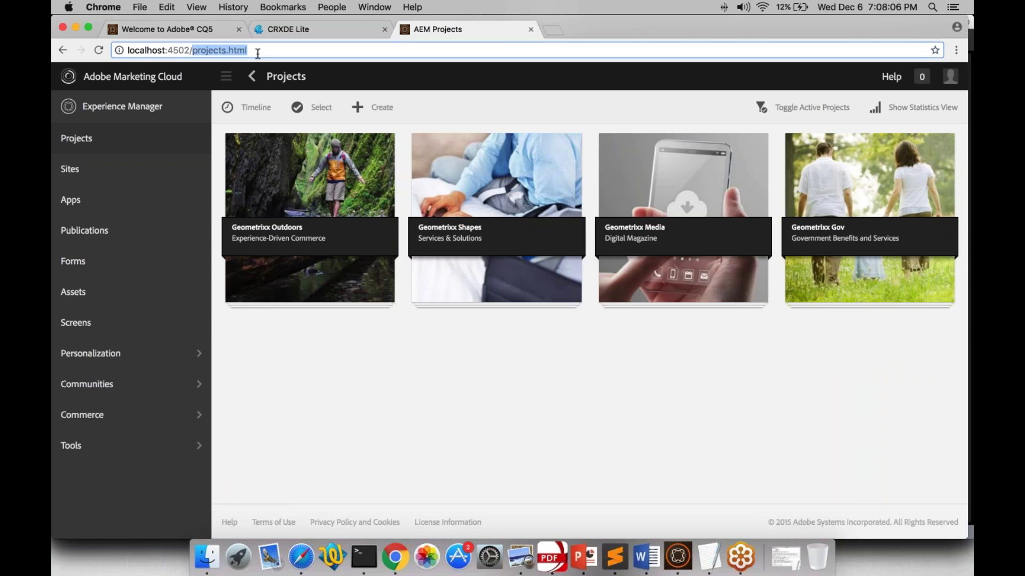
pyautogui.click(293, 25)
pyautogui.press('super+v')
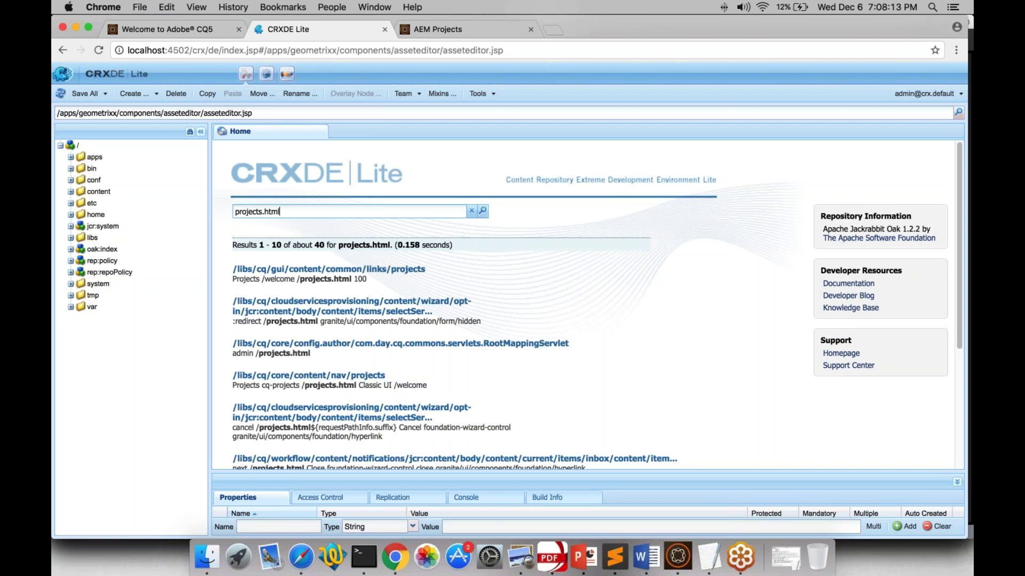
# Open the com.day.cq.commons.servlets.RootMappingServlet node under /libs/cq/core/config.author from the search results and enlarge its properties area.
pyautogui.scroll(-1, 587, 304)
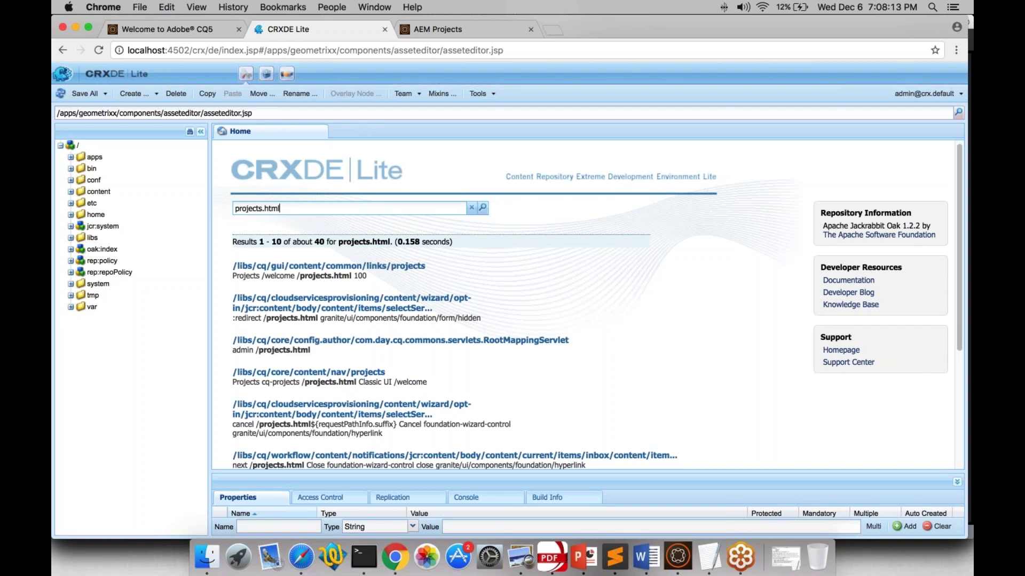
pyautogui.scroll(-3, 587, 304)
pyautogui.scroll(4, 416, 321)
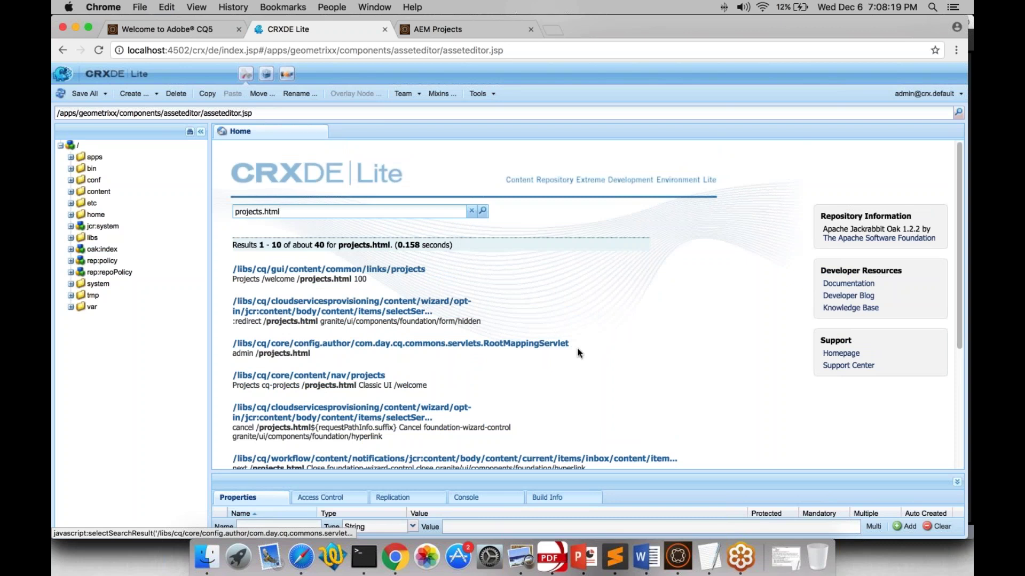
pyautogui.moveTo(569, 344); pyautogui.dragTo(483, 338)
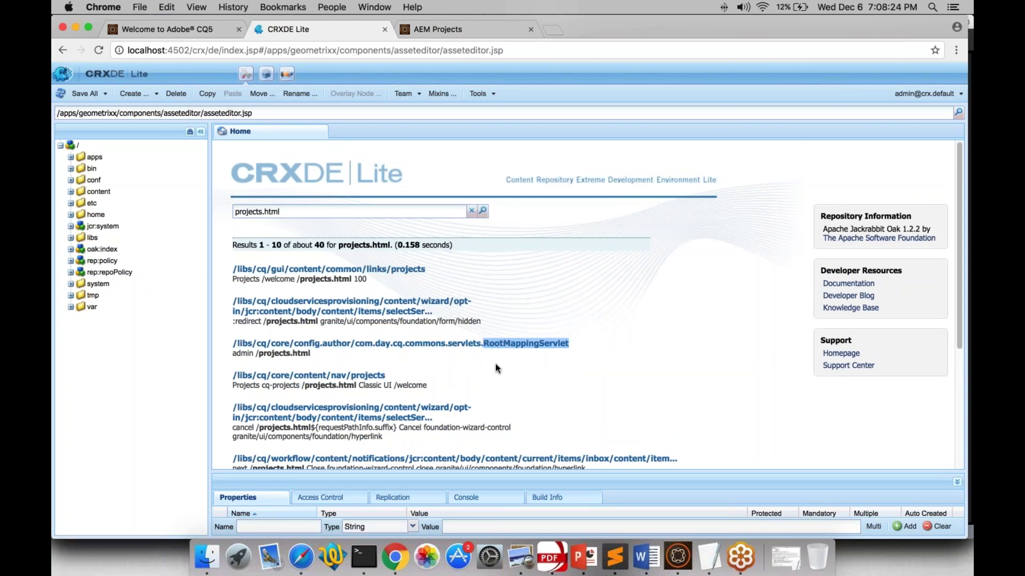
pyautogui.click(344, 345)
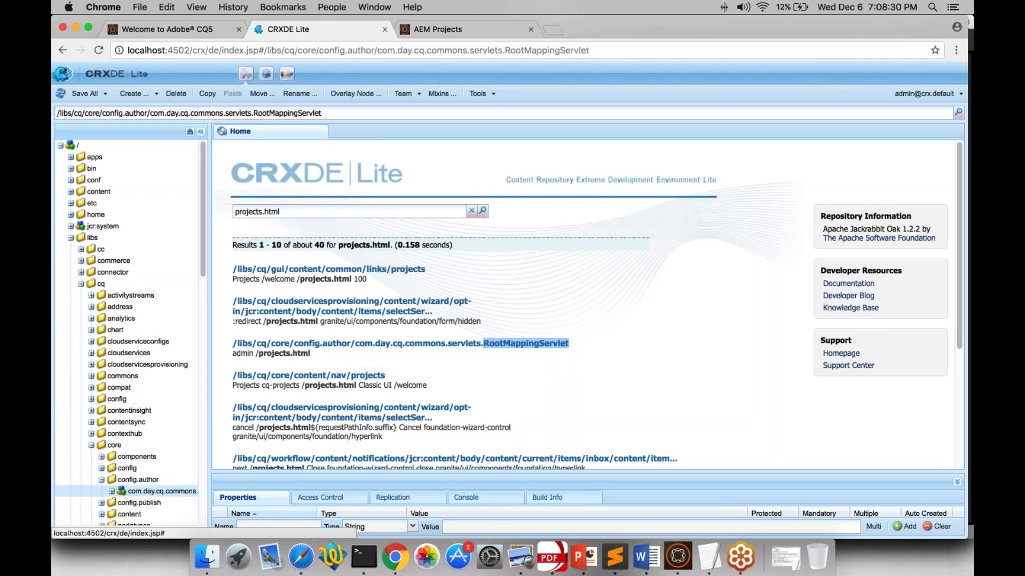
pyautogui.moveTo(590, 343); pyautogui.dragTo(590, 338)
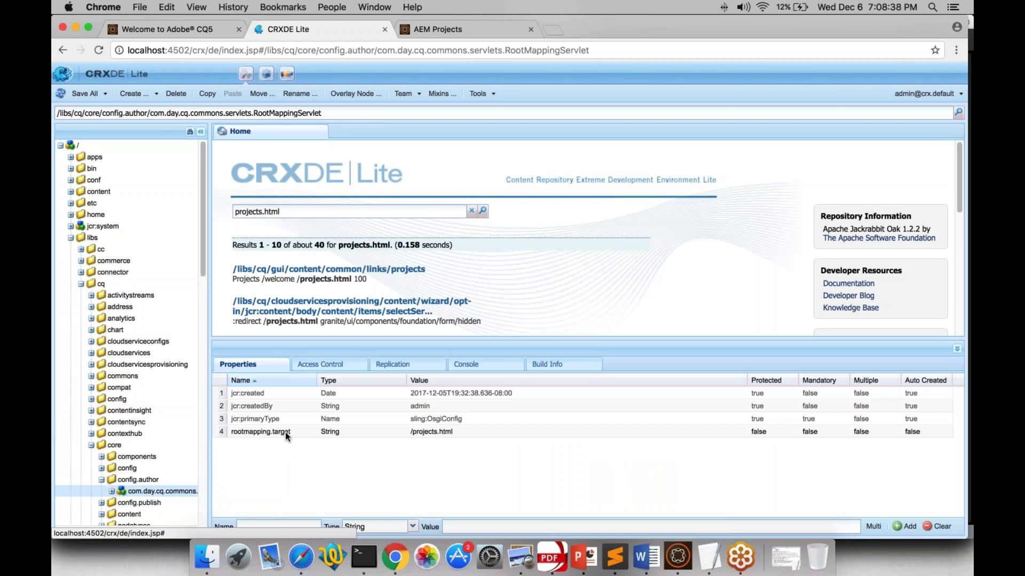
# Set the rootmapping.target property of the RootMappingServlet node to /welcome.html.
pyautogui.doubleClick(421, 435)
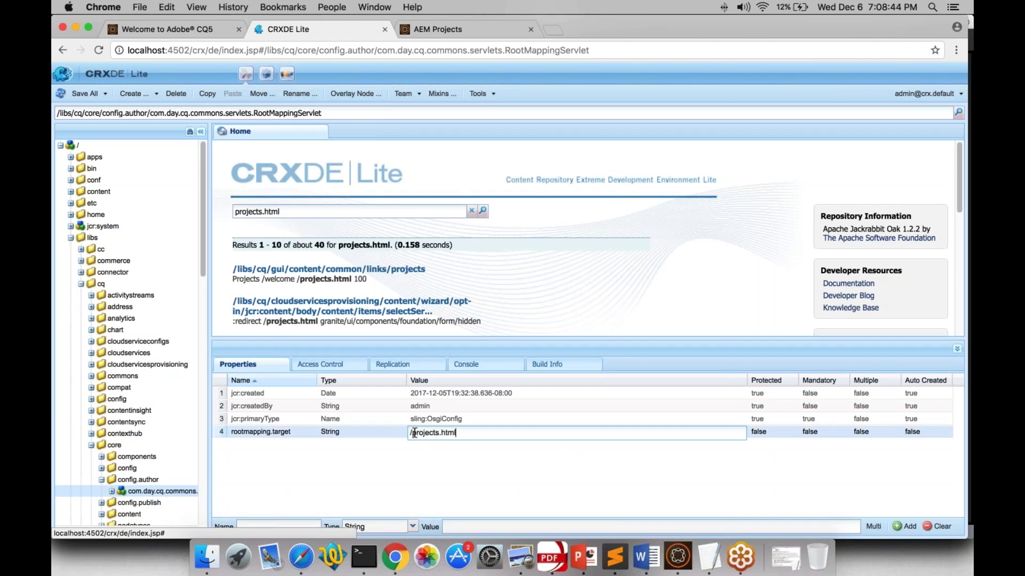
pyautogui.moveTo(412, 433); pyautogui.dragTo(439, 435)
pyautogui.write('/welcome')
pyautogui.click(489, 492)
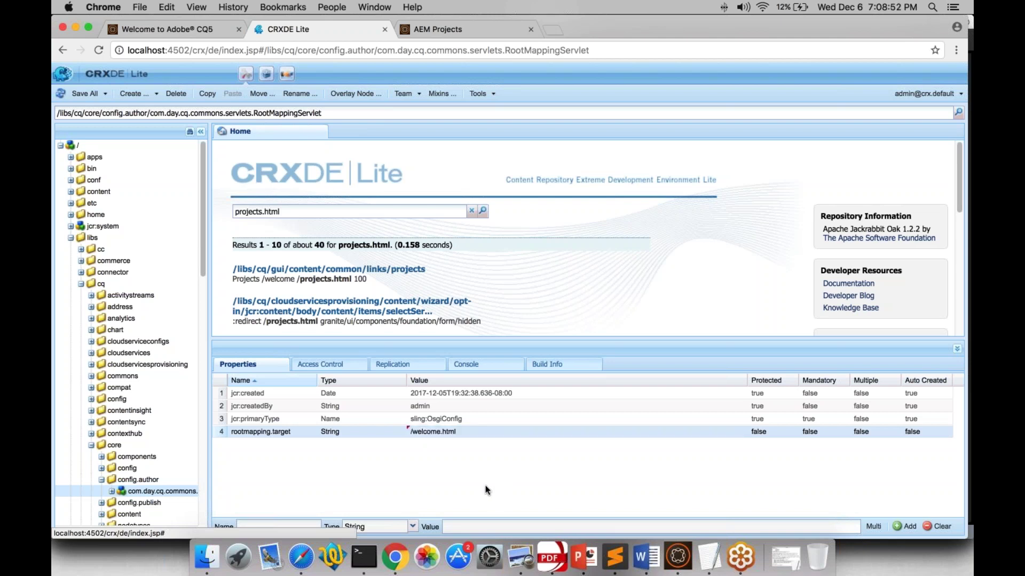
pyautogui.doubleClick(443, 432)
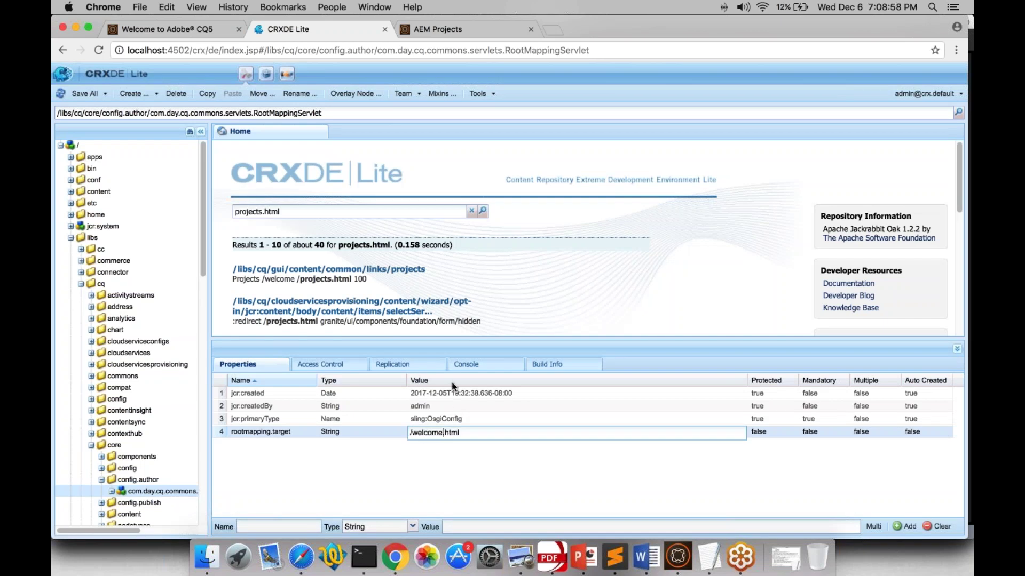
pyautogui.doubleClick(432, 433)
pyautogui.press('Return')
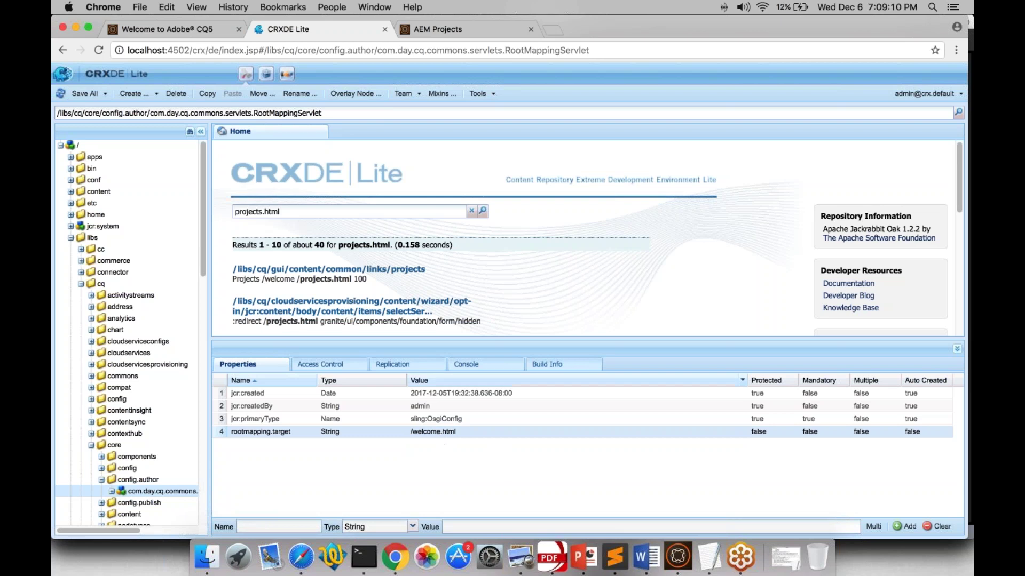
# Load the bare localhost:4502 address in the AEM Projects browser tab to test the new default landing page.
pyautogui.click(476, 28)
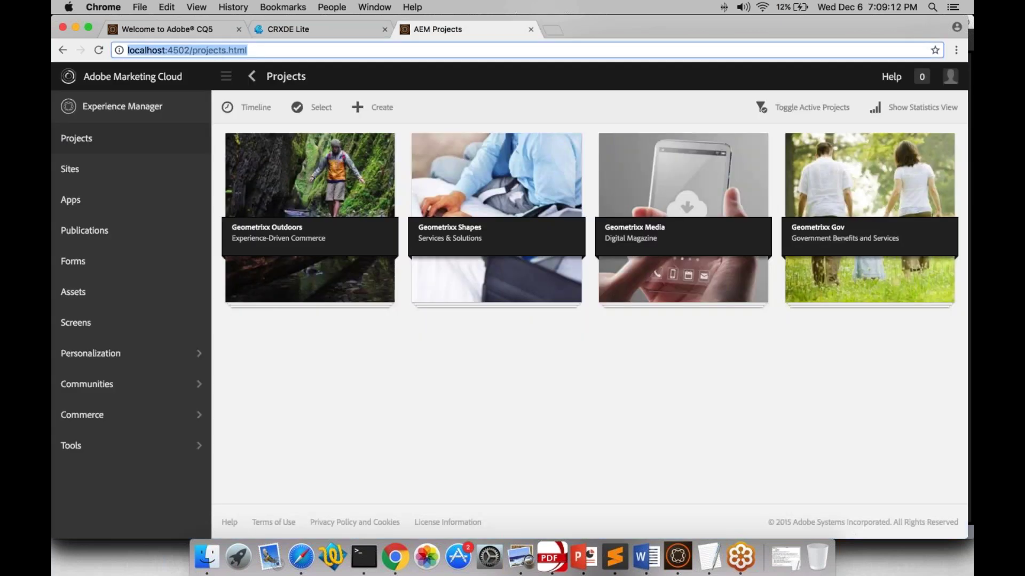
pyautogui.moveTo(190, 50); pyautogui.dragTo(392, 48)
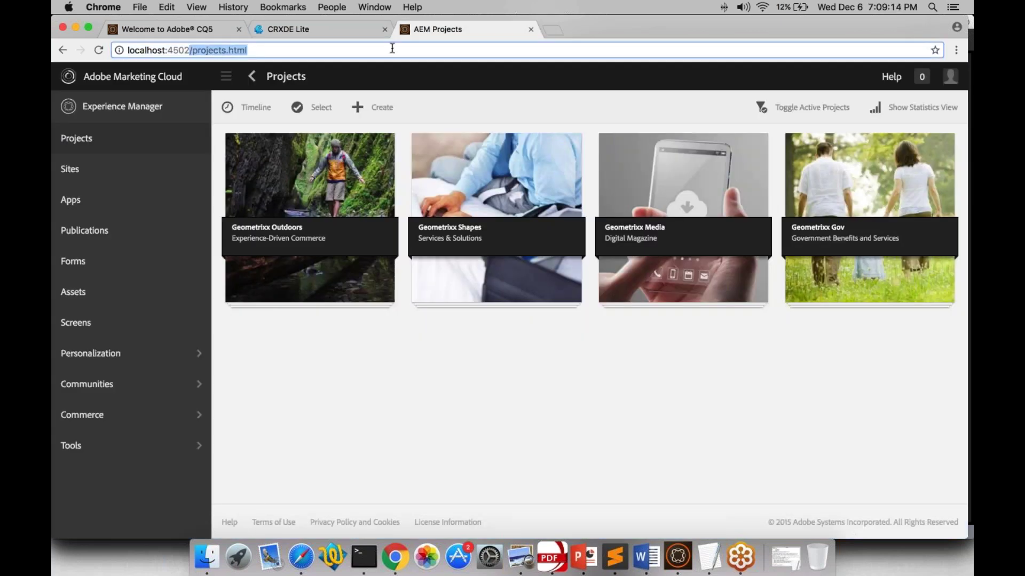
pyautogui.press('BackSpace')
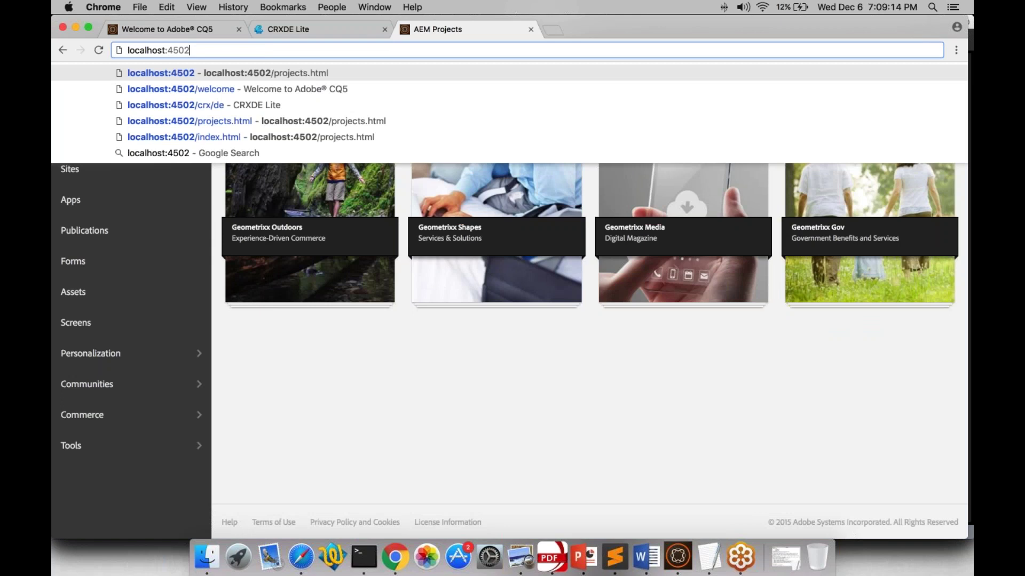
pyautogui.press('Return')
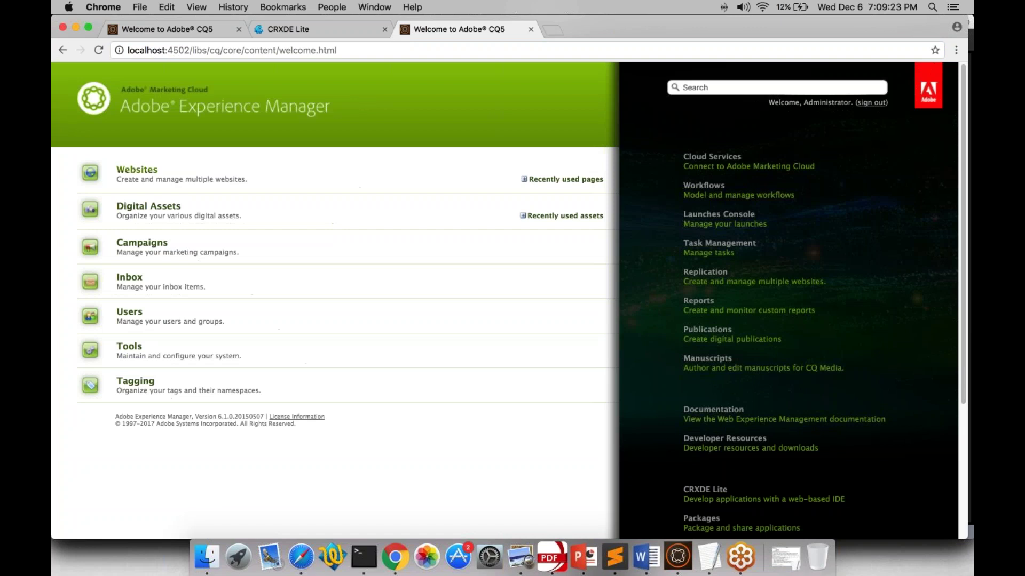
# Open the Websites console from the welcome page in a new browser tab and highlight siteadmin in its address.
pyautogui.keyDown('super'); pyautogui.click(138, 170); pyautogui.keyUp('super')
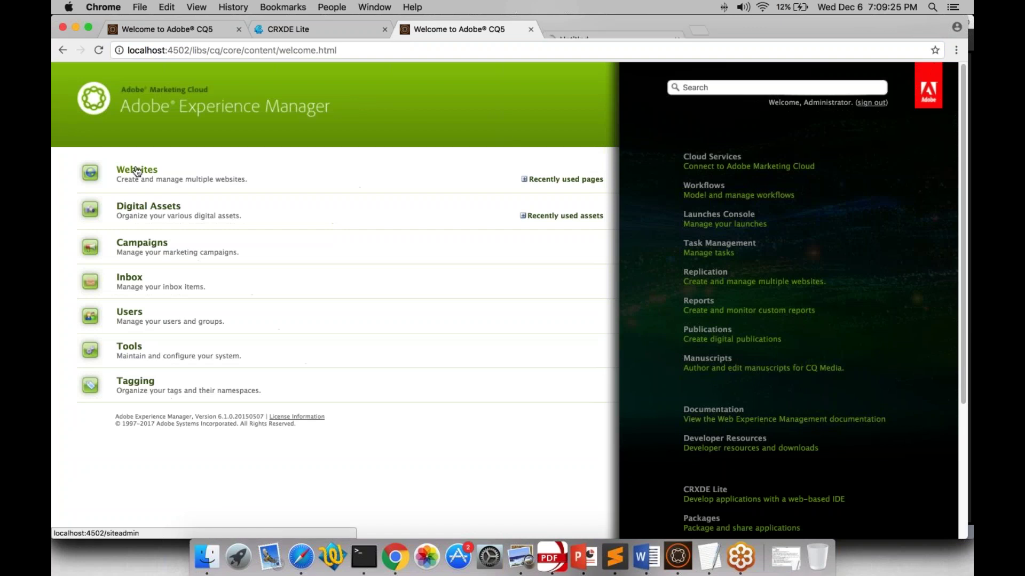
pyautogui.click(597, 31)
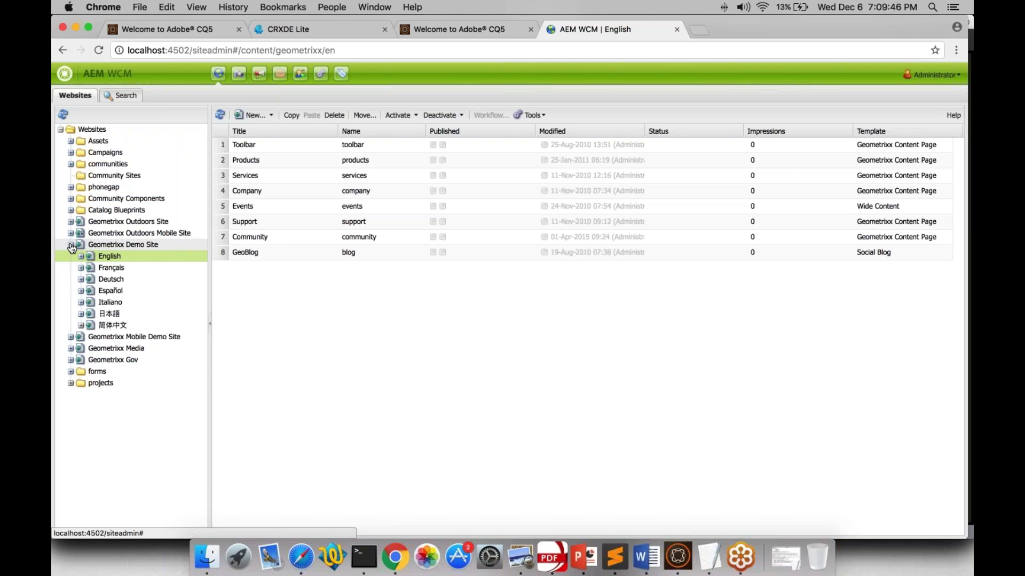
pyautogui.doubleClick(213, 50)
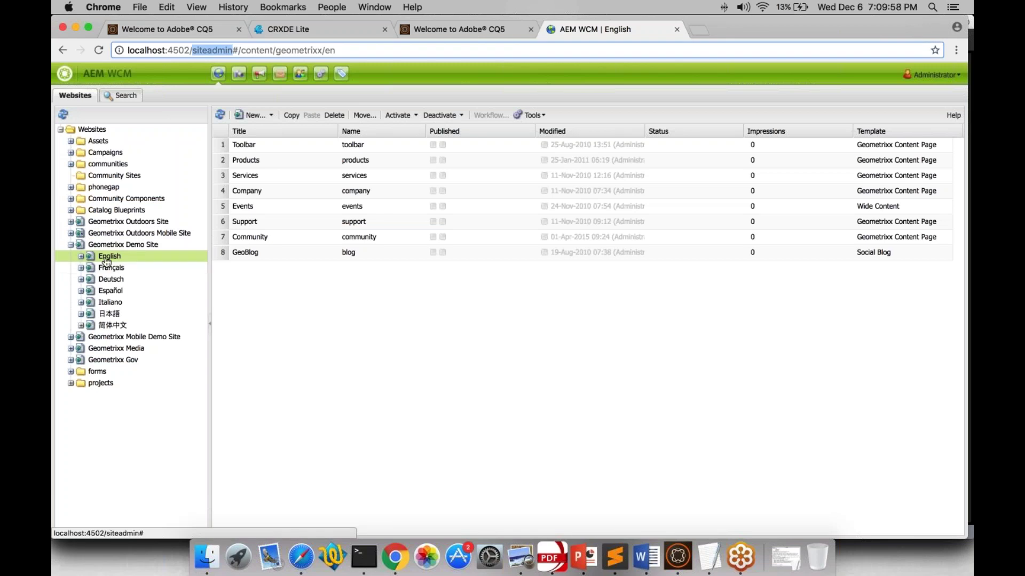
# Expand Geometrixx Demo Site in the Websites tree and open its English page for editing.
pyautogui.click(71, 247)
pyautogui.click(71, 246)
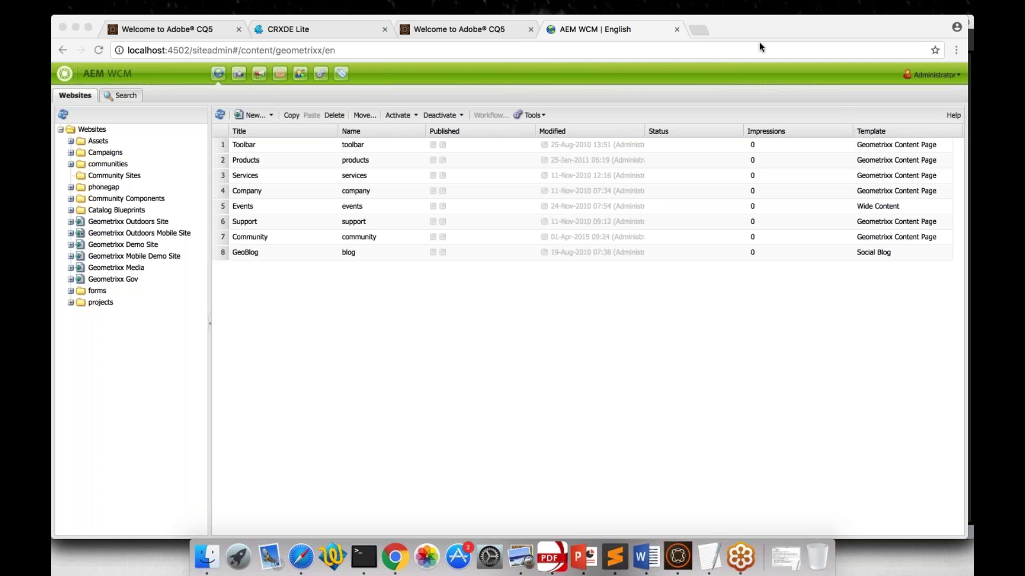
pyautogui.click(229, 259)
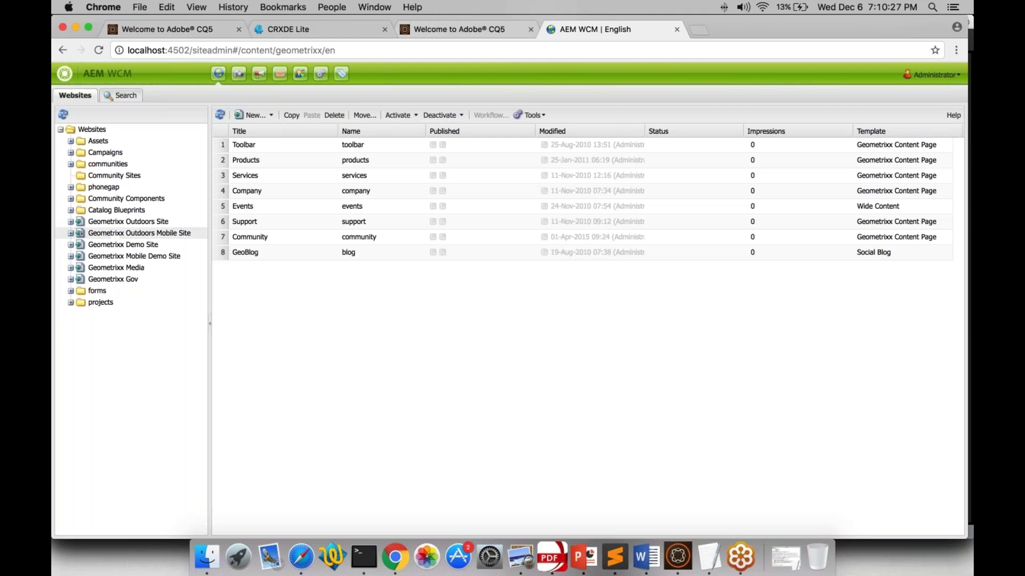
pyautogui.click(71, 244)
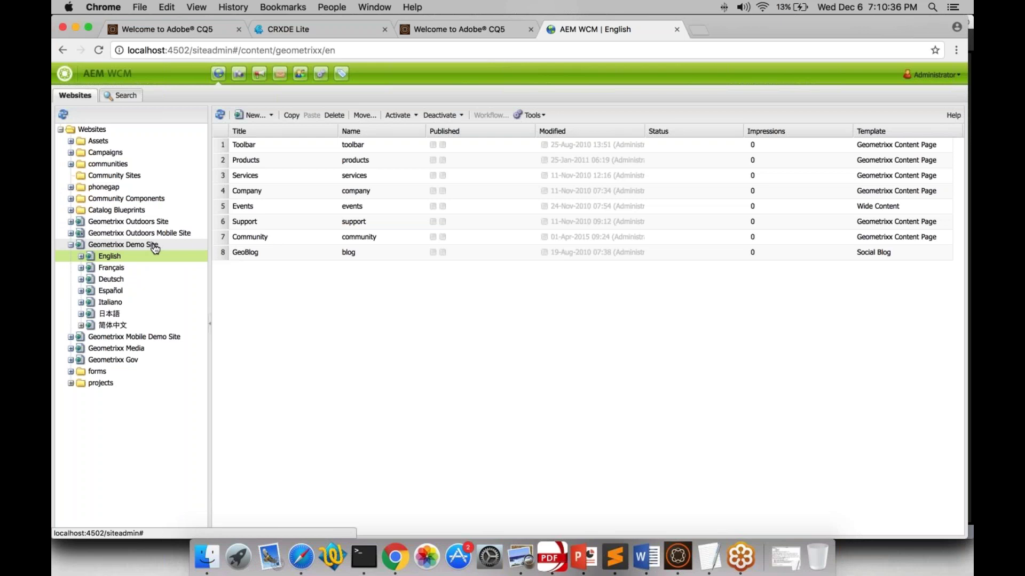
pyautogui.doubleClick(110, 260)
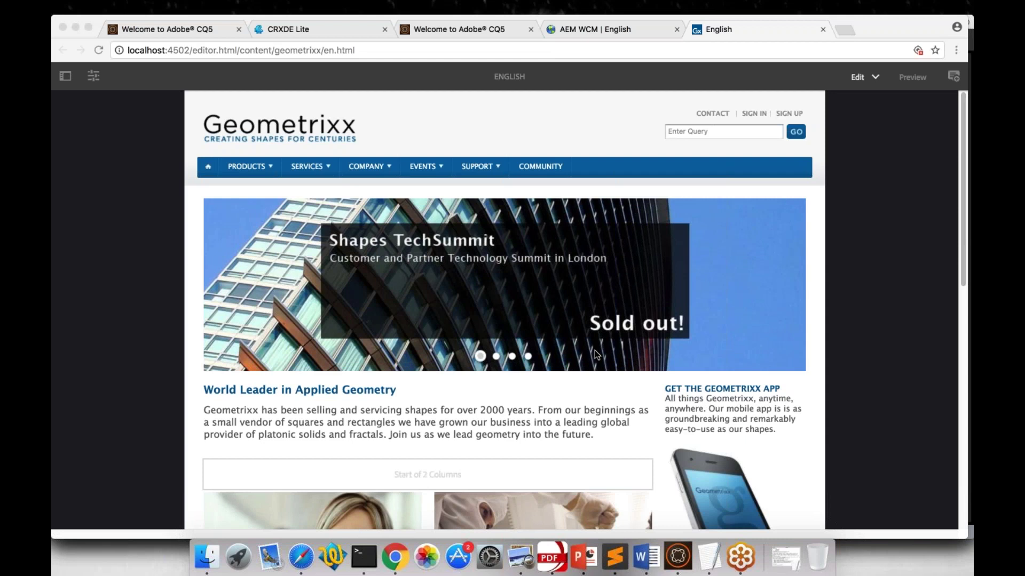
# Examine the English page in the touch-optimized editor from header to footer, and show and hide its assets side panel.
pyautogui.scroll(-1, 594, 350)
pyautogui.scroll(-10, 594, 350)
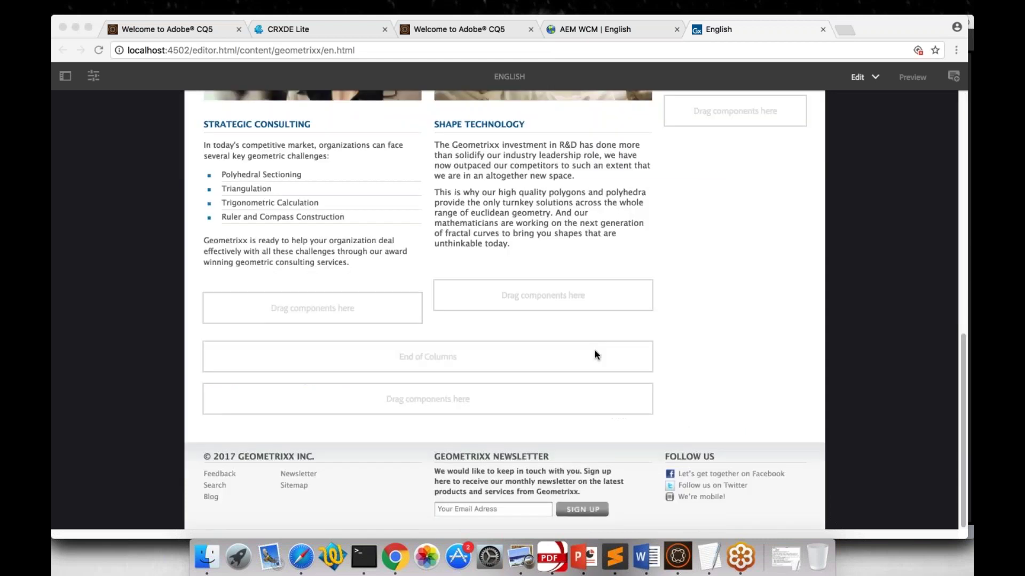
pyautogui.scroll(10, 594, 350)
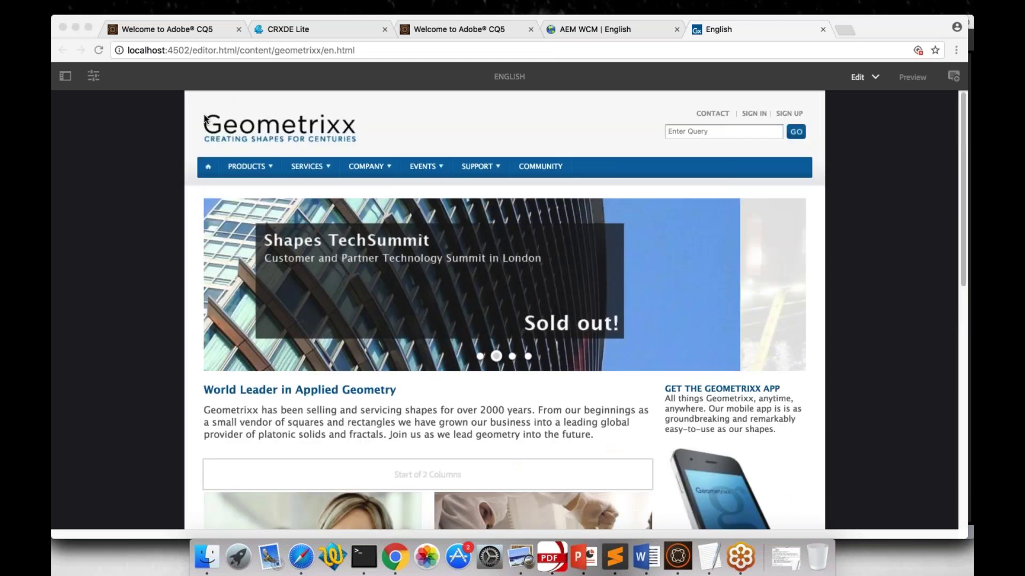
pyautogui.click(66, 76)
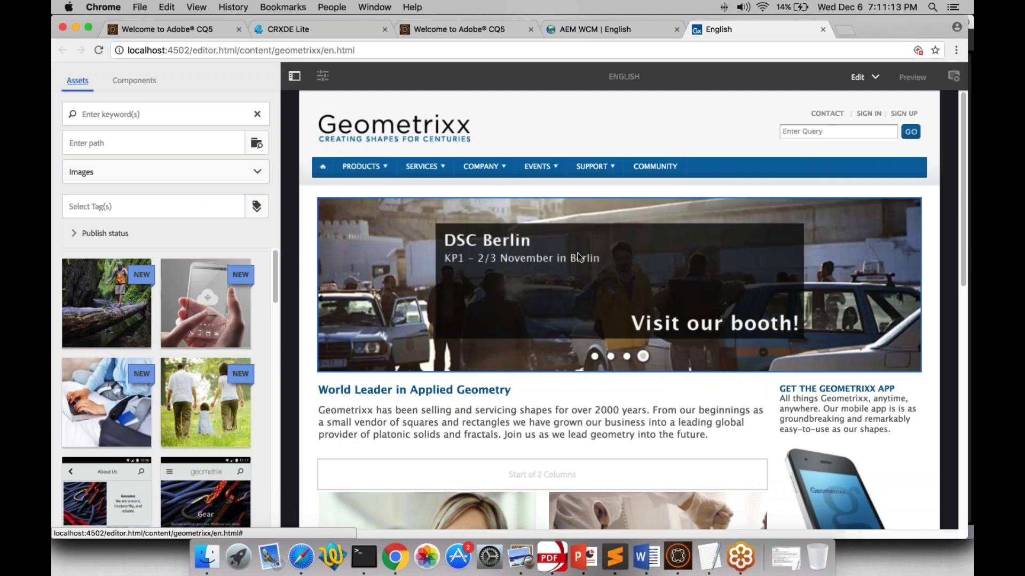
pyautogui.click(575, 37)
pyautogui.click(714, 32)
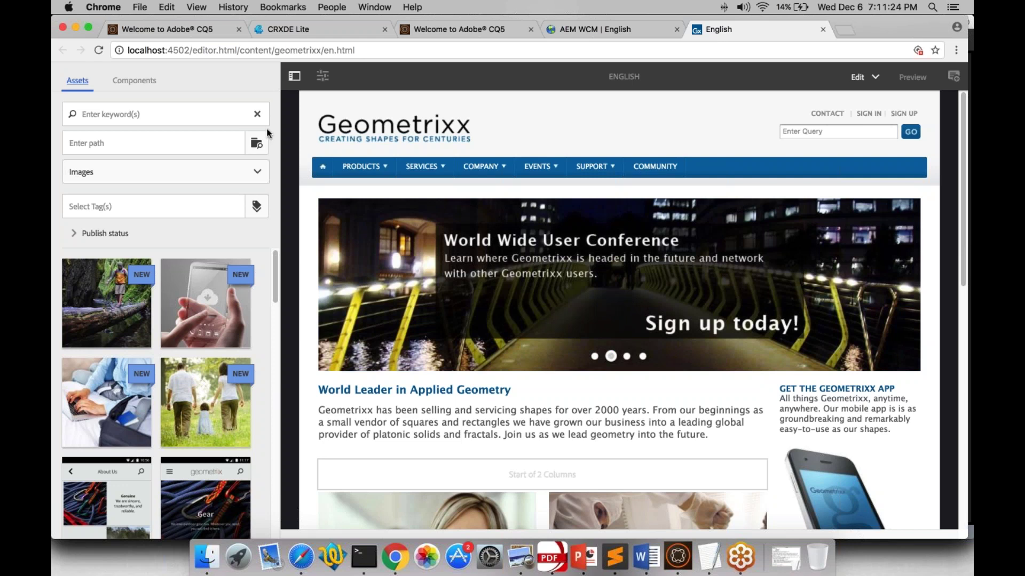
pyautogui.click(297, 78)
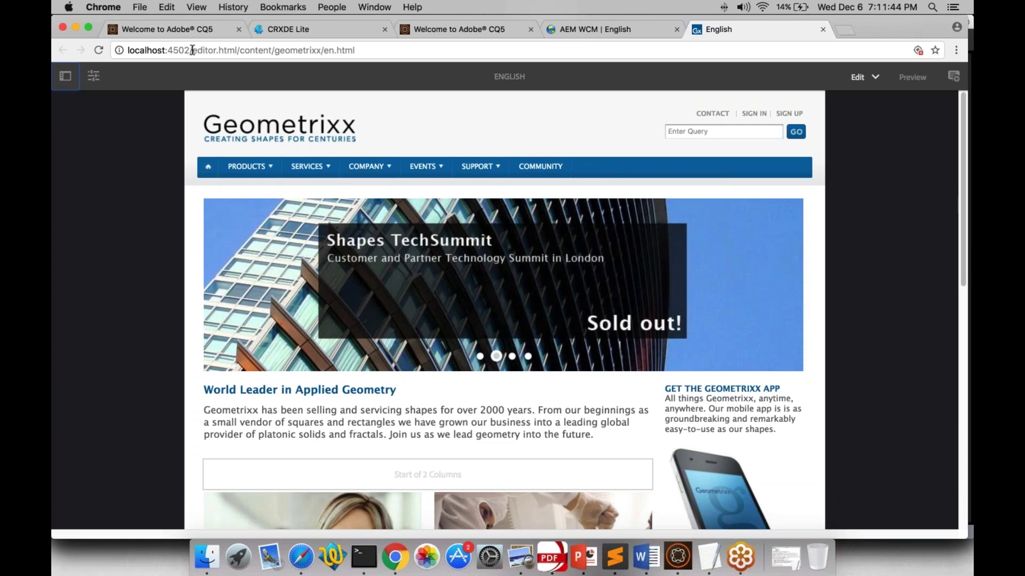
# Replace editor.html with cf# in the English page's address and load it in the classic editor.
pyautogui.moveTo(192, 49); pyautogui.dragTo(237, 50)
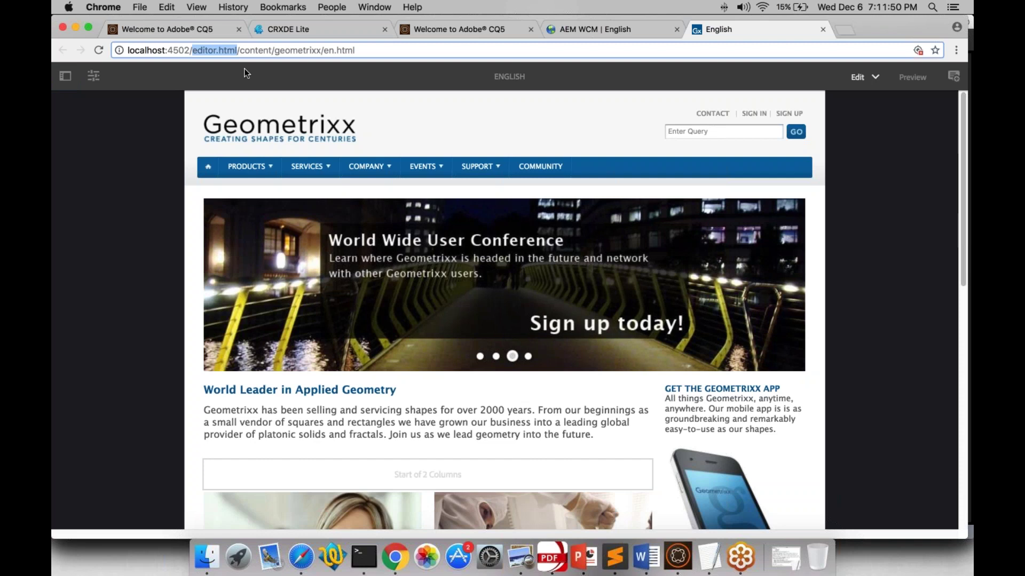
pyautogui.write('cf#')
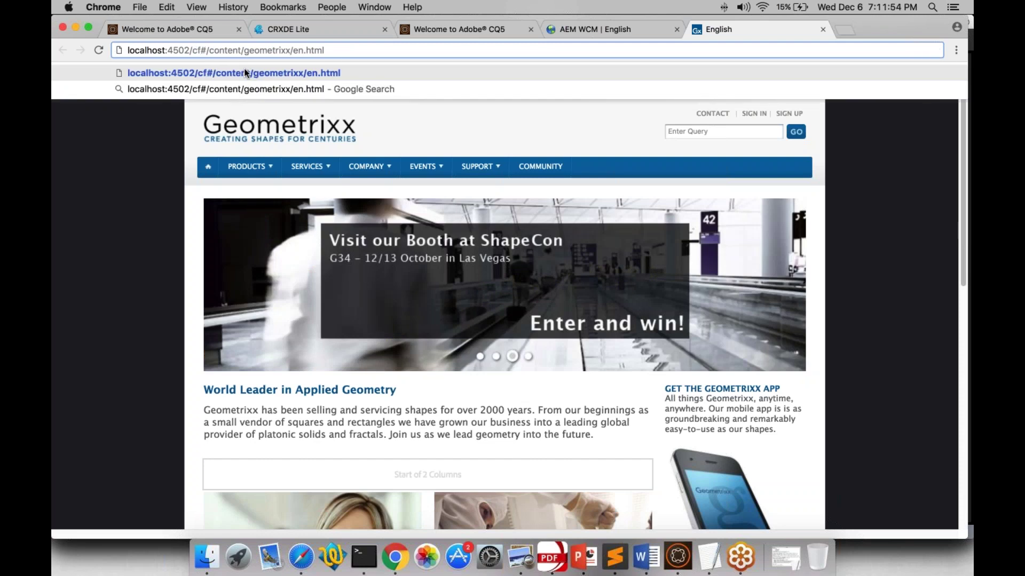
pyautogui.press('Return')
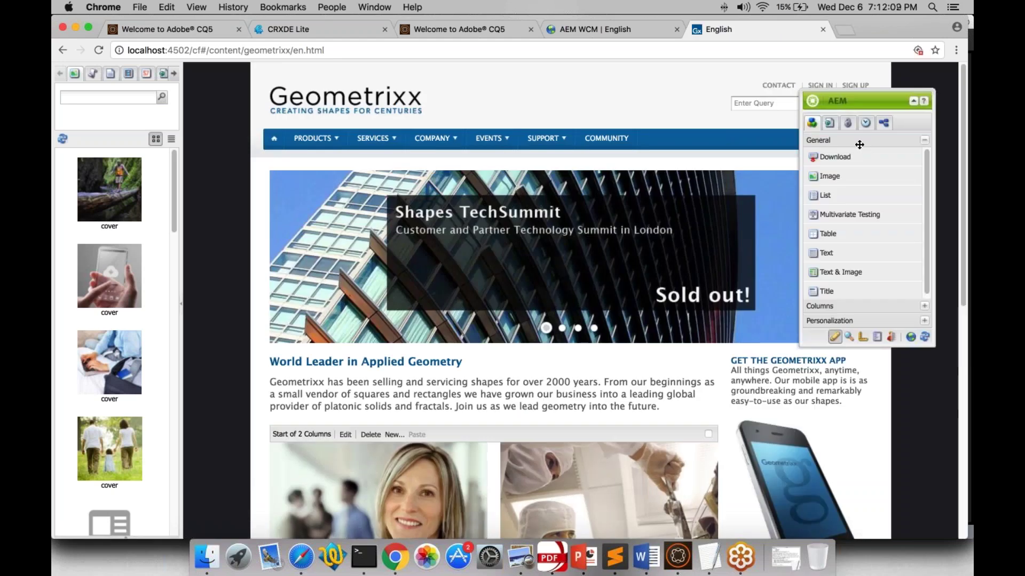
# Move the AEM sidekick lower, examine the English page in the classic editor, and highlight the cf# part of its address.
pyautogui.moveTo(868, 96); pyautogui.dragTo(873, 219)
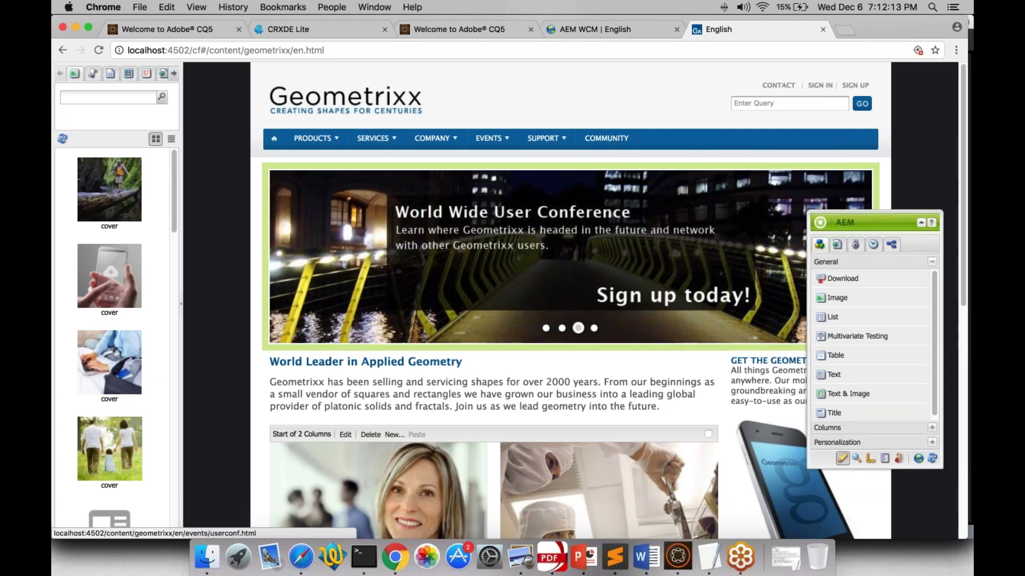
pyautogui.scroll(-5, 575, 271)
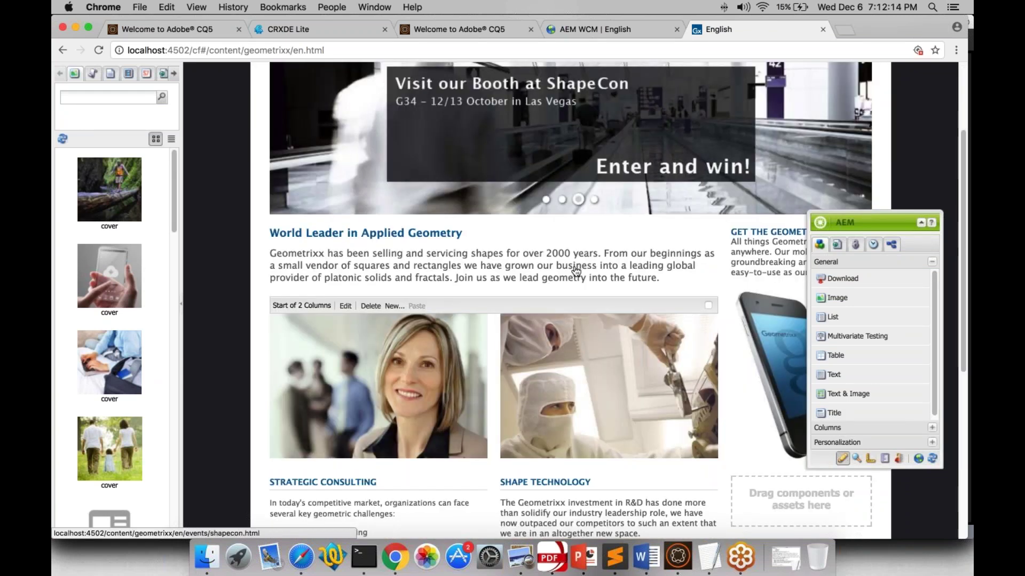
pyautogui.scroll(-3, 576, 272)
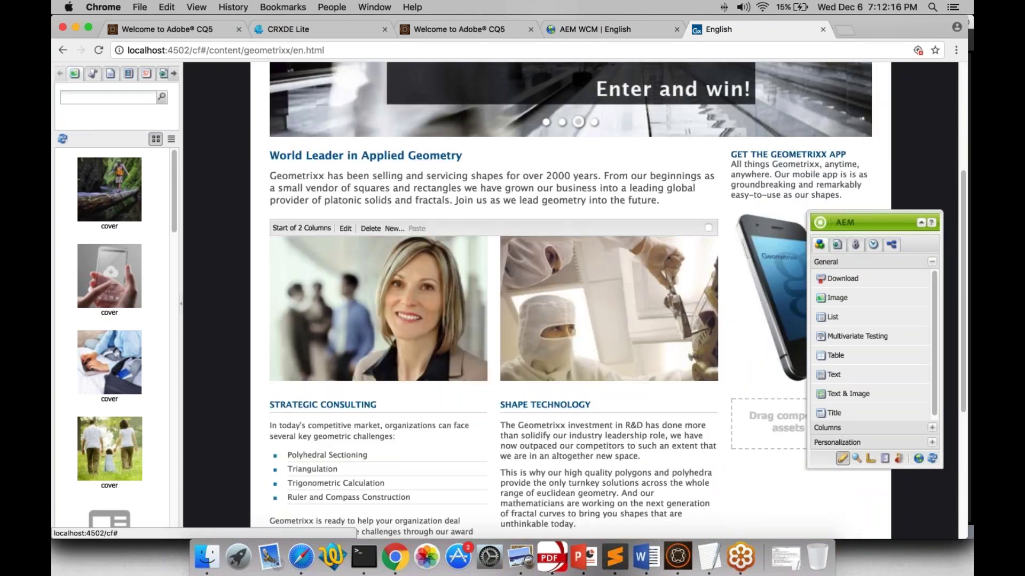
pyautogui.scroll(-3, 576, 272)
pyautogui.scroll(-3, 494, 272)
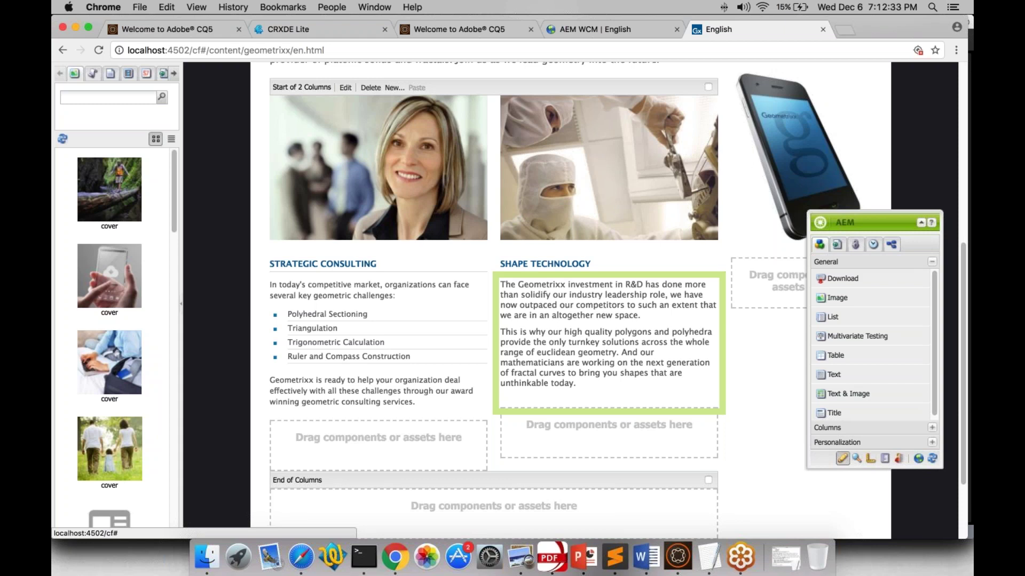
pyautogui.scroll(10, 570, 299)
pyautogui.doubleClick(199, 50)
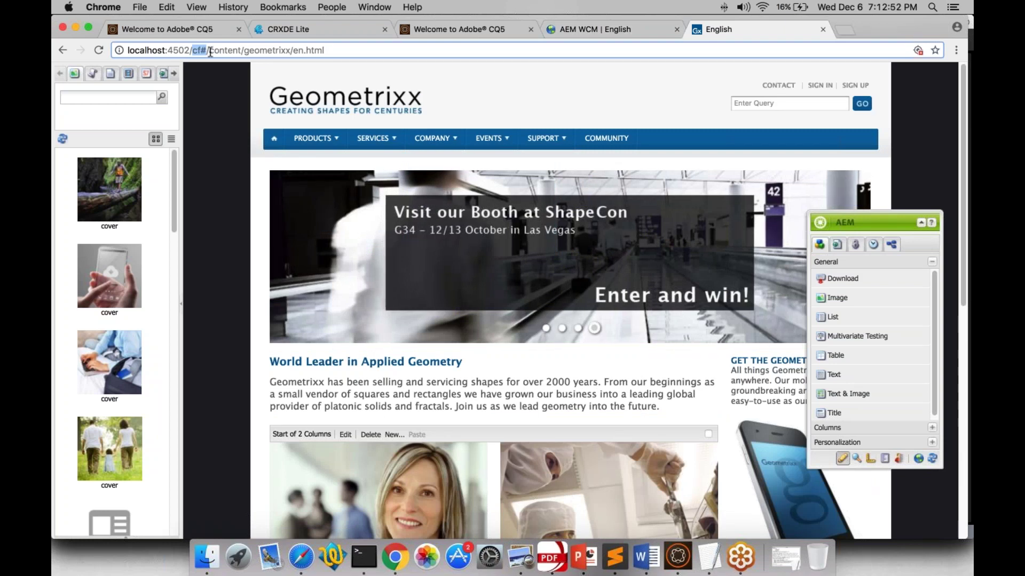
# Load localhost:4502/projects.html in the browser tab showing the classic welcome page.
pyautogui.click(441, 28)
pyautogui.moveTo(192, 50); pyautogui.dragTo(358, 59)
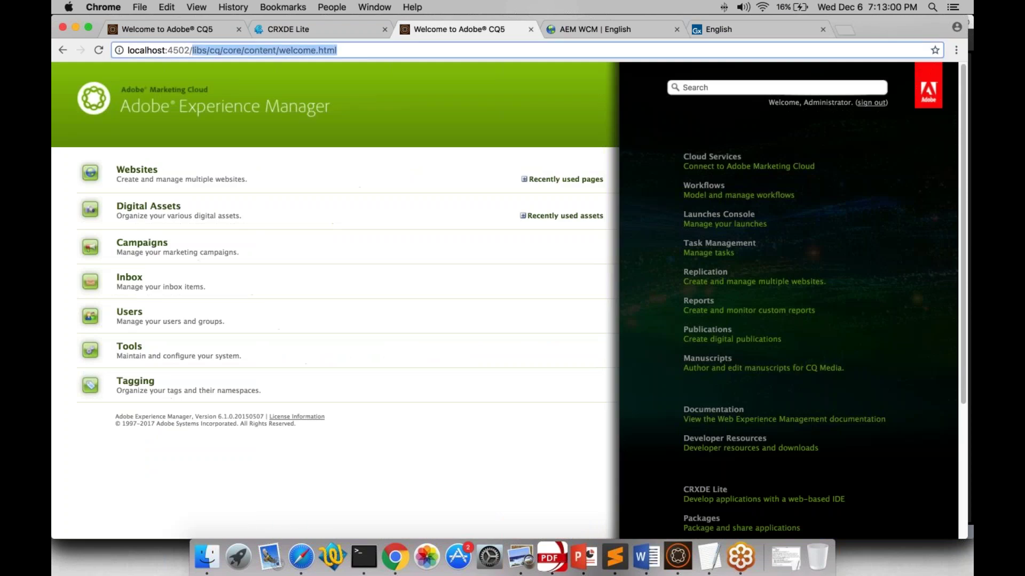
pyautogui.press('BackSpace')
pyautogui.write('projects')
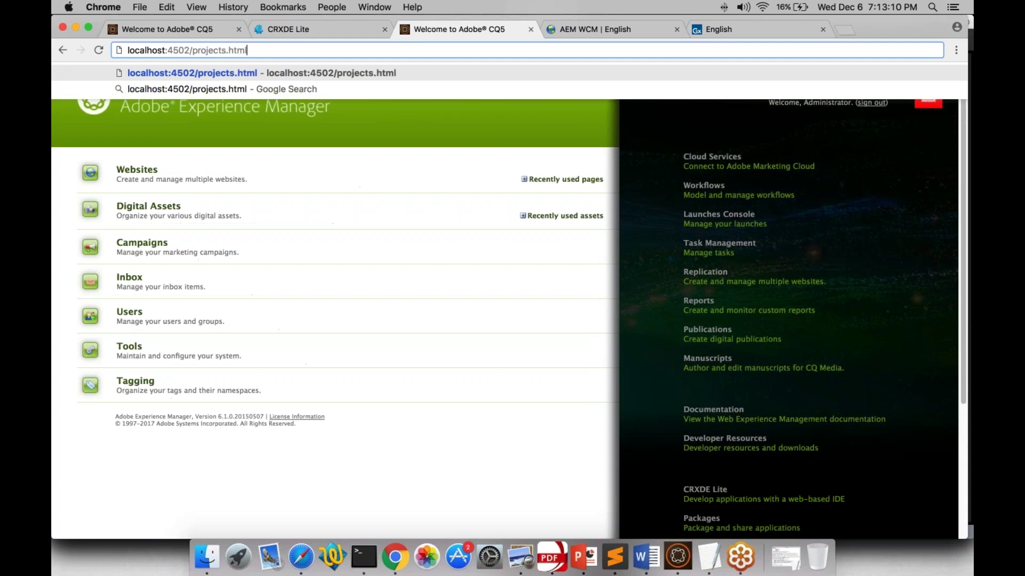
pyautogui.press('Return')
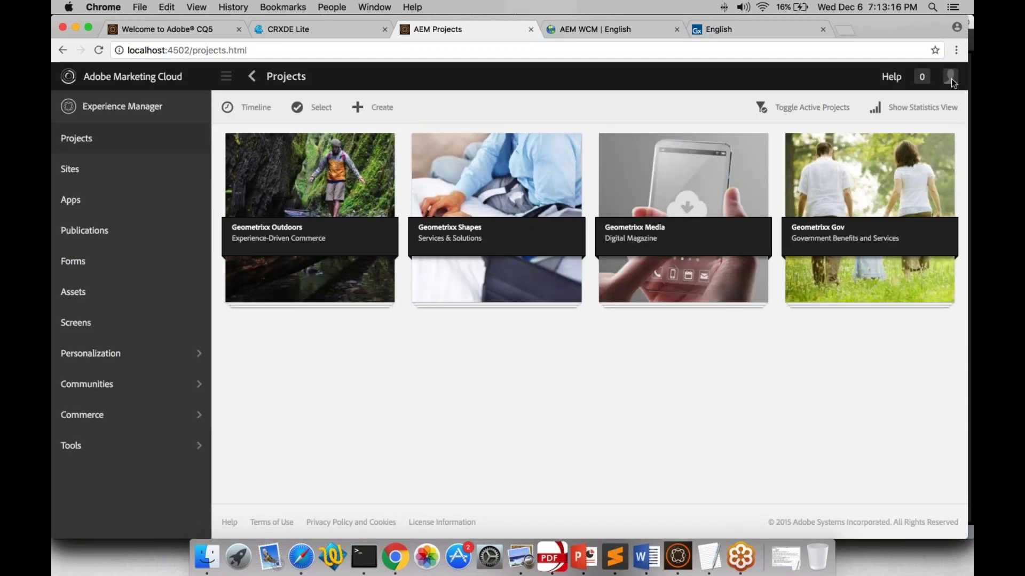
# Set the authoring mode to Classic in the user preferences and accept the change.
pyautogui.click(951, 77)
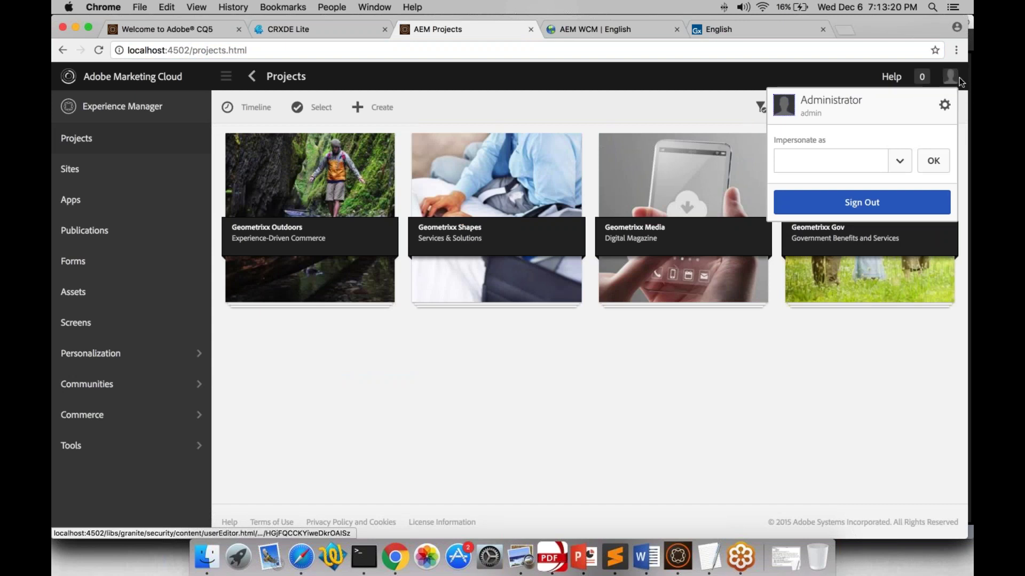
pyautogui.click(945, 106)
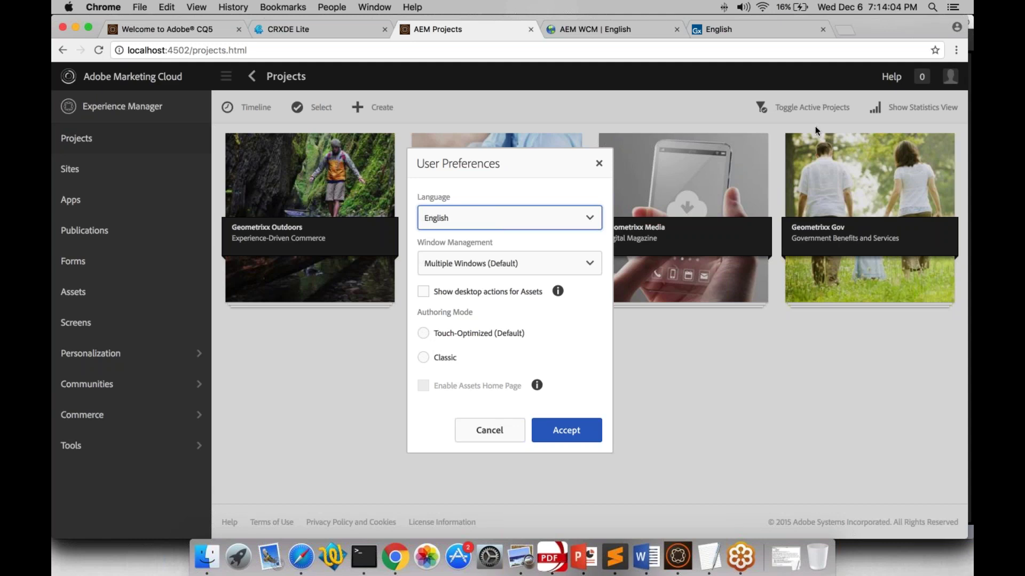
pyautogui.click(424, 356)
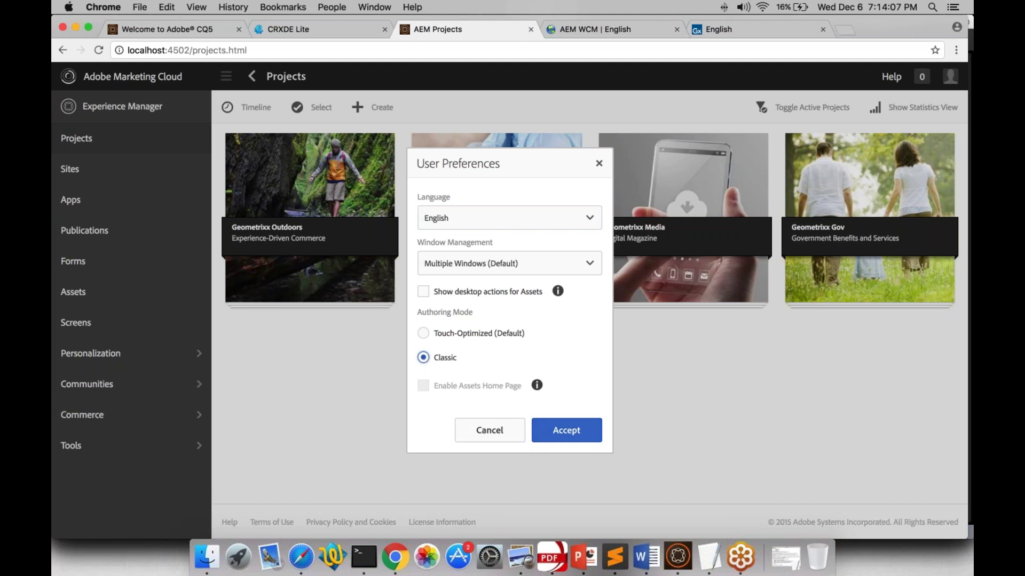
pyautogui.click(564, 434)
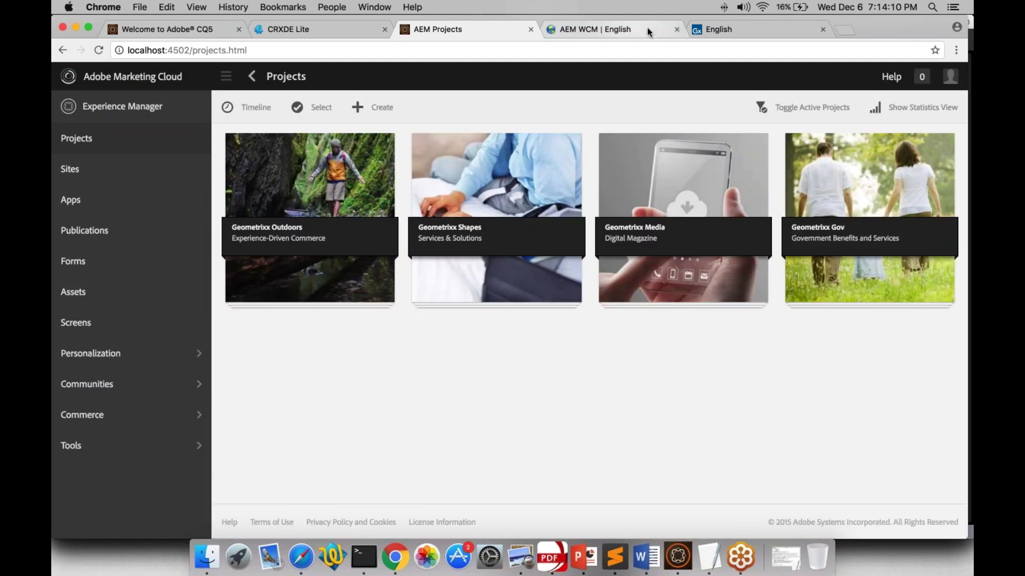
# Open the Geometrixx English page again from the Websites console and highlight cf in its address.
pyautogui.click(648, 29)
pyautogui.doubleClick(117, 257)
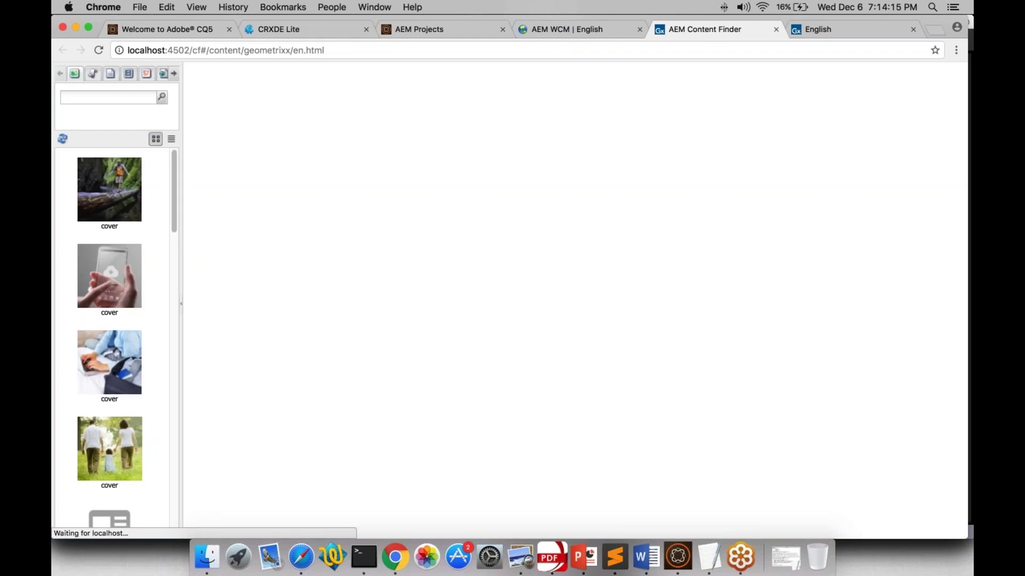
pyautogui.doubleClick(206, 50)
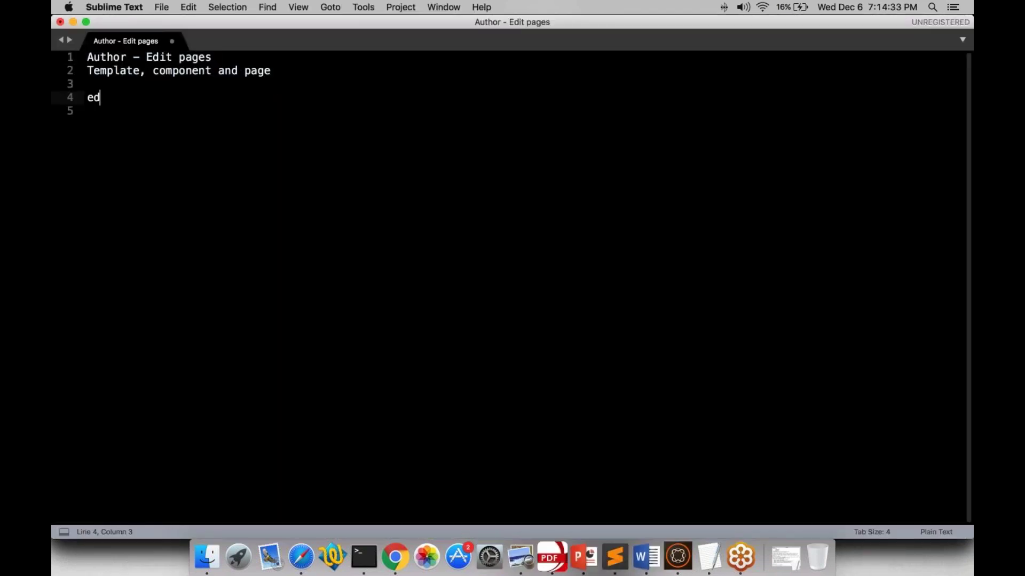
# Write editor.html and cf# on separate lines in the Sublime Text notes and return to Chrome.
pyautogui.write('itor.htnl')
pyautogui.press('BackSpace')
pyautogui.press('BackSpace')
pyautogui.write('ml')
pyautogui.press('Return')
pyautogui.write('cf#')
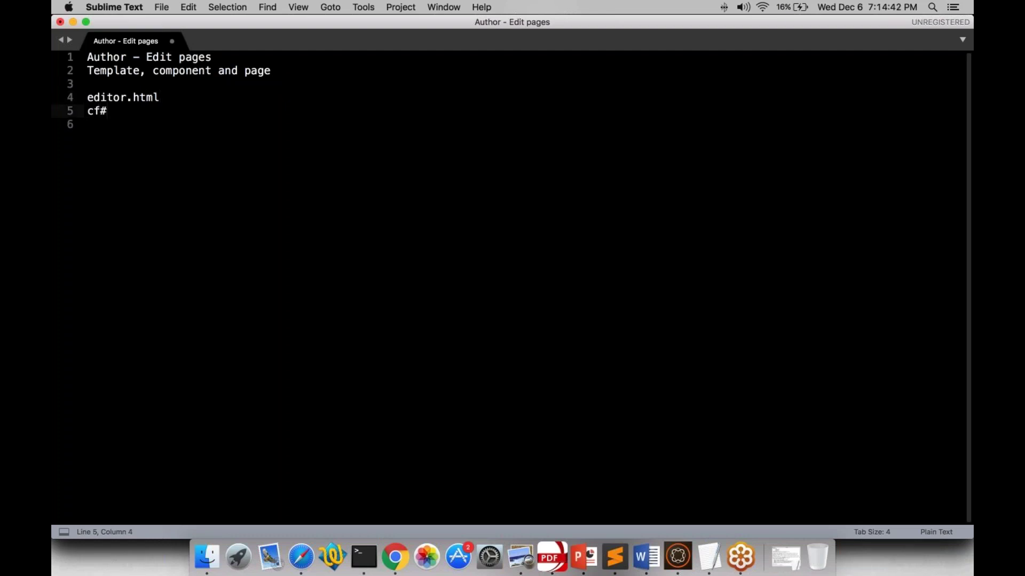
pyautogui.press('super+Tab')
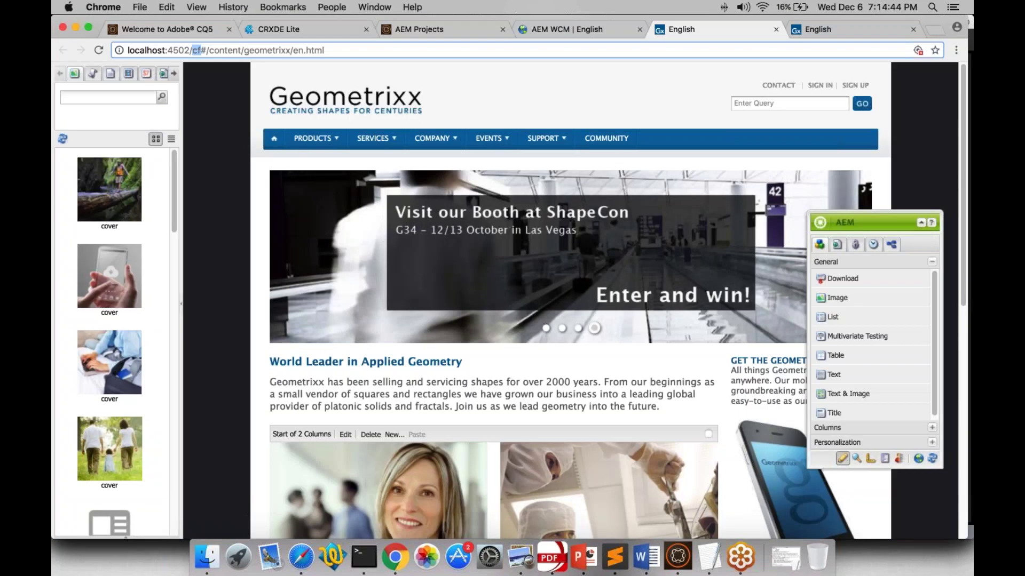
# Move the AEM sidekick around over the Geometrixx page and widen the content finder to show two columns of images.
pyautogui.moveTo(814, 296); pyautogui.dragTo(784, 216)
pyautogui.moveTo(792, 143); pyautogui.dragTo(693, 121)
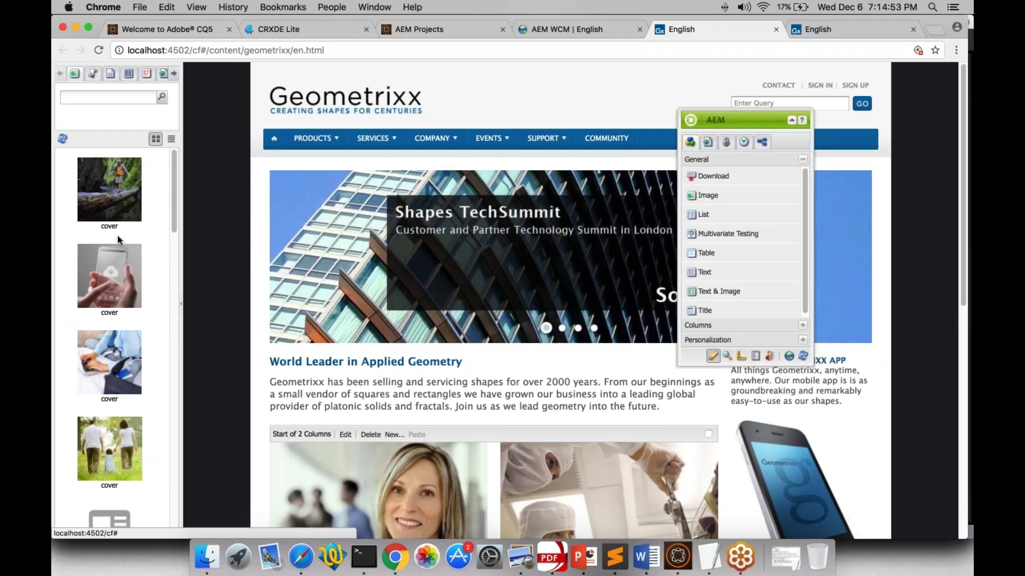
pyautogui.moveTo(723, 119); pyautogui.dragTo(837, 198)
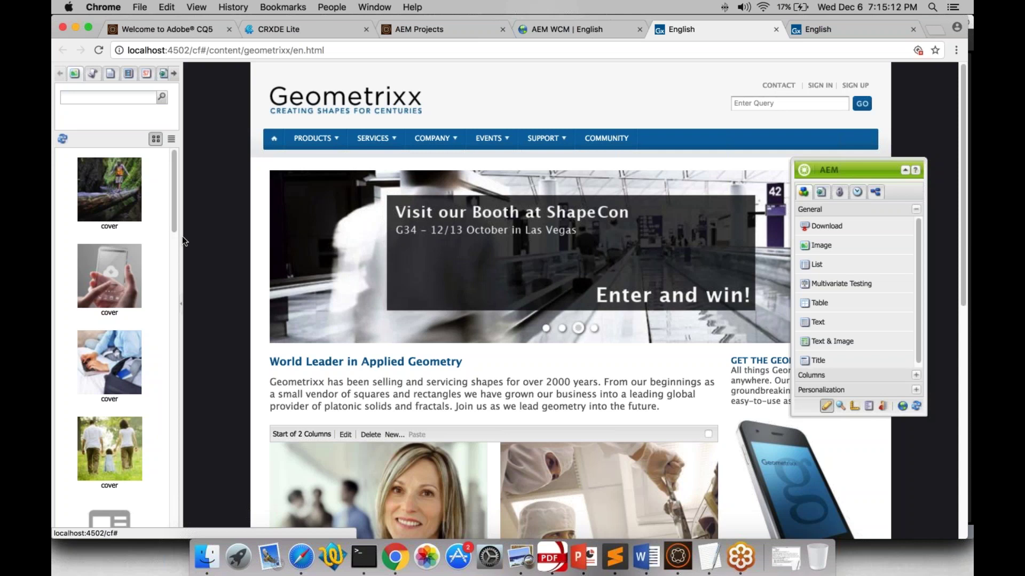
pyautogui.moveTo(181, 304); pyautogui.dragTo(274, 304)
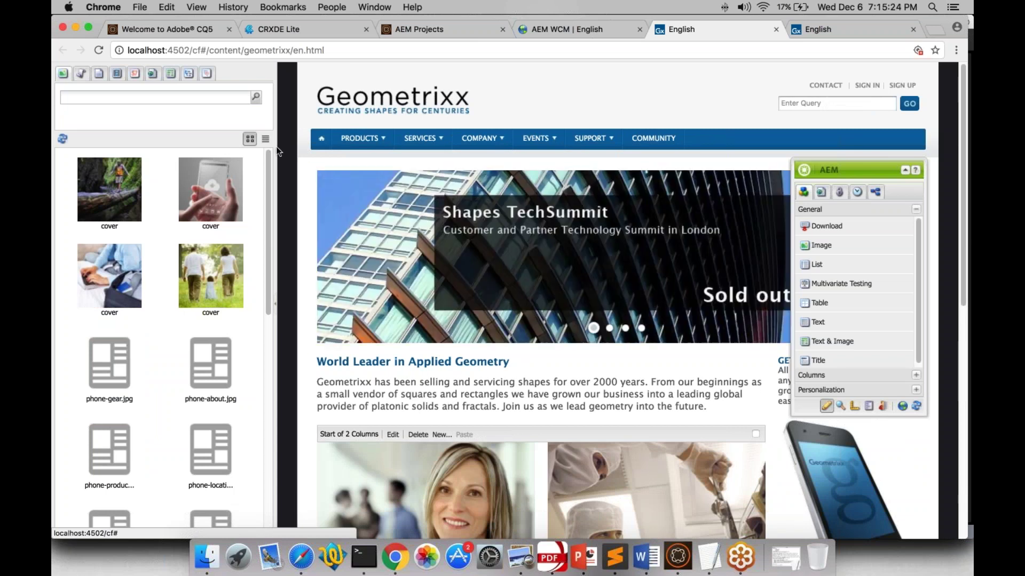
# Close the AEM Projects tab and open the Digital Assets console from the classic welcome page in its own tab.
pyautogui.click(437, 30)
pyautogui.press('super+w')
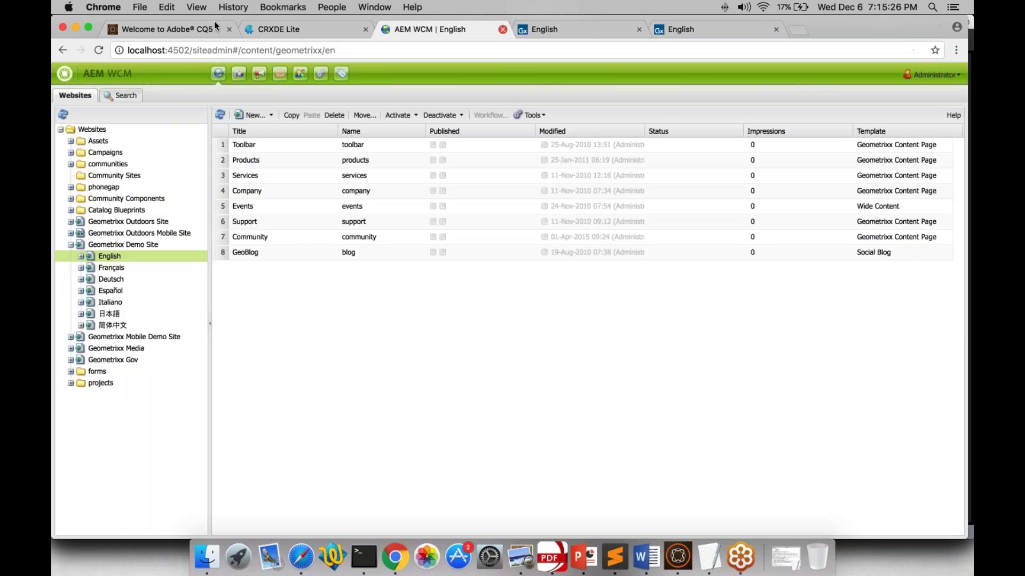
pyautogui.click(166, 27)
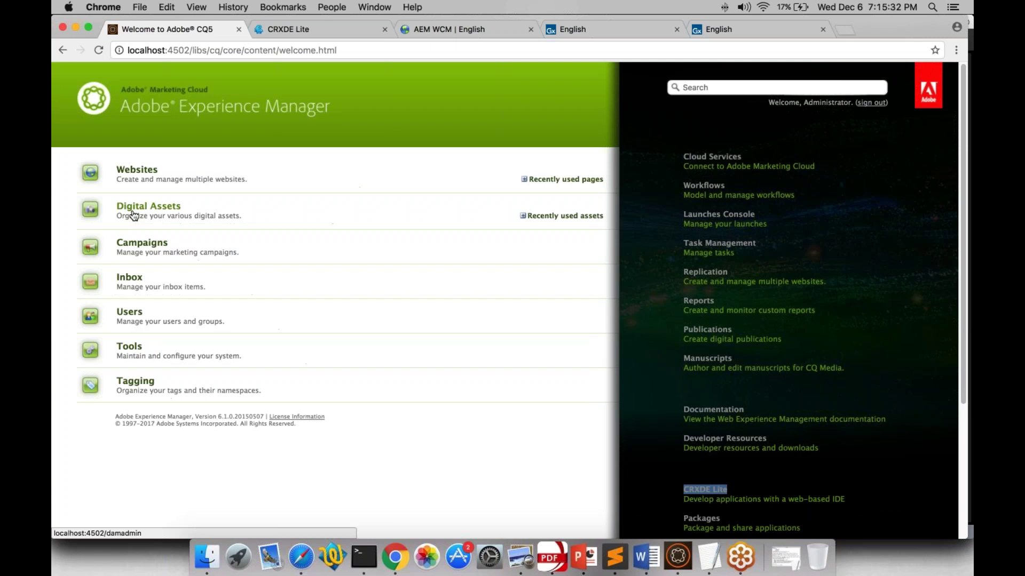
pyautogui.rightClick(139, 209)
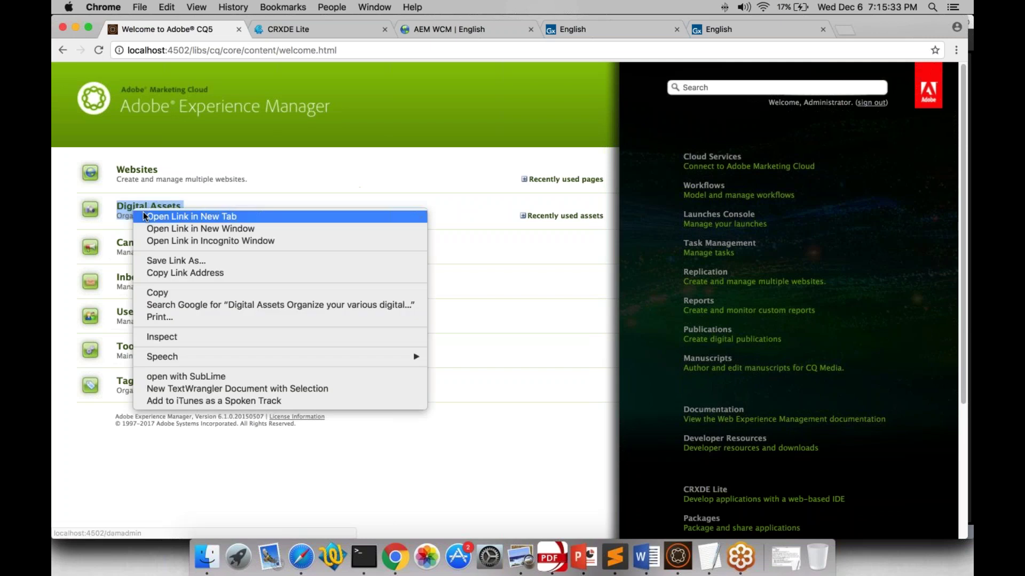
pyautogui.click(195, 217)
pyautogui.click(319, 26)
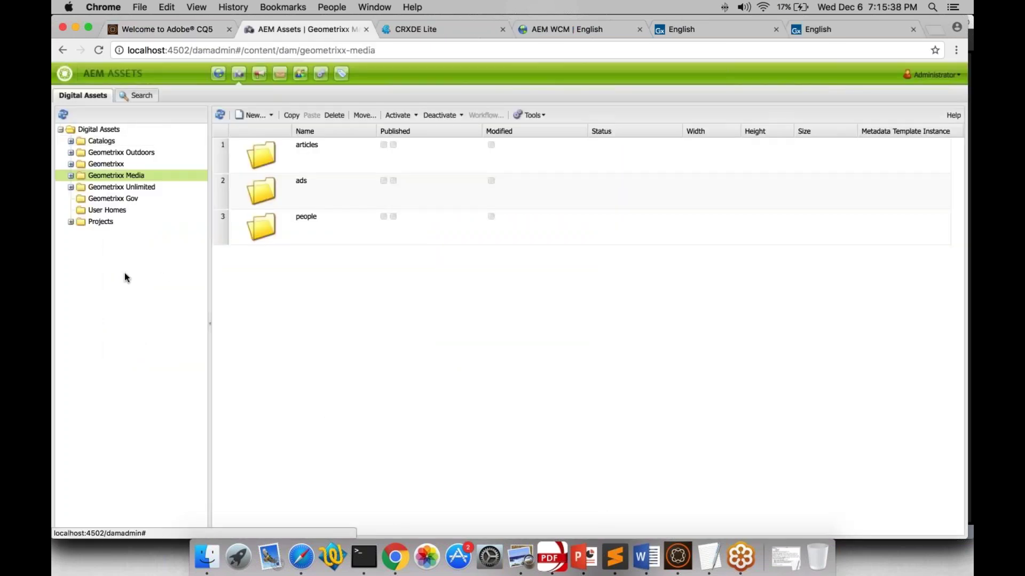
# Create a folder named Training at the root of Digital Assets and open it.
pyautogui.click(98, 130)
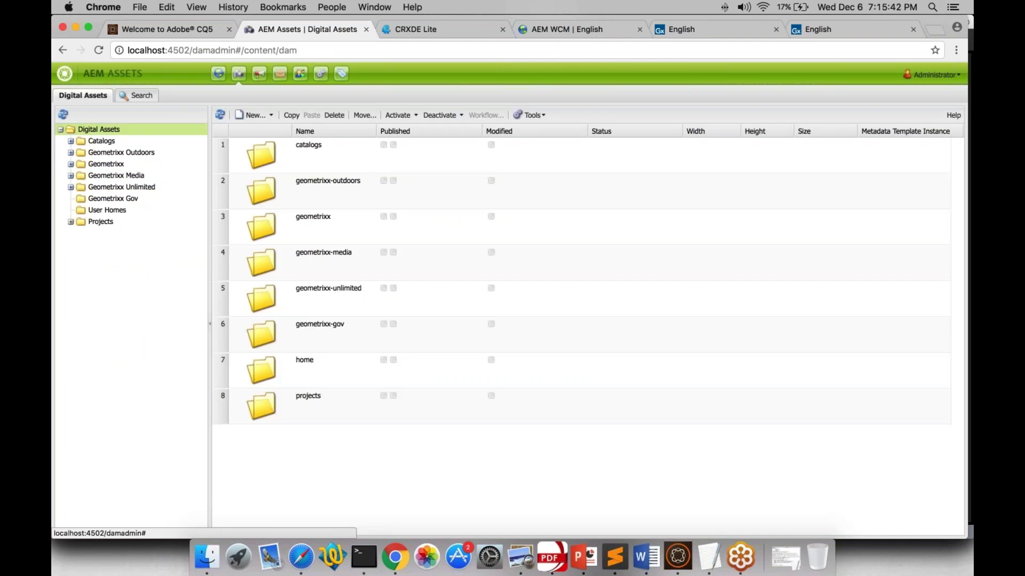
pyautogui.click(270, 115)
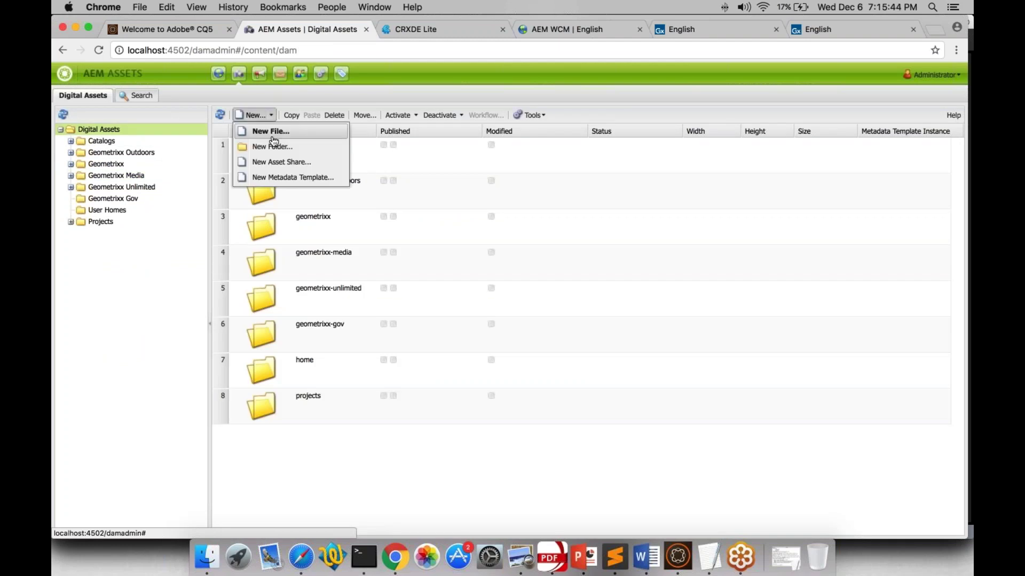
pyautogui.click(273, 147)
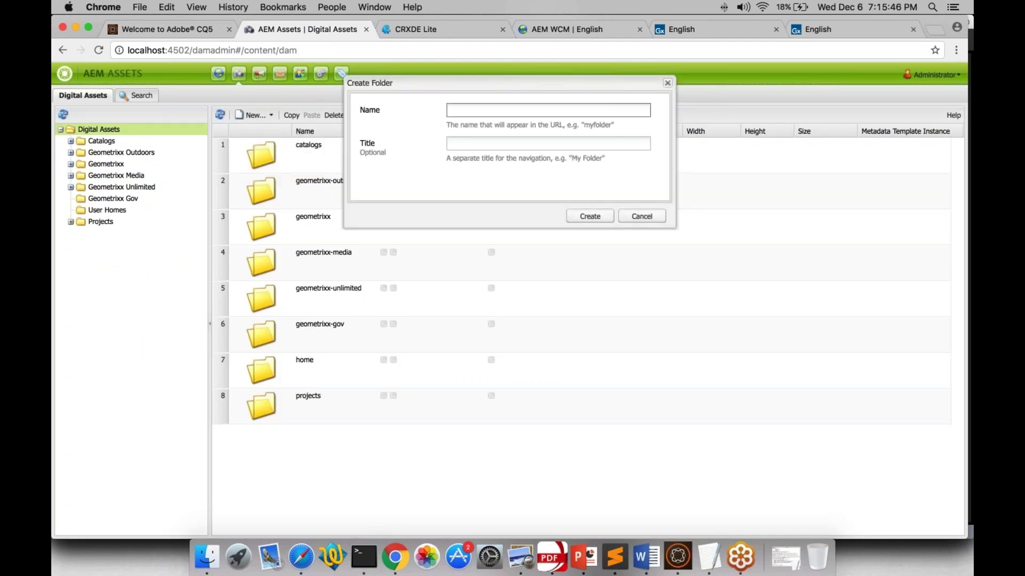
pyautogui.write('Training')
pyautogui.click(602, 219)
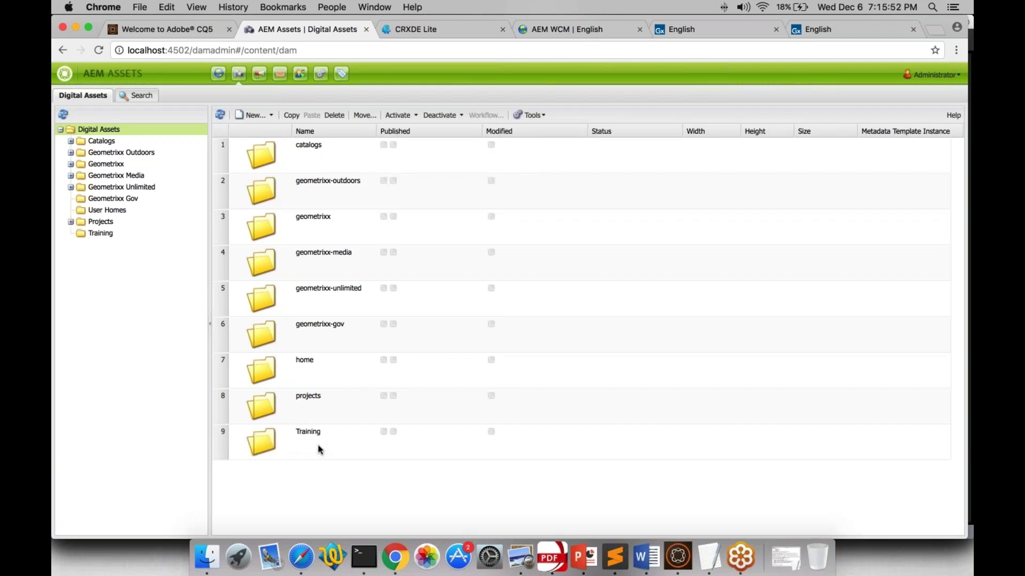
pyautogui.click(296, 438)
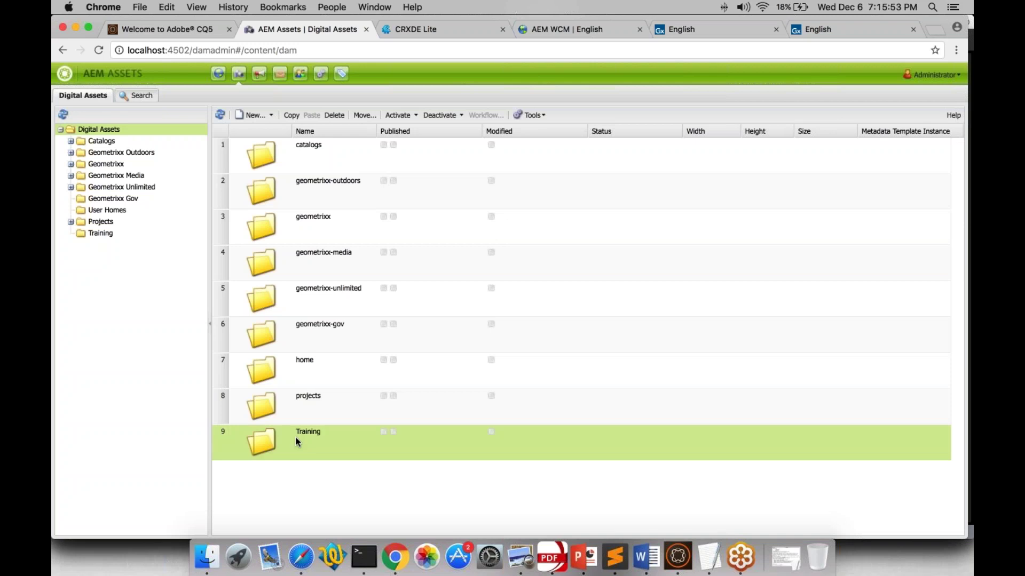
pyautogui.doubleClick(296, 442)
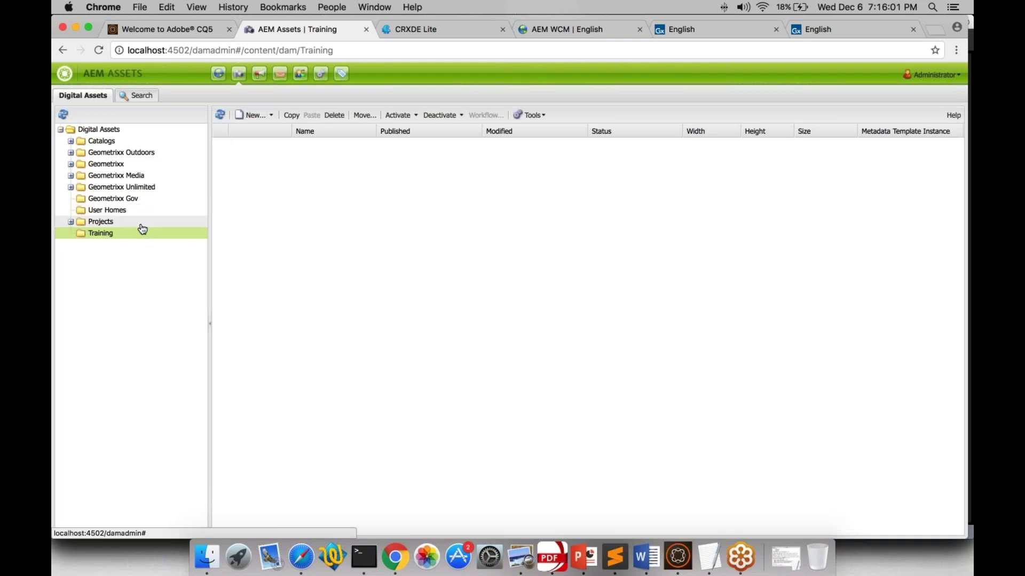
pyautogui.click(275, 114)
pyautogui.click(272, 146)
pyautogui.click(642, 216)
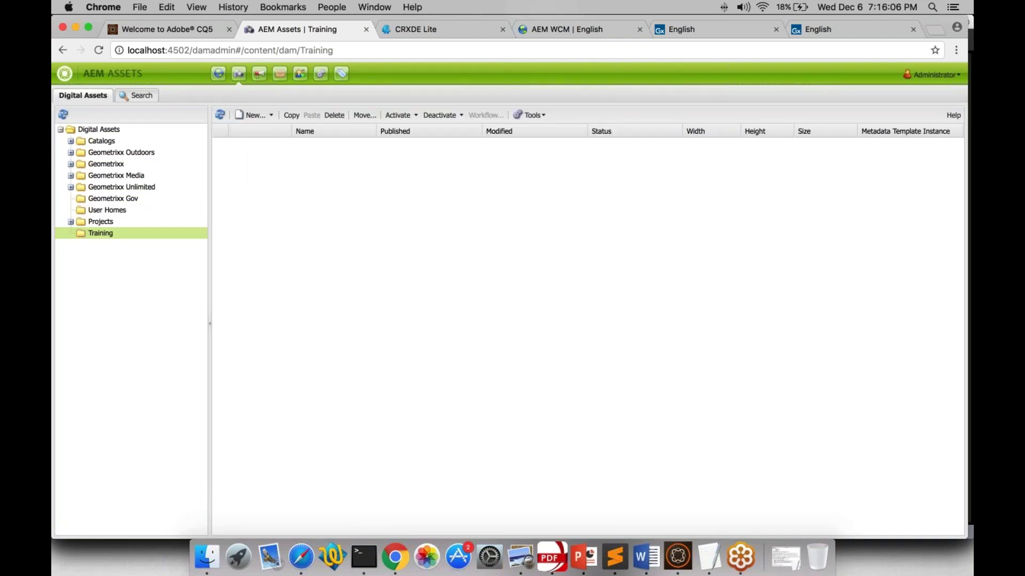
# Upload the image IMAG0769.jpg from Downloads into the Training folder.
pyautogui.click(250, 116)
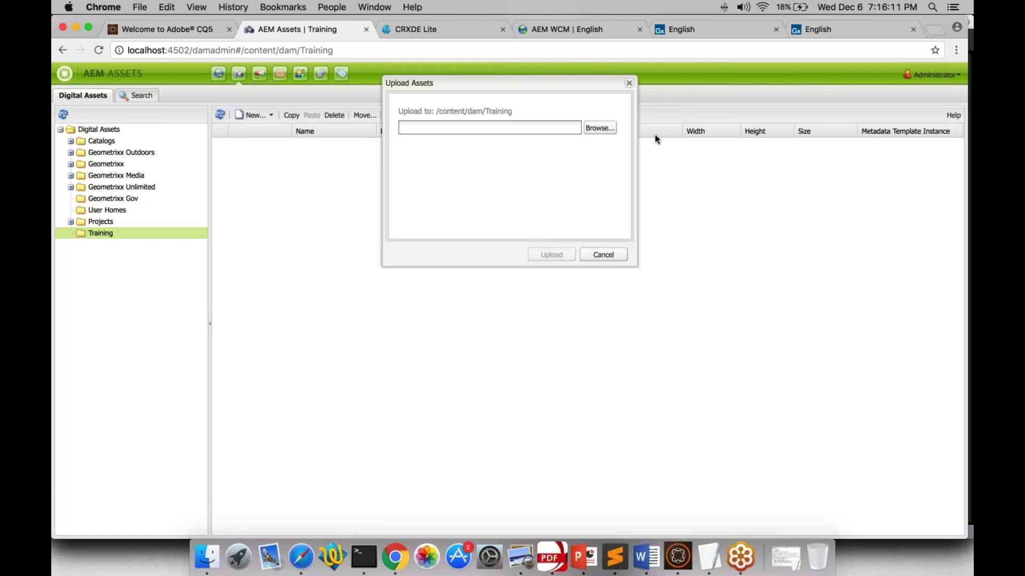
pyautogui.click(614, 128)
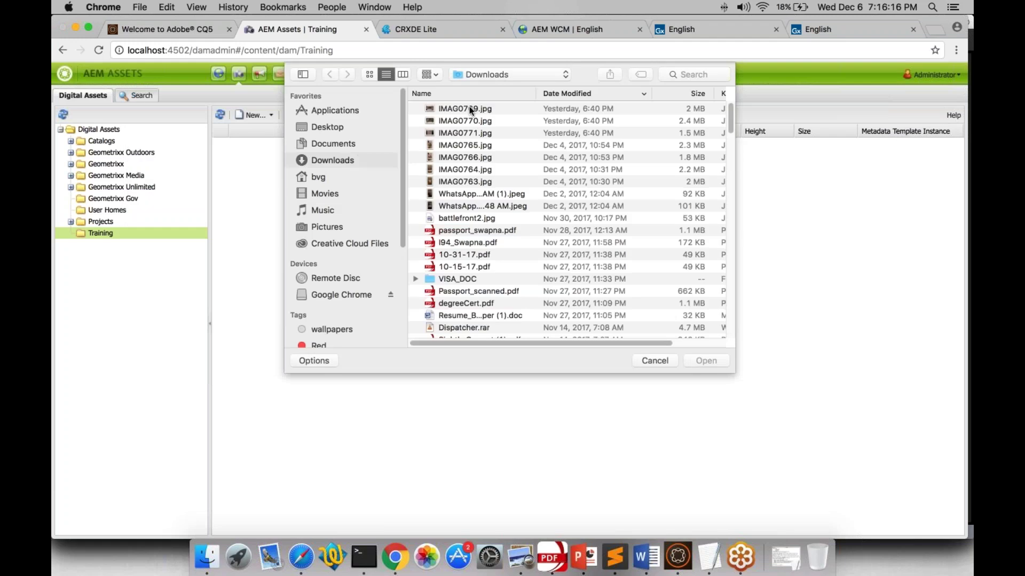
pyautogui.click(469, 109)
pyautogui.doubleClick(469, 109)
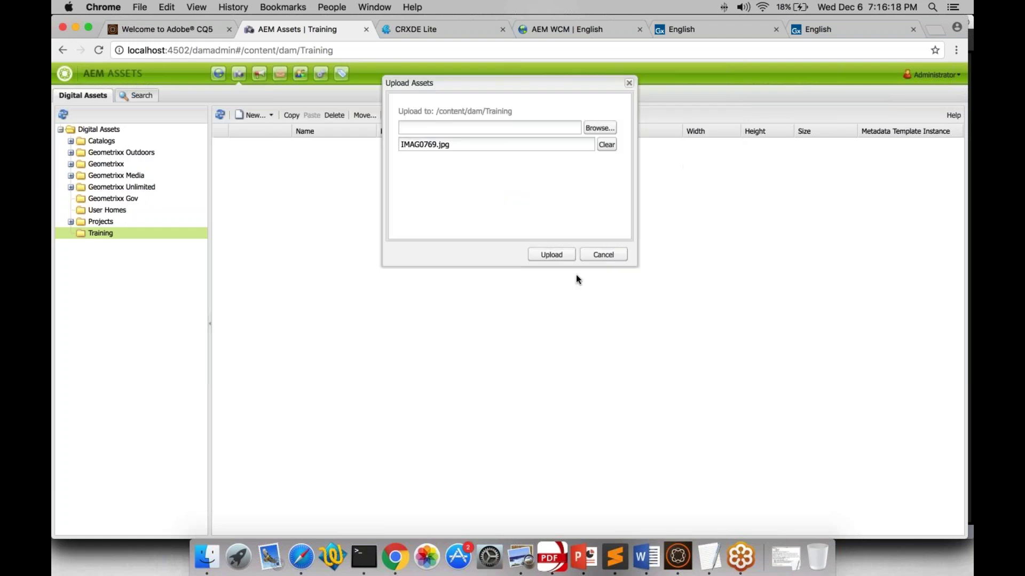
pyautogui.click(555, 255)
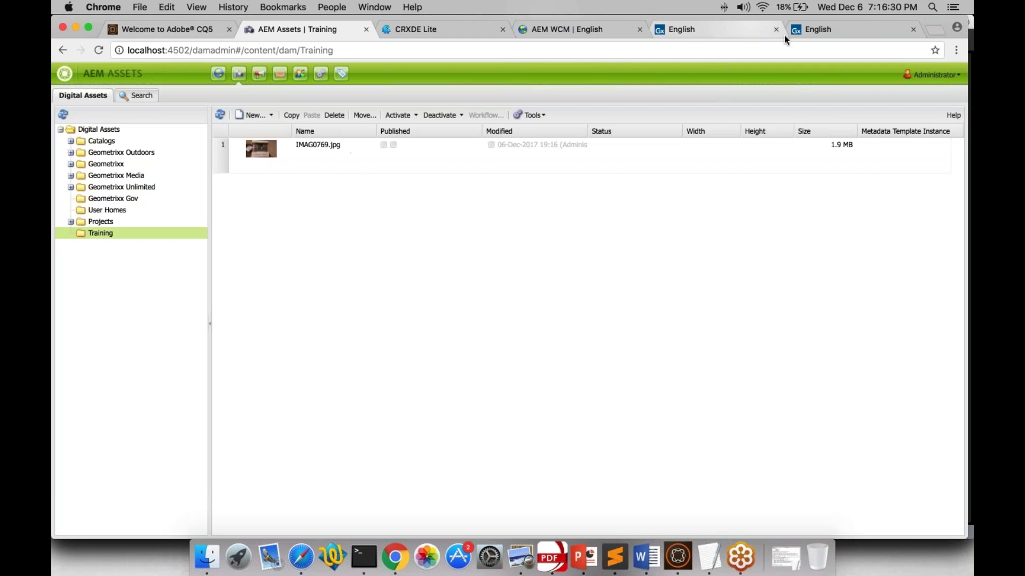
# Close the duplicate Geometrixx English page tab and refresh the images in the content finder.
pyautogui.click(815, 29)
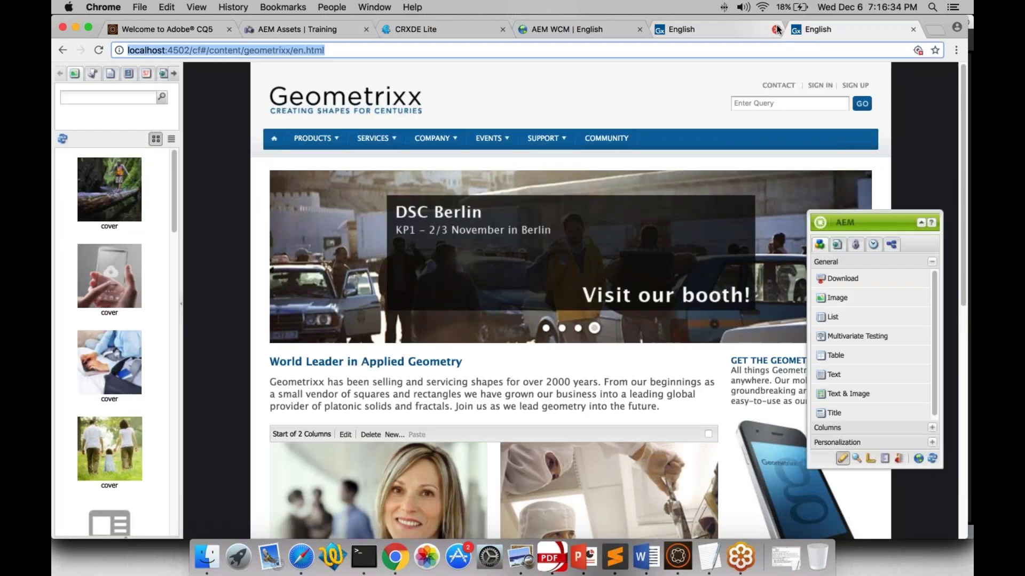
pyautogui.click(776, 29)
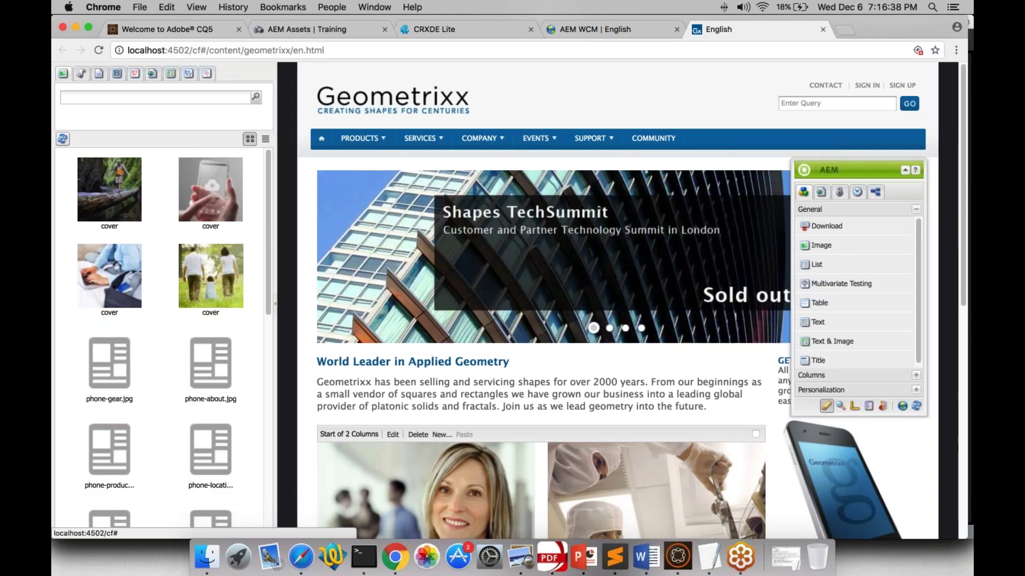
pyautogui.click(62, 140)
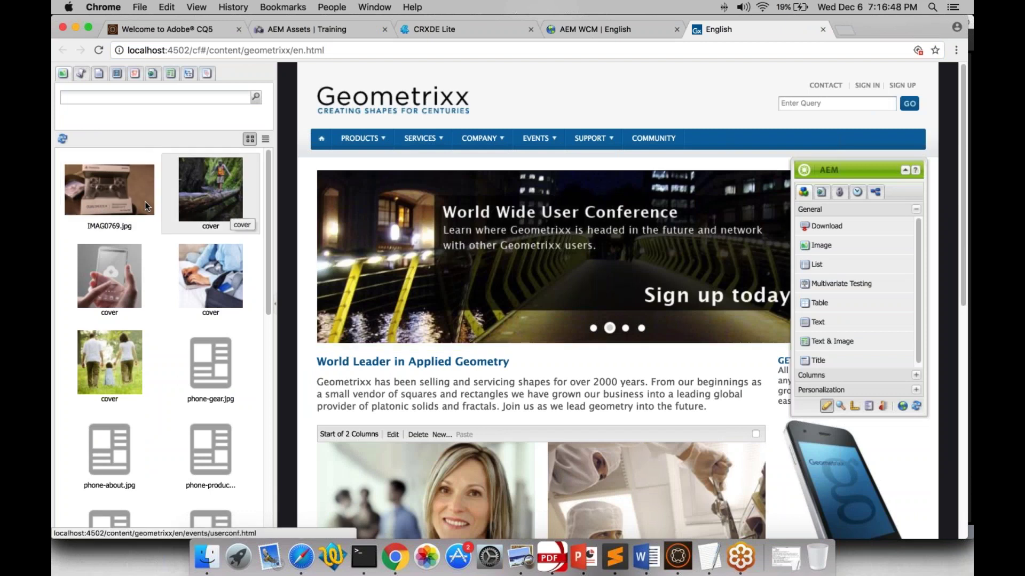
# Try to place IMAG0769.jpg from the content finder on the carousel, and check the Training folder in the Assets console.
pyautogui.moveTo(142, 197); pyautogui.dragTo(692, 303)
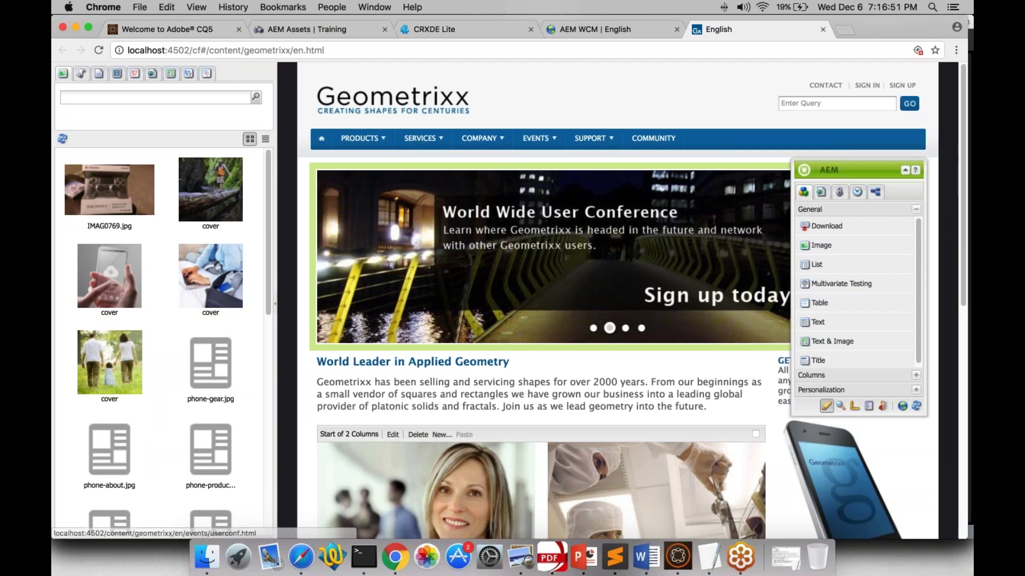
pyautogui.click(303, 26)
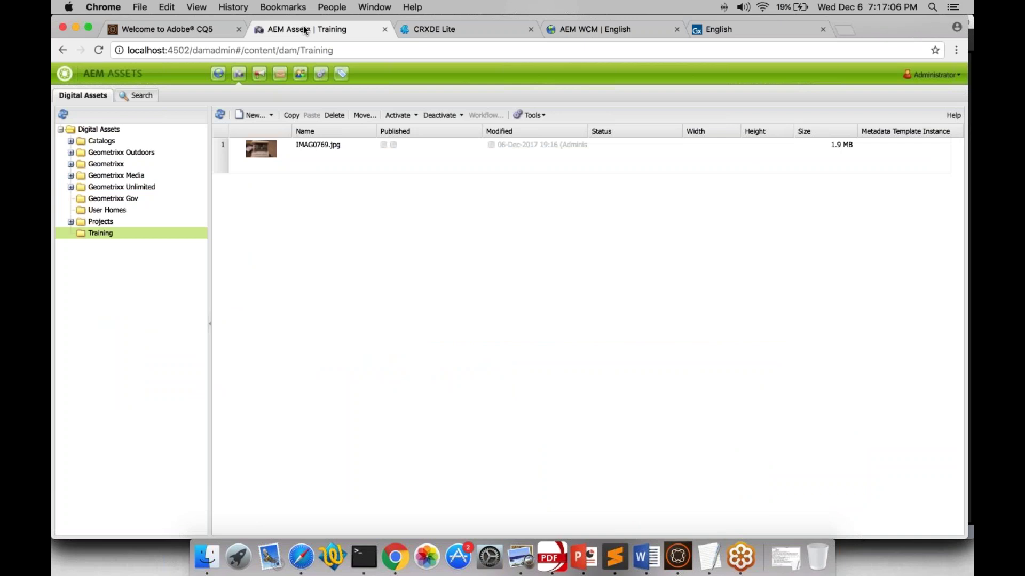
pyautogui.click(735, 28)
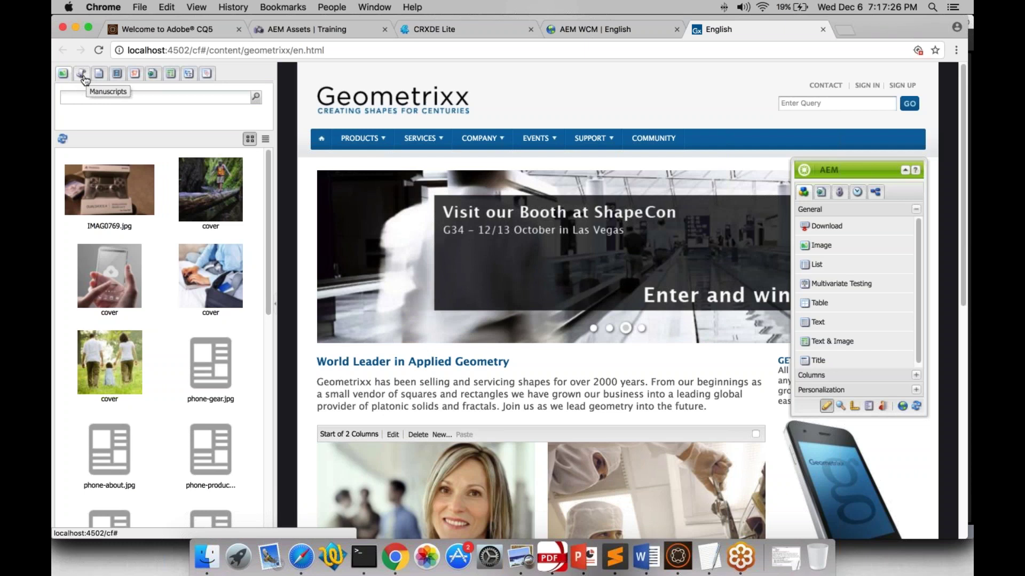
# Look over the content finder's asset categories and narrow the finder to one column of images.
pyautogui.click(83, 77)
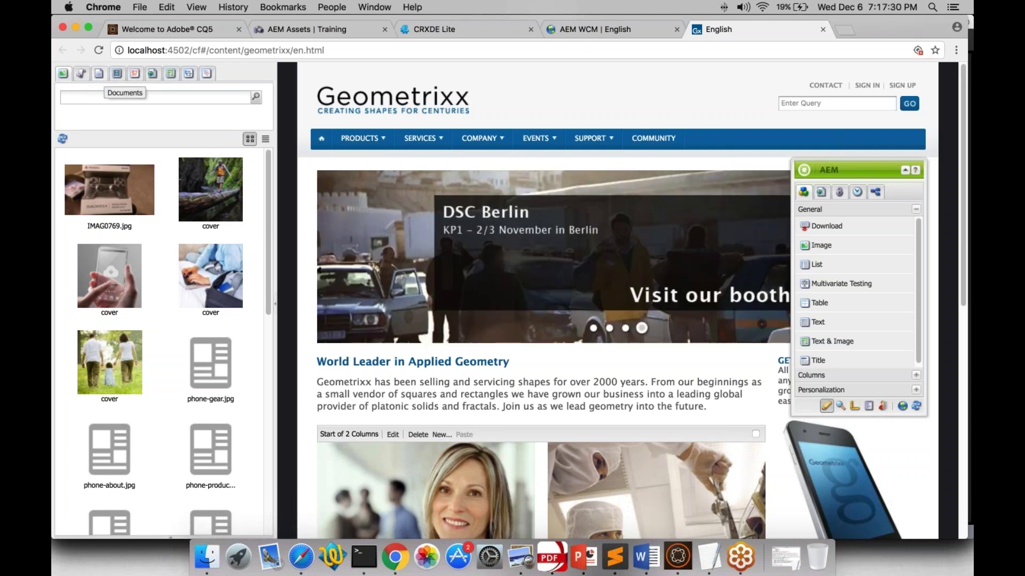
pyautogui.click(116, 74)
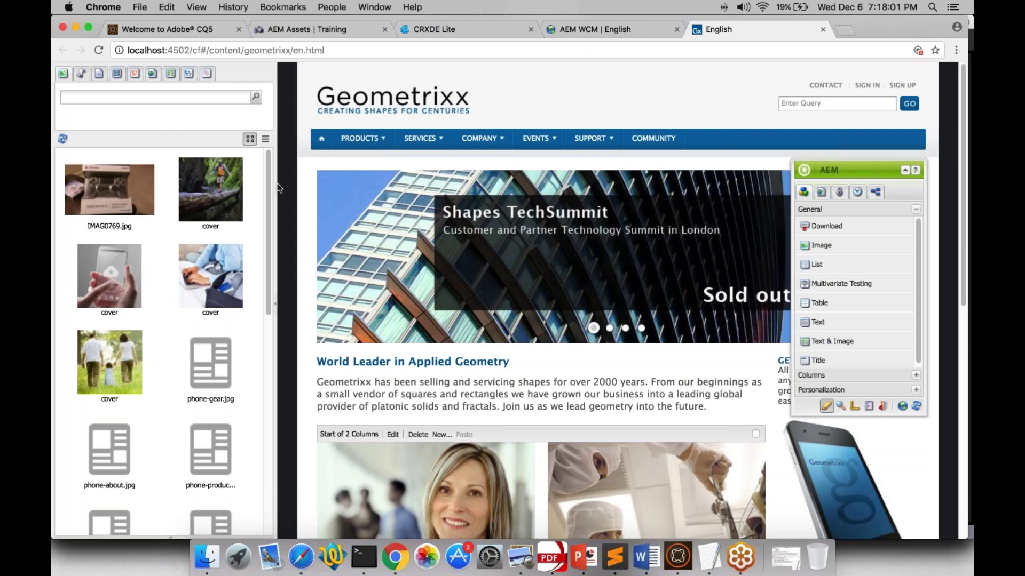
pyautogui.moveTo(278, 188); pyautogui.dragTo(188, 205)
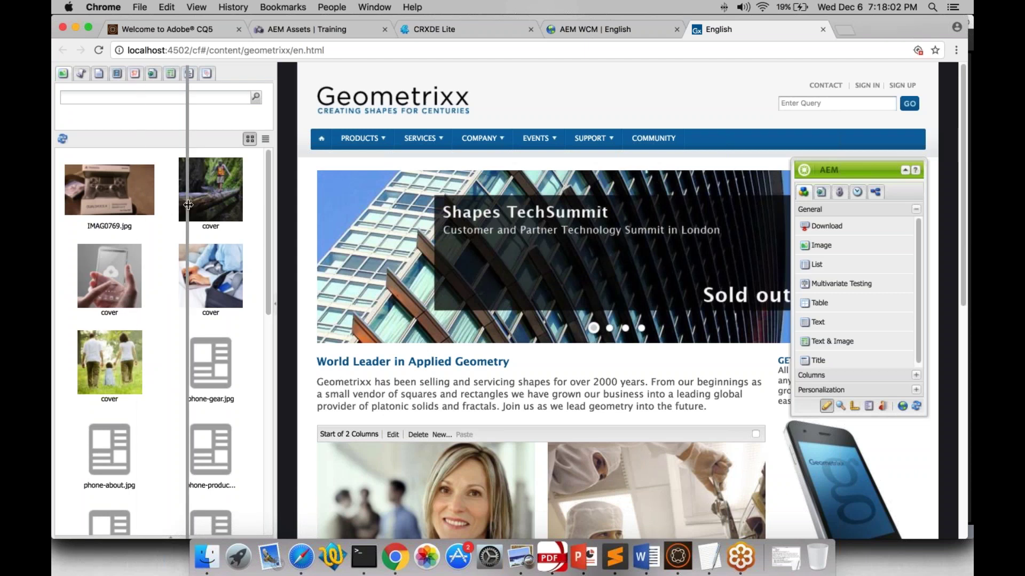
pyautogui.moveTo(187, 205); pyautogui.dragTo(188, 205)
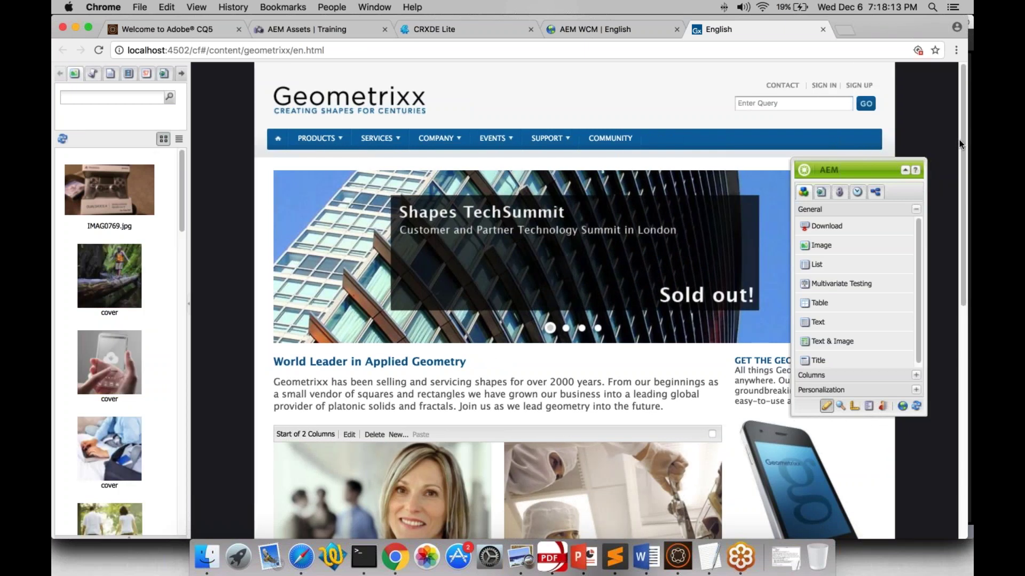
# Switch the content finder's images to list view and back to thumbnail view.
pyautogui.hotkey('ctrl', 'Up')
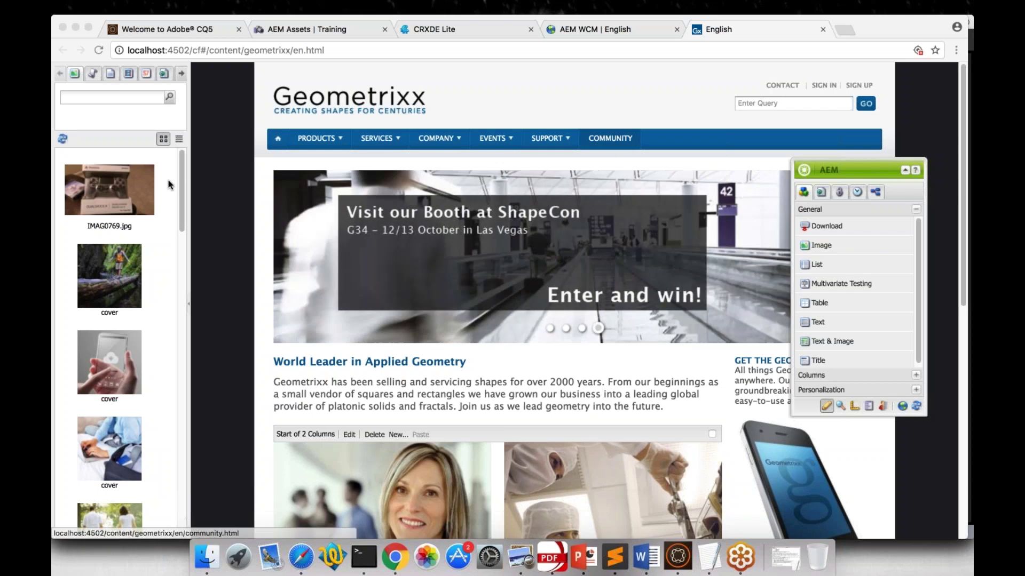
pyautogui.click(179, 139)
pyautogui.click(163, 138)
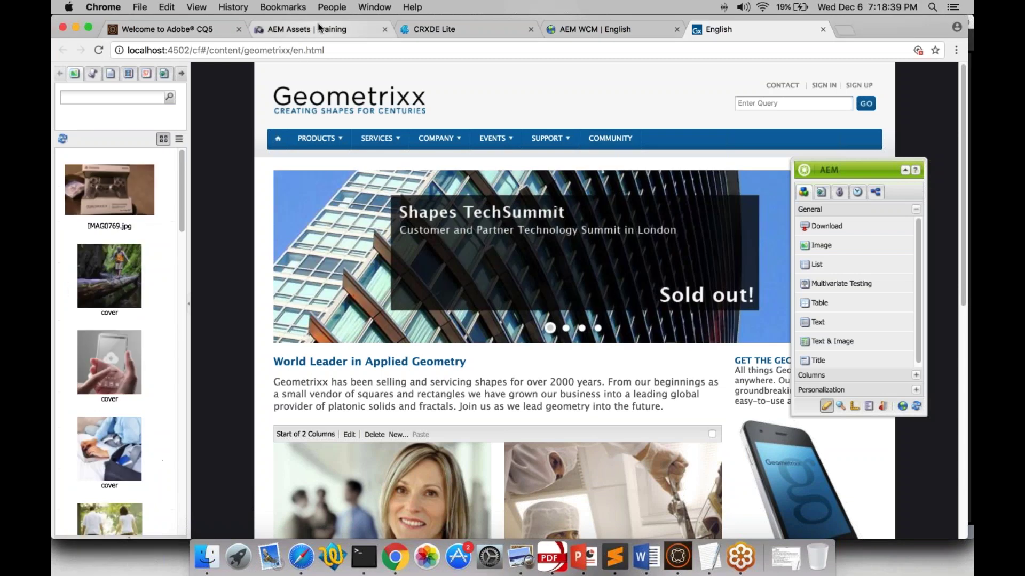
# Review the open AEM Assets console, CRXDE Lite and classic welcome page, and return to the Geometrixx English page.
pyautogui.click(319, 27)
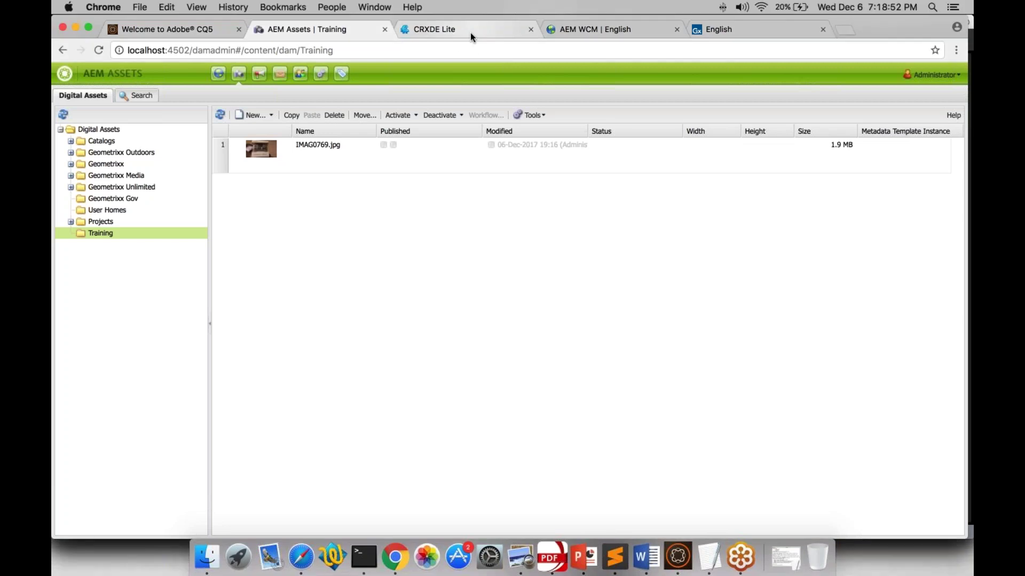
pyautogui.click(469, 33)
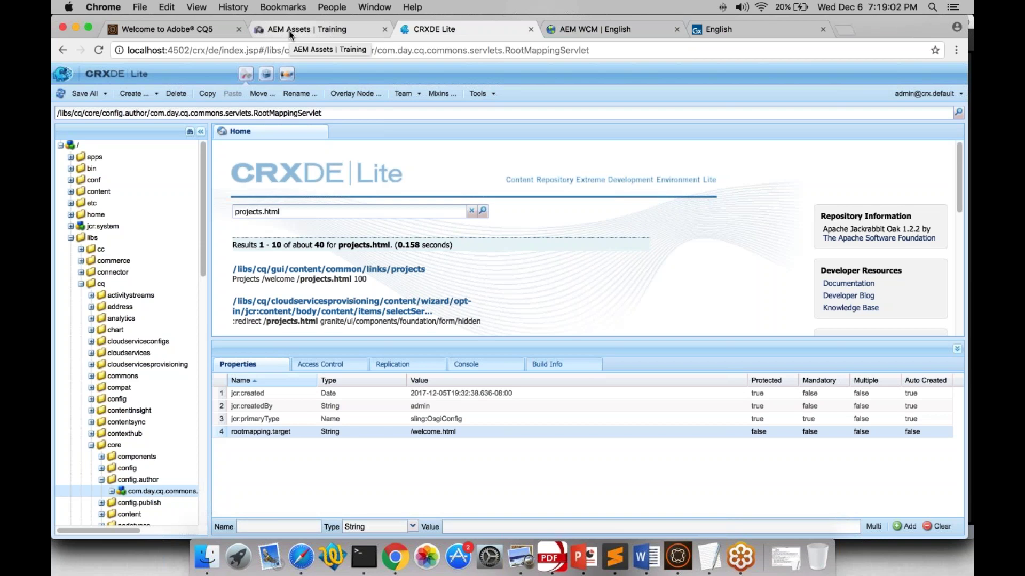
pyautogui.click(174, 26)
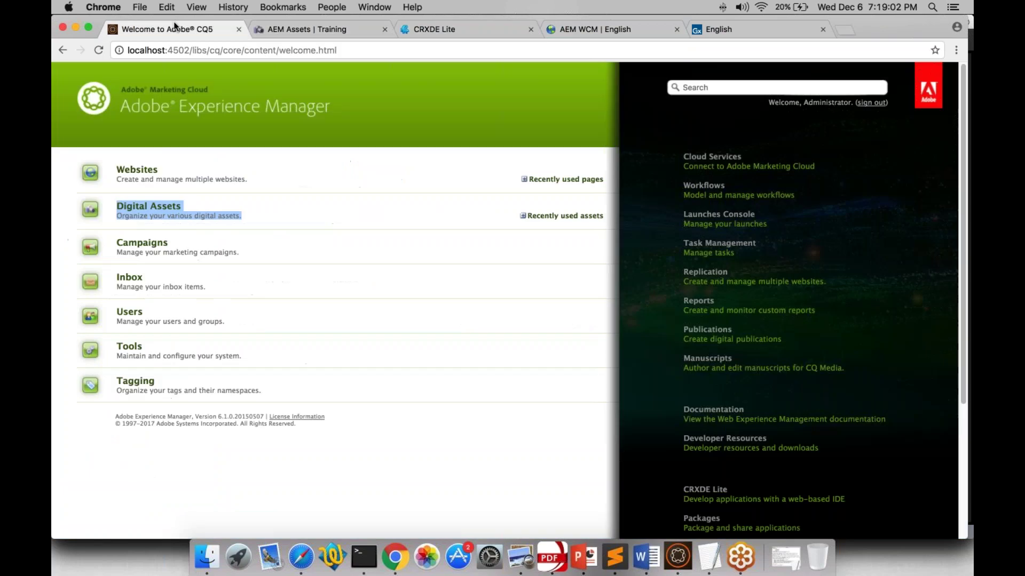
pyautogui.scroll(-5, 739, 443)
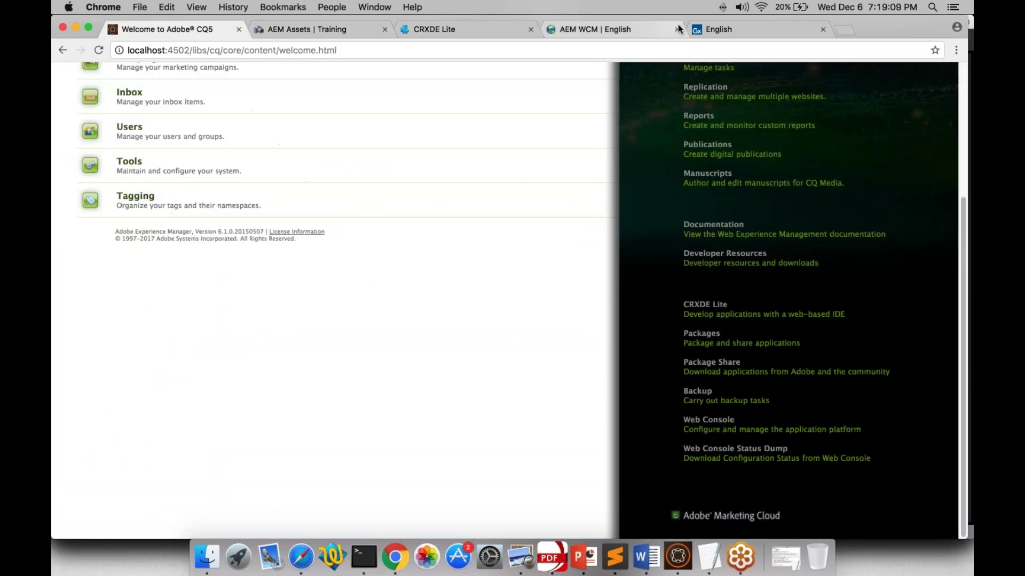
pyautogui.click(715, 30)
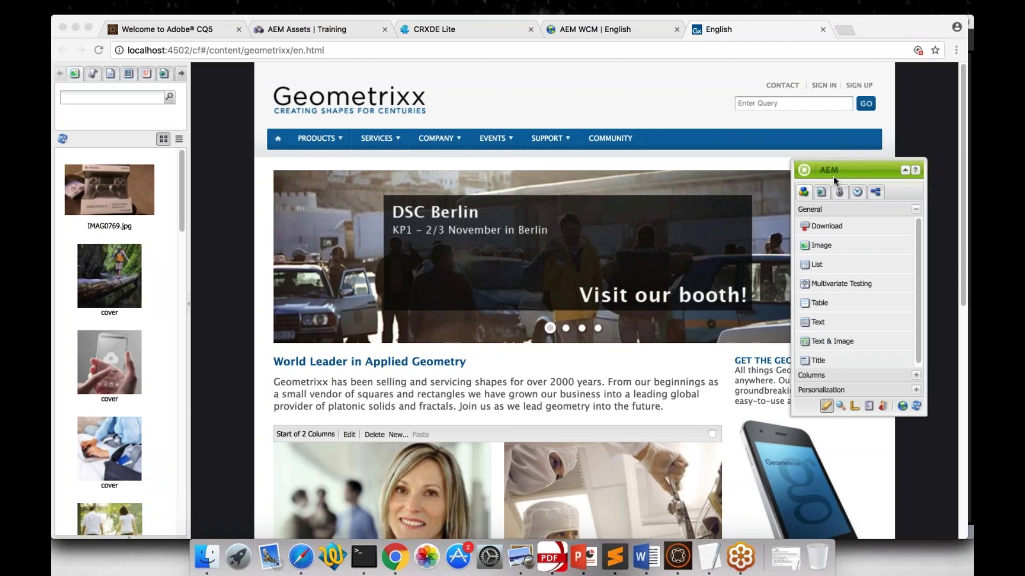
# Shift the sidekick slightly and load the Geometrixx English page without the content finder by removing cf#/ from its address.
pyautogui.moveTo(850, 175); pyautogui.dragTo(834, 170)
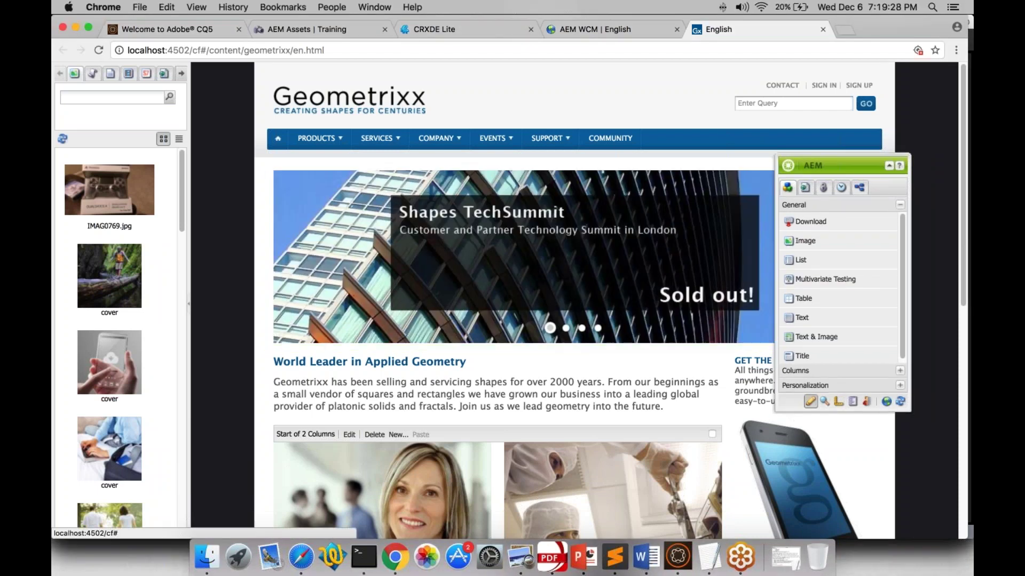
pyautogui.moveTo(193, 49); pyautogui.dragTo(207, 50)
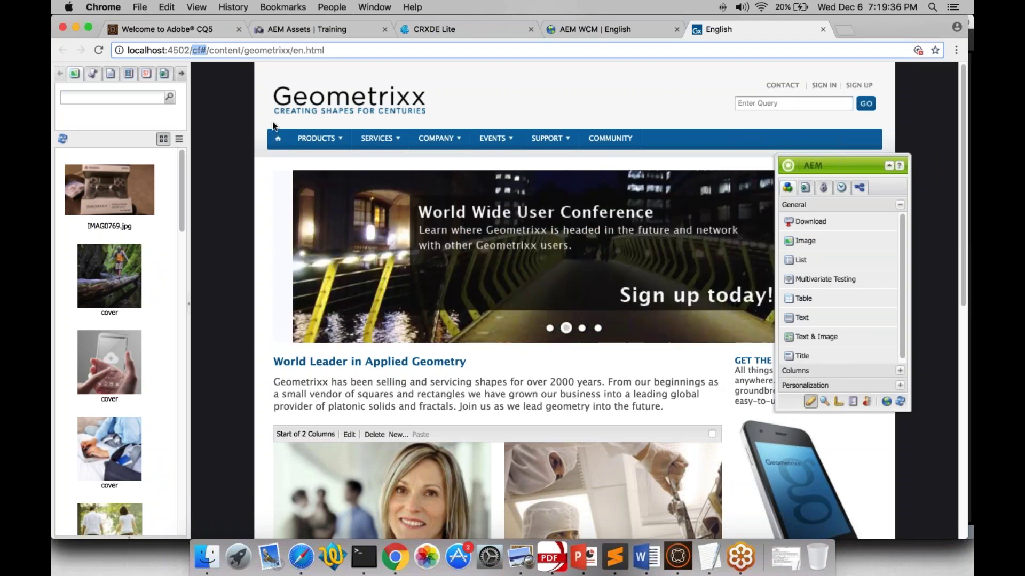
pyautogui.press('BackSpace')
pyautogui.press('Return')
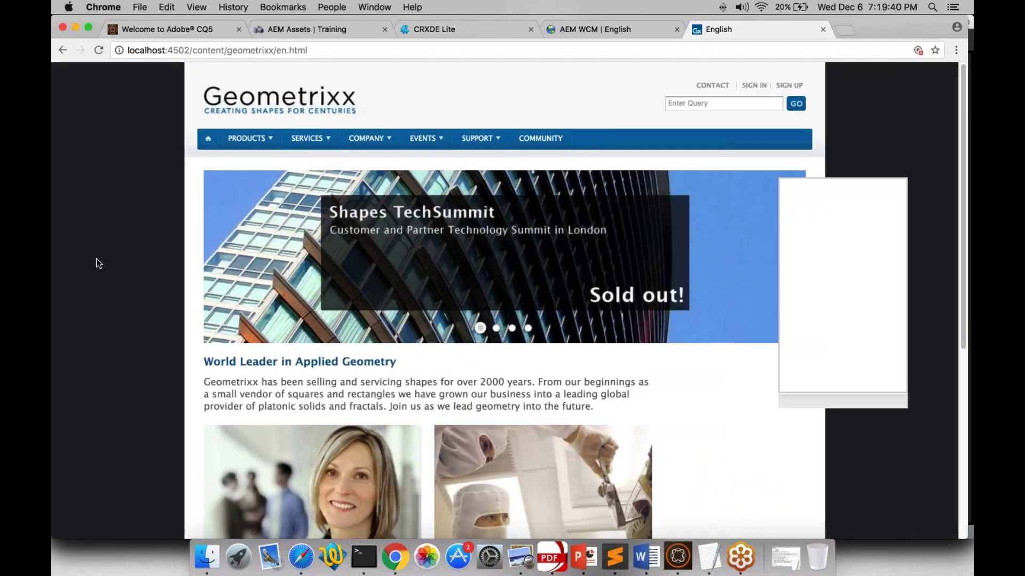
# Bring back the content finder by adding cf#/ before content/geometrixx/en.html in the page address.
pyautogui.click(192, 50)
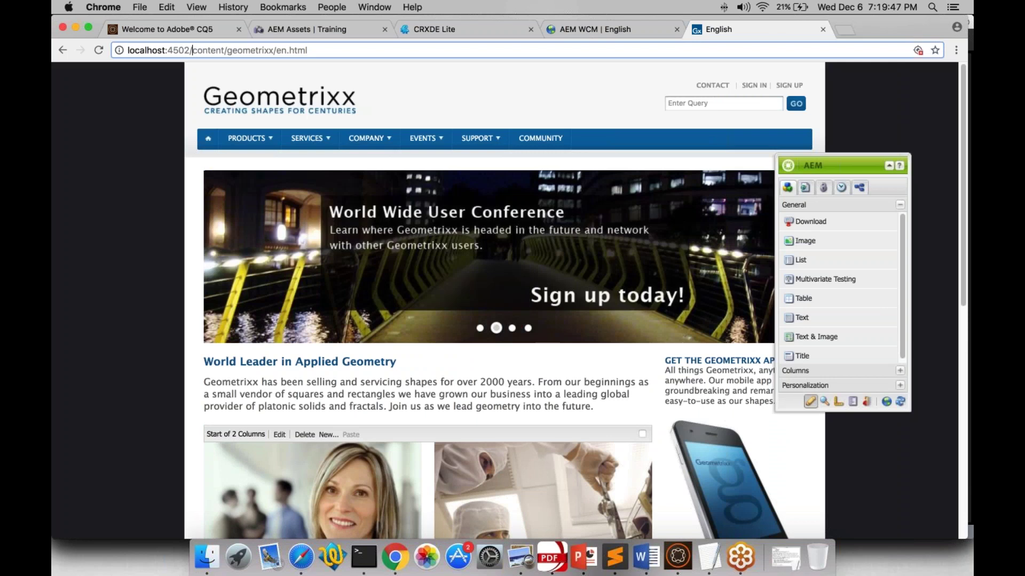
pyautogui.write('c')
pyautogui.write('f#/')
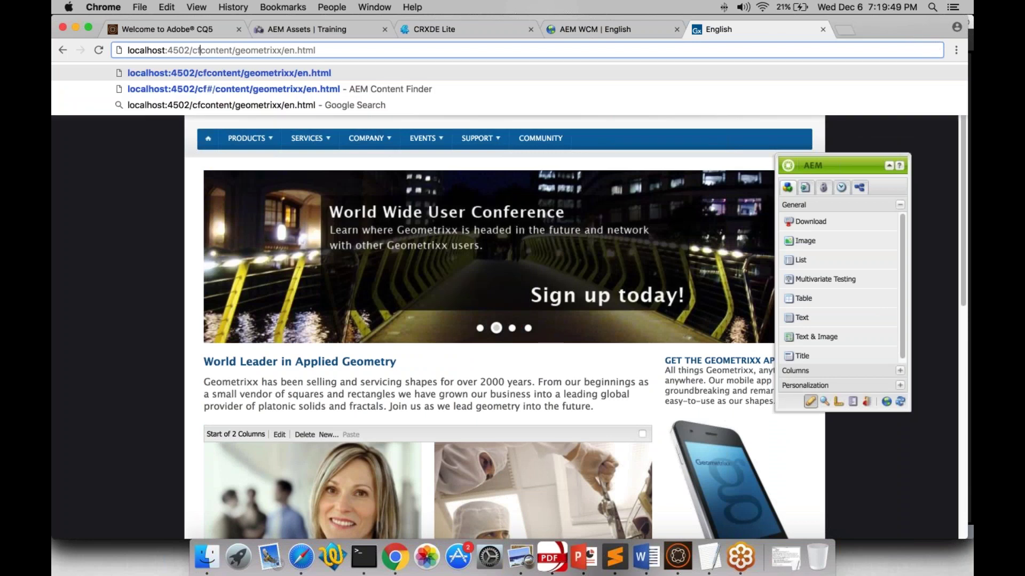
pyautogui.press('Return')
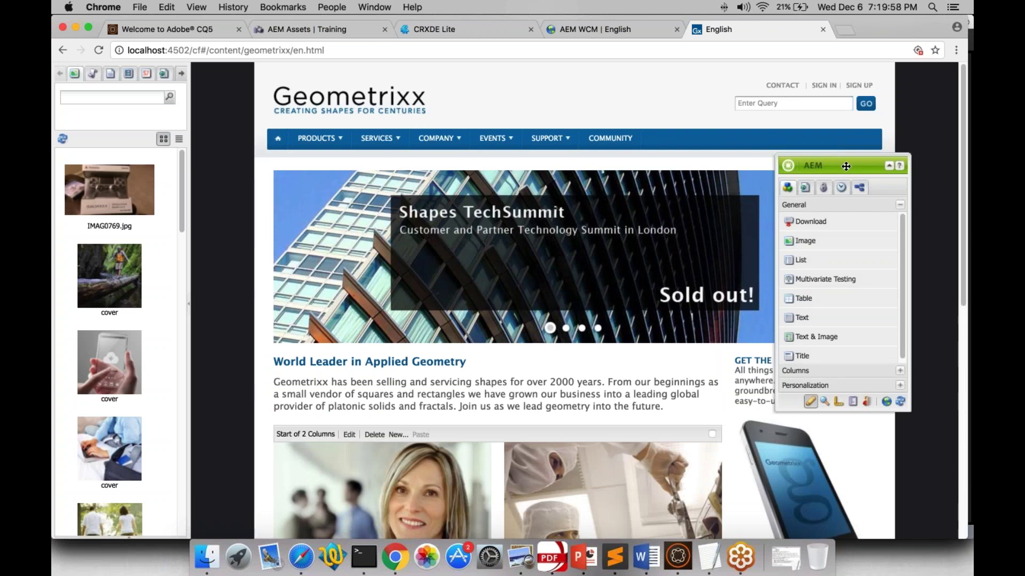
# Move the sidekick up over the page header and add an Image component to the drop area below End of Columns.
pyautogui.moveTo(801, 167); pyautogui.dragTo(592, 170)
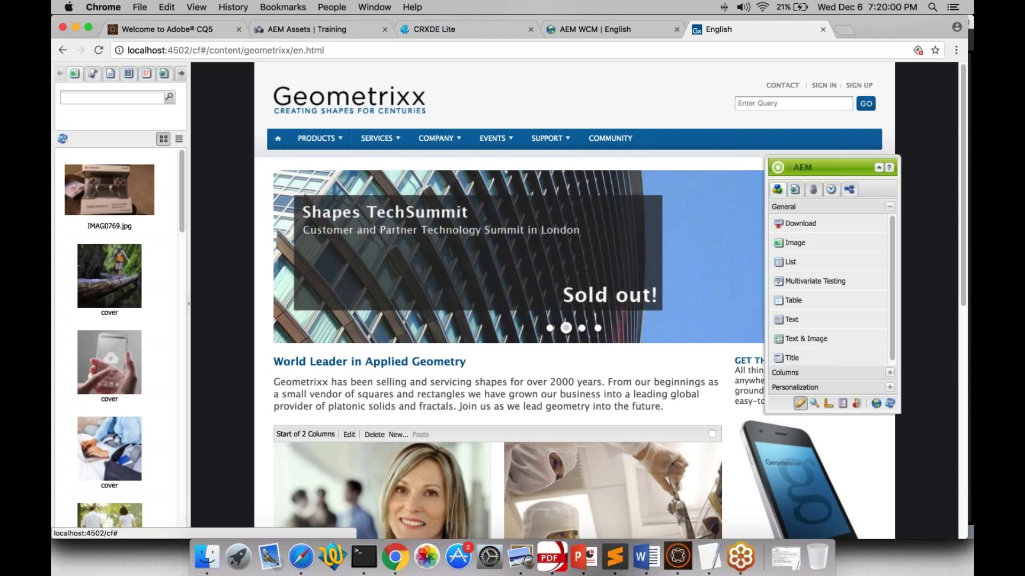
pyautogui.moveTo(835, 168); pyautogui.dragTo(783, 75)
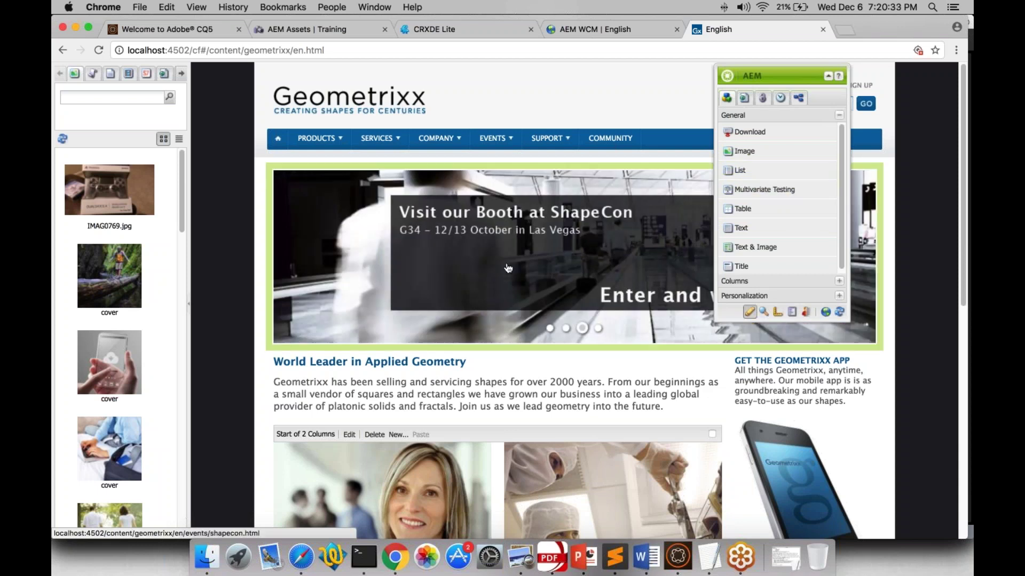
pyautogui.scroll(-10, 533, 256)
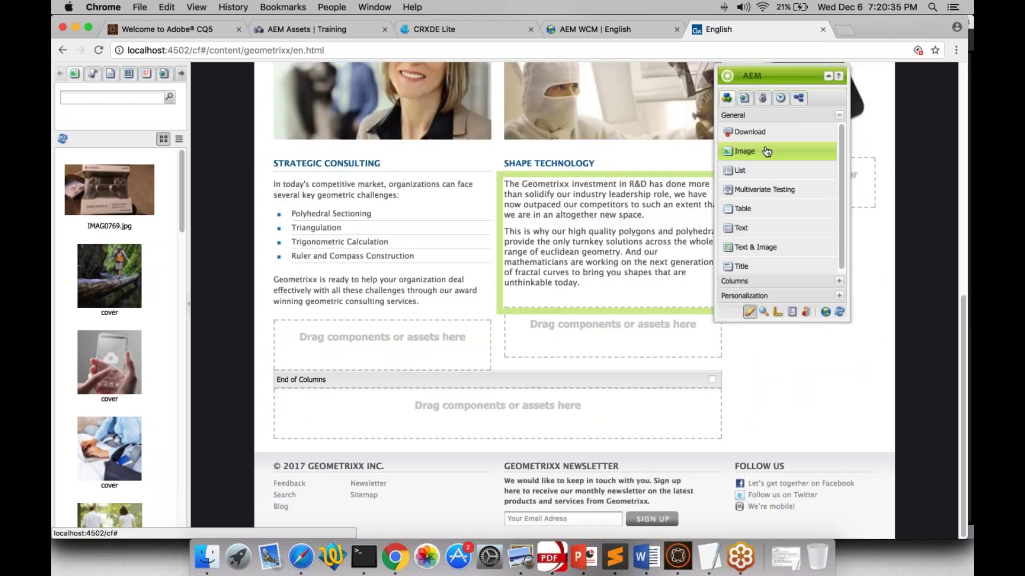
pyautogui.moveTo(765, 151); pyautogui.dragTo(534, 435)
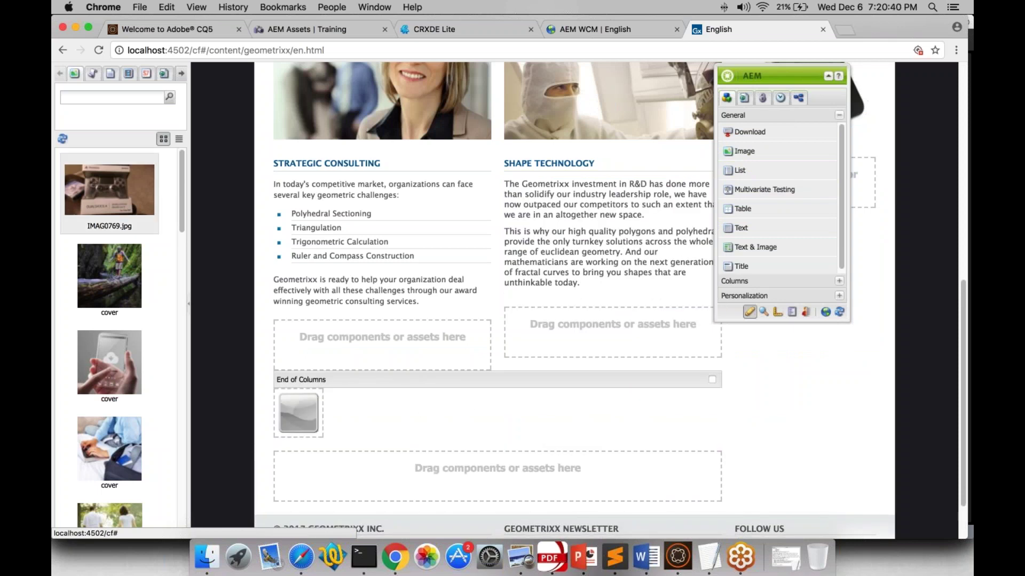
# Fill the new Image component with IMAG0769.jpg, and replace it with the cover image of the person crossing a log.
pyautogui.moveTo(128, 192); pyautogui.dragTo(298, 412)
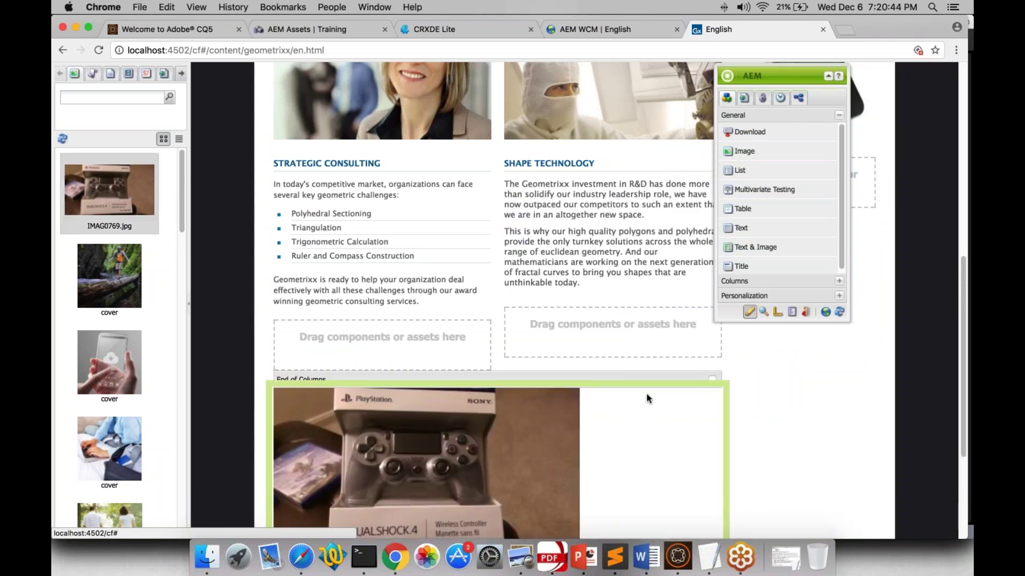
pyautogui.scroll(-5, 645, 394)
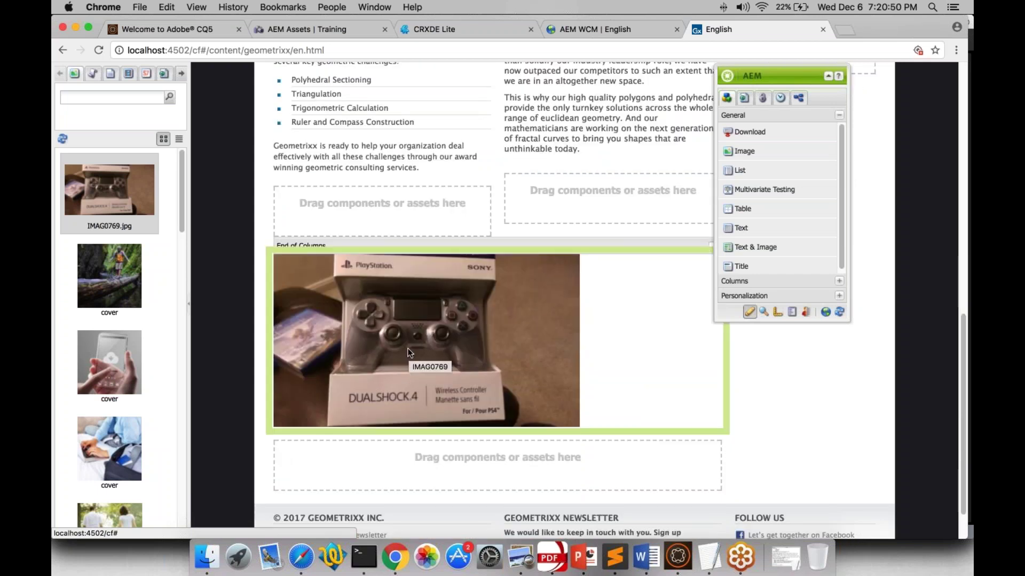
pyautogui.moveTo(237, 323); pyautogui.dragTo(439, 342)
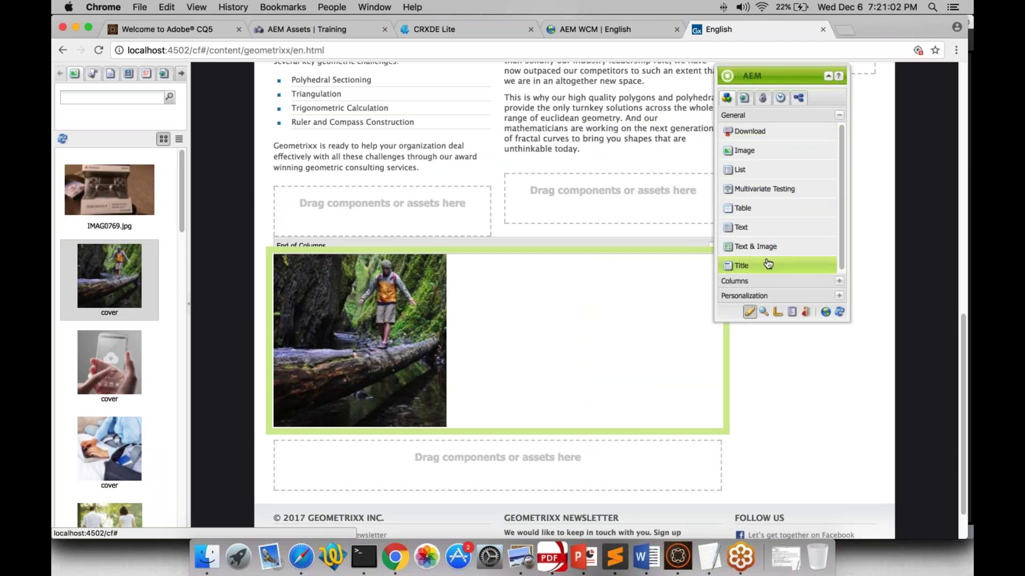
# Reposition the sidekick over the carousel's edge and collapse its General component group.
pyautogui.moveTo(768, 263); pyautogui.dragTo(614, 198)
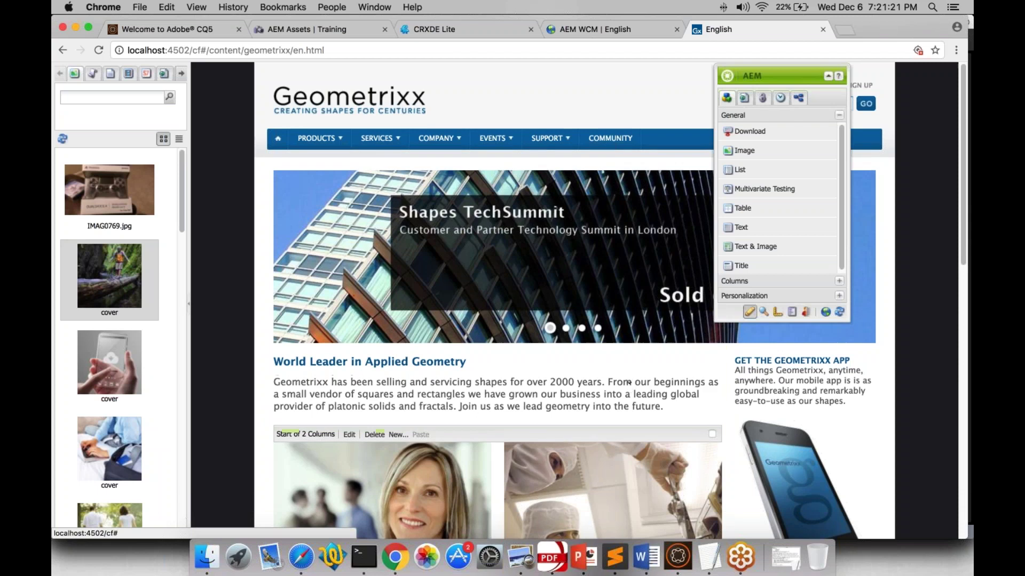
pyautogui.moveTo(773, 75); pyautogui.dragTo(836, 125)
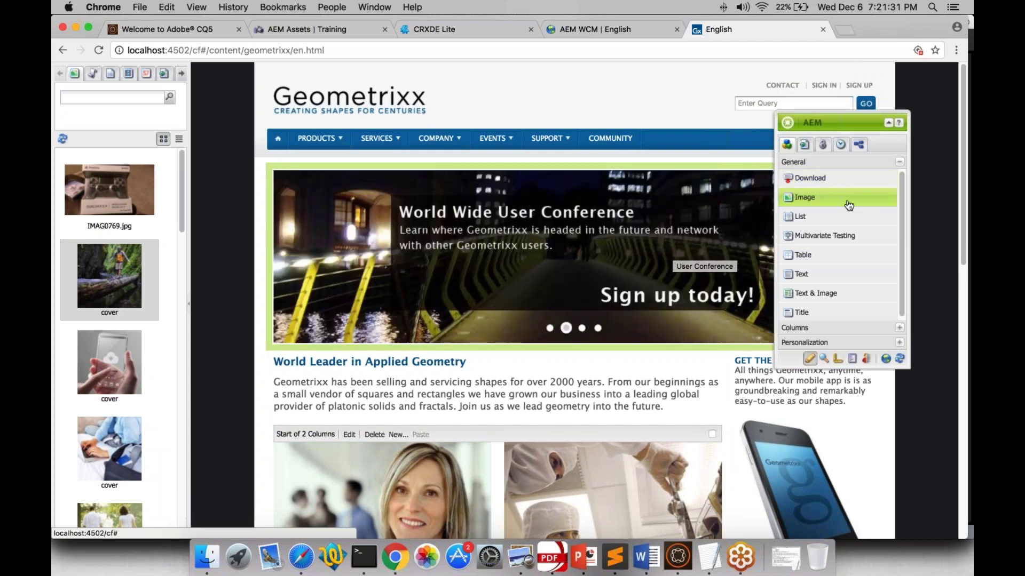
pyautogui.scroll(-1, 899, 257)
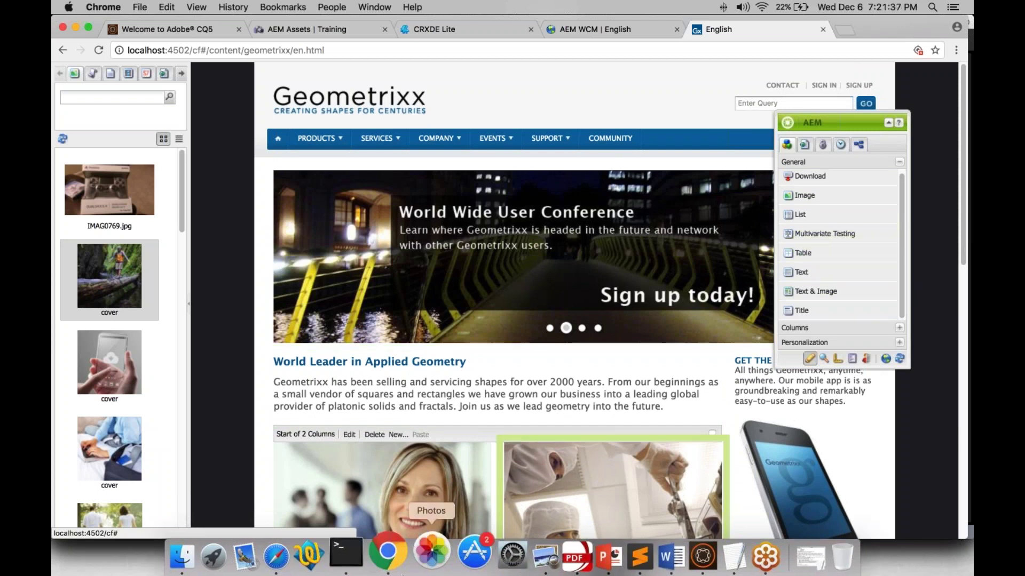
pyautogui.click(899, 163)
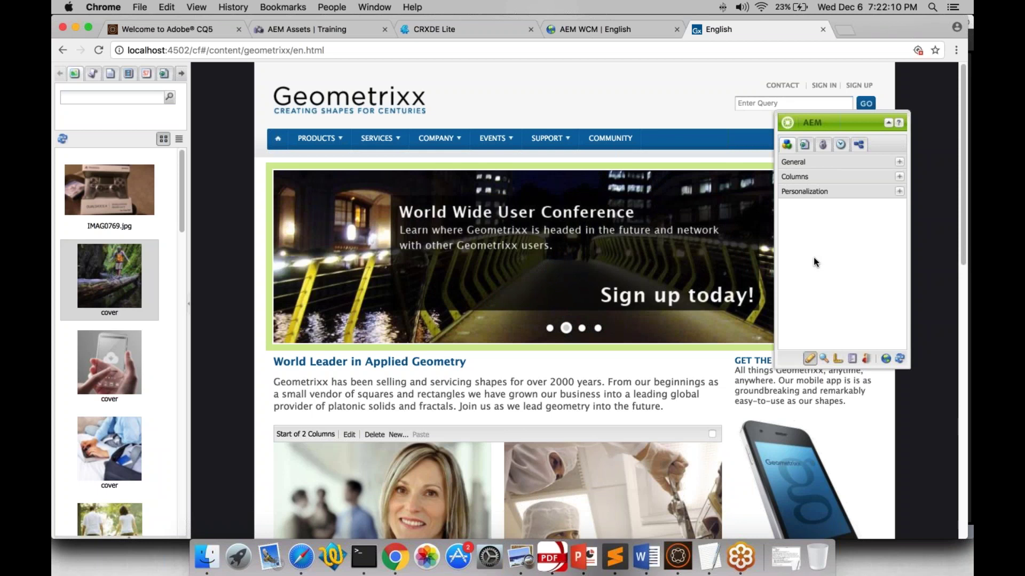
pyautogui.moveTo(842, 118); pyautogui.dragTo(870, 208)
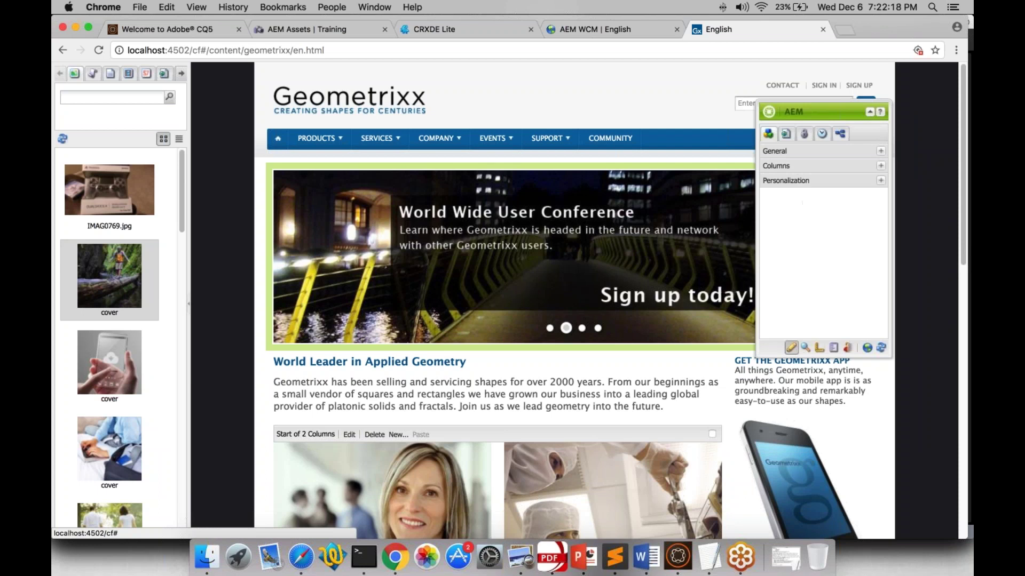
# Review the Basic and Advanced page properties of /content/geometrixx/en, and leave them without changes.
pyautogui.click(787, 136)
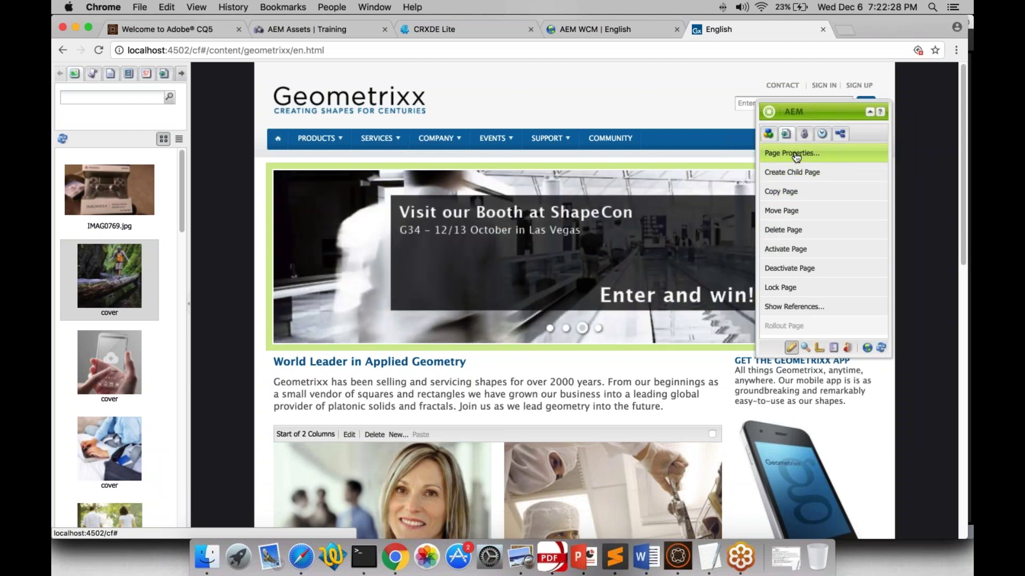
pyautogui.click(796, 155)
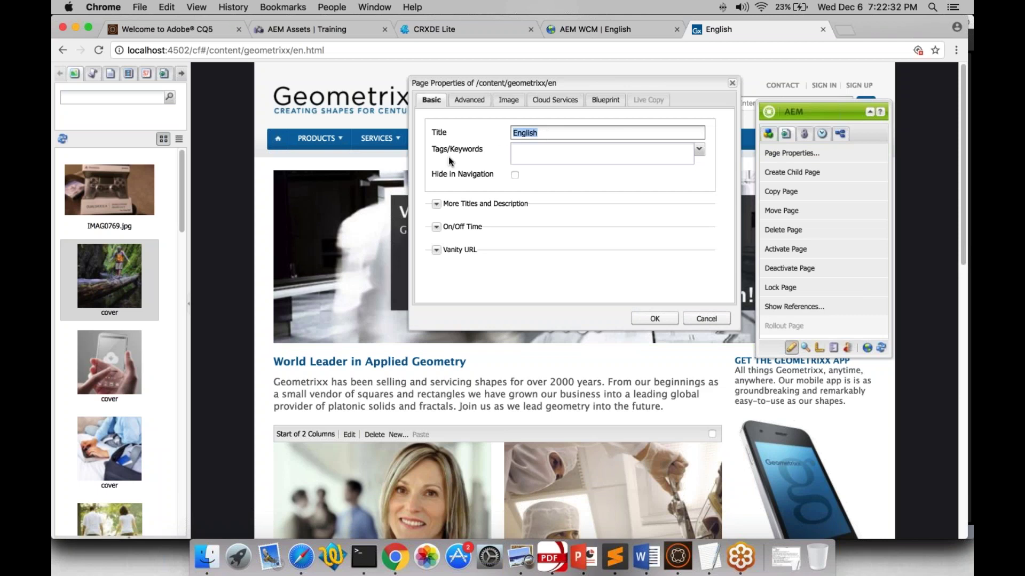
pyautogui.click(525, 155)
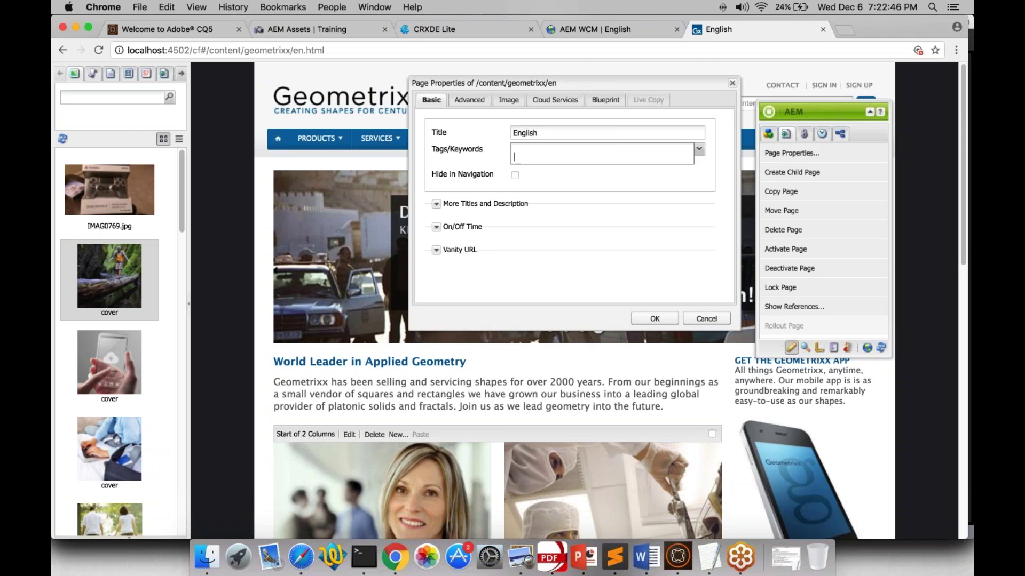
pyautogui.click(469, 100)
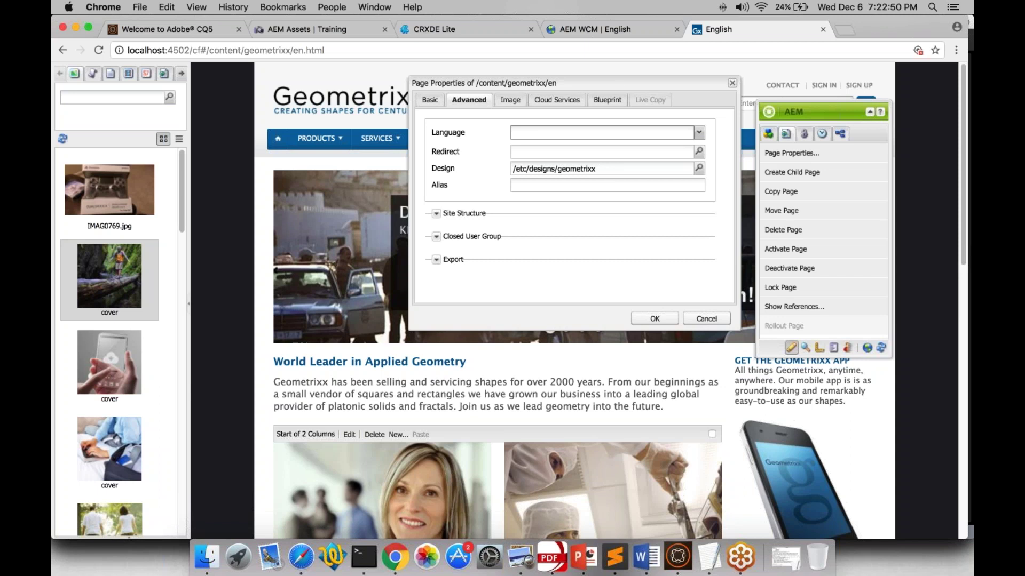
pyautogui.press('Escape')
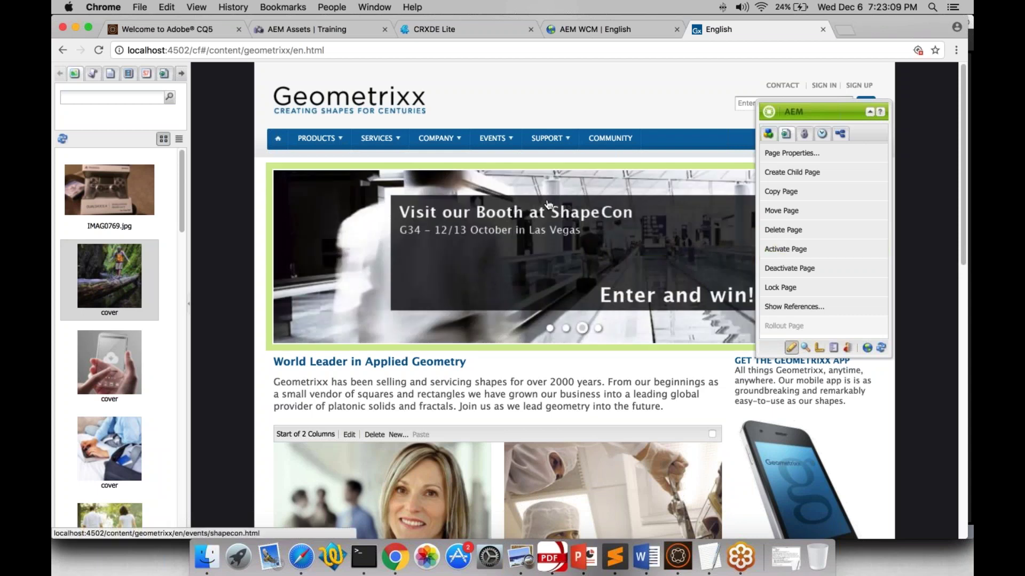
pyautogui.click(651, 560)
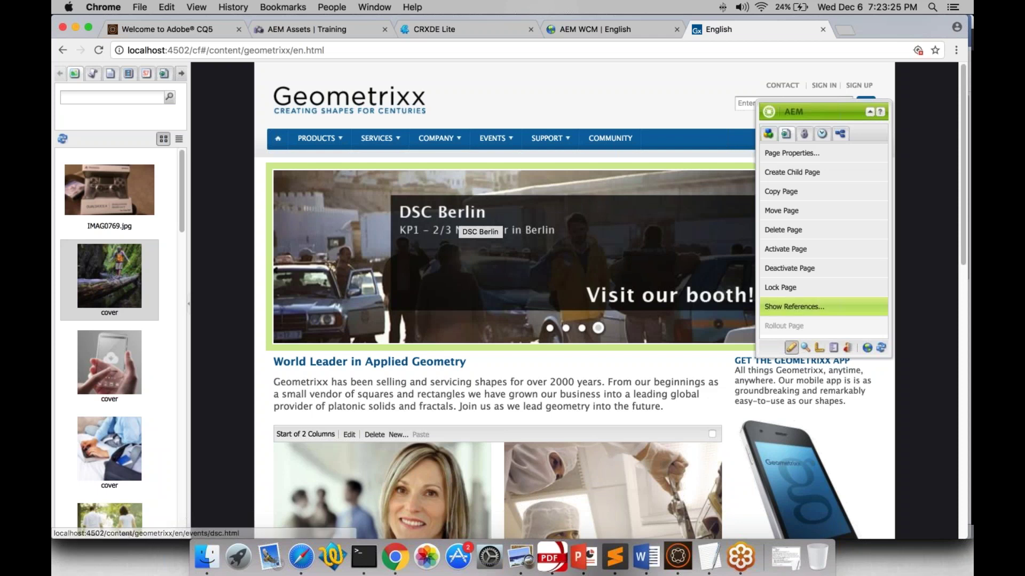
# Examine the audit log of /content/geometrixx/en for its modifications, dates and users, and close it.
pyautogui.click(803, 133)
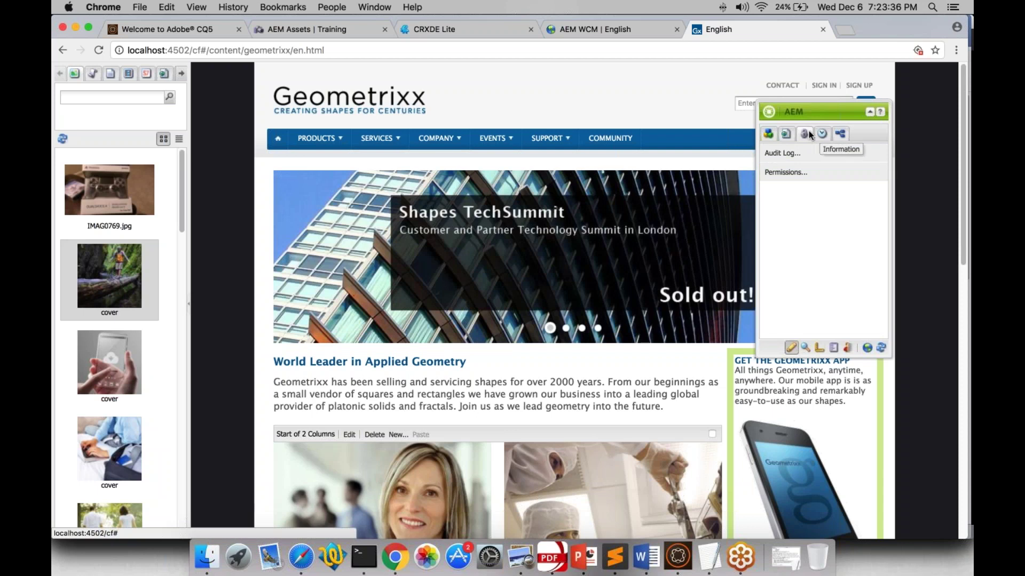
pyautogui.click(785, 172)
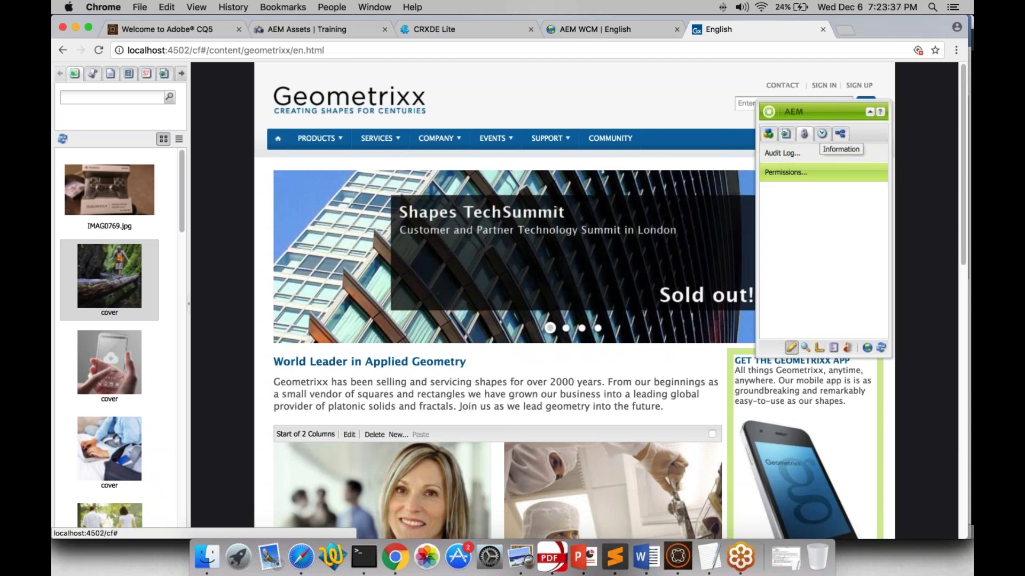
pyautogui.click(794, 155)
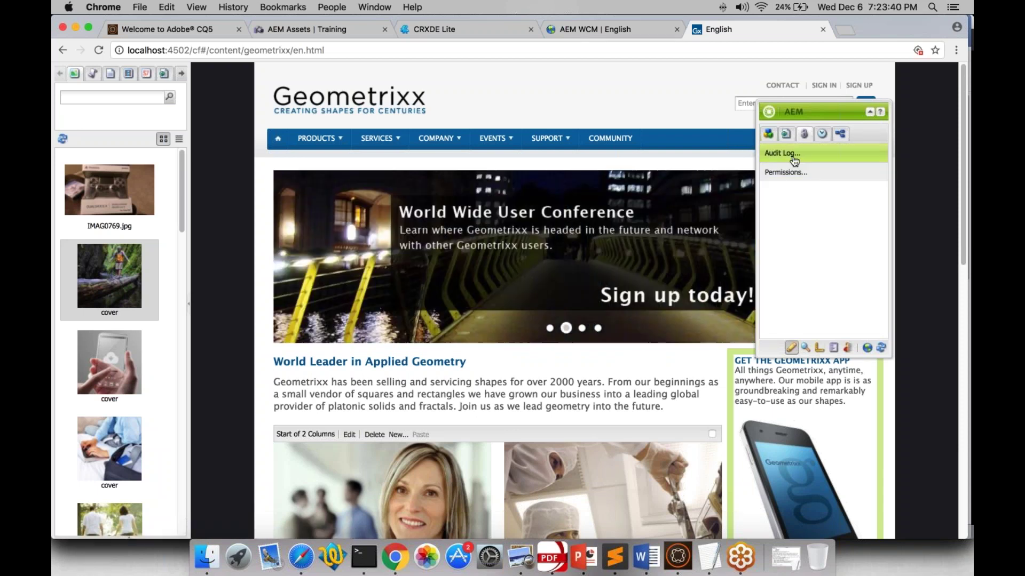
pyautogui.click(793, 159)
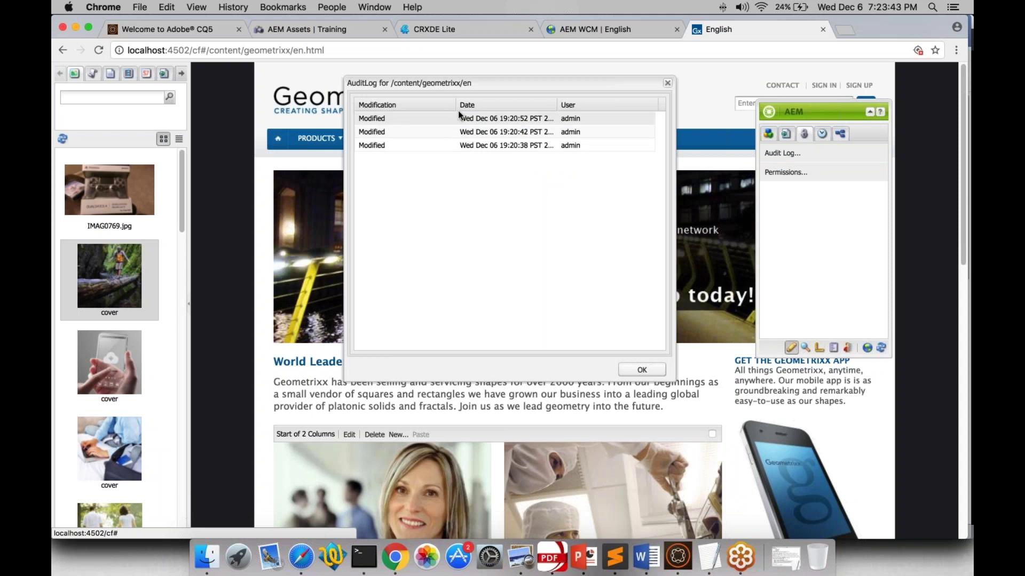
pyautogui.moveTo(496, 85); pyautogui.dragTo(492, 121)
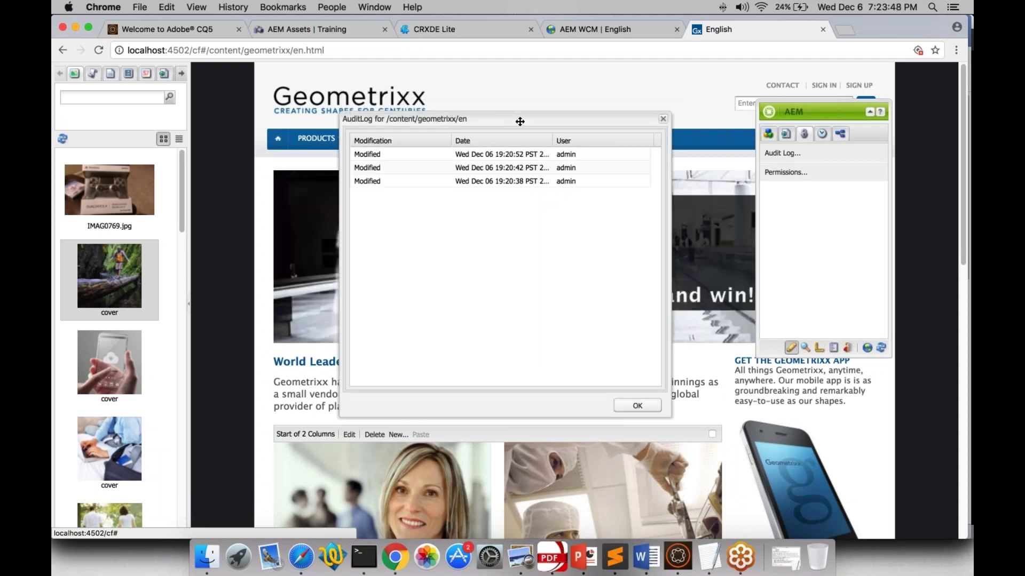
pyautogui.moveTo(520, 121); pyautogui.dragTo(544, 170)
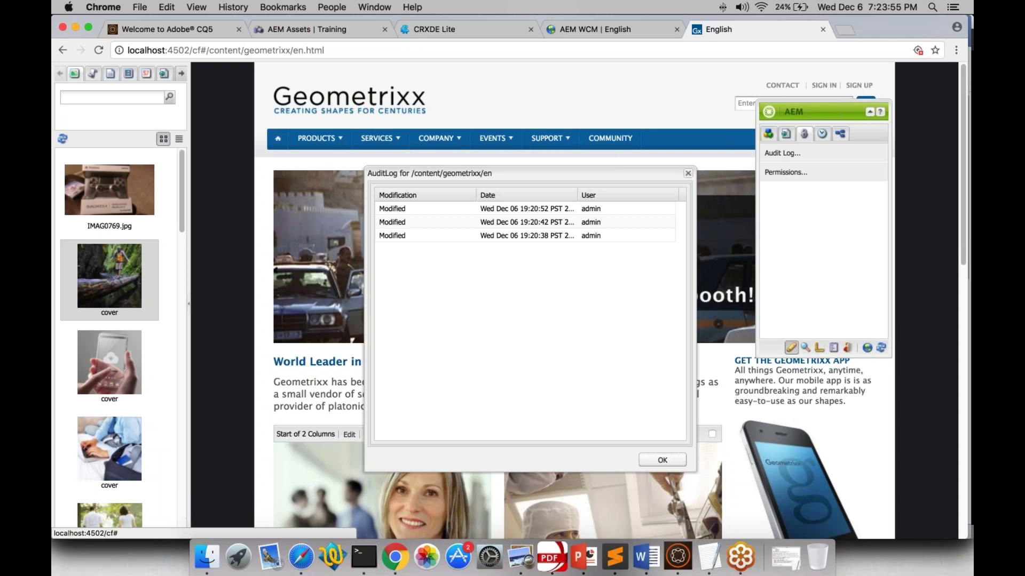
pyautogui.moveTo(526, 176); pyautogui.dragTo(485, 140)
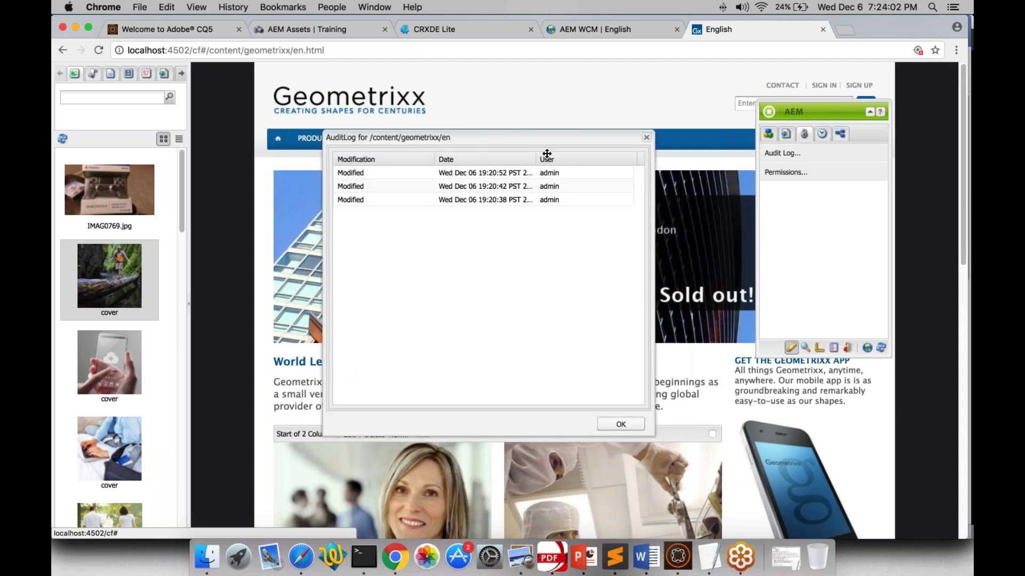
pyautogui.moveTo(456, 141); pyautogui.dragTo(473, 111)
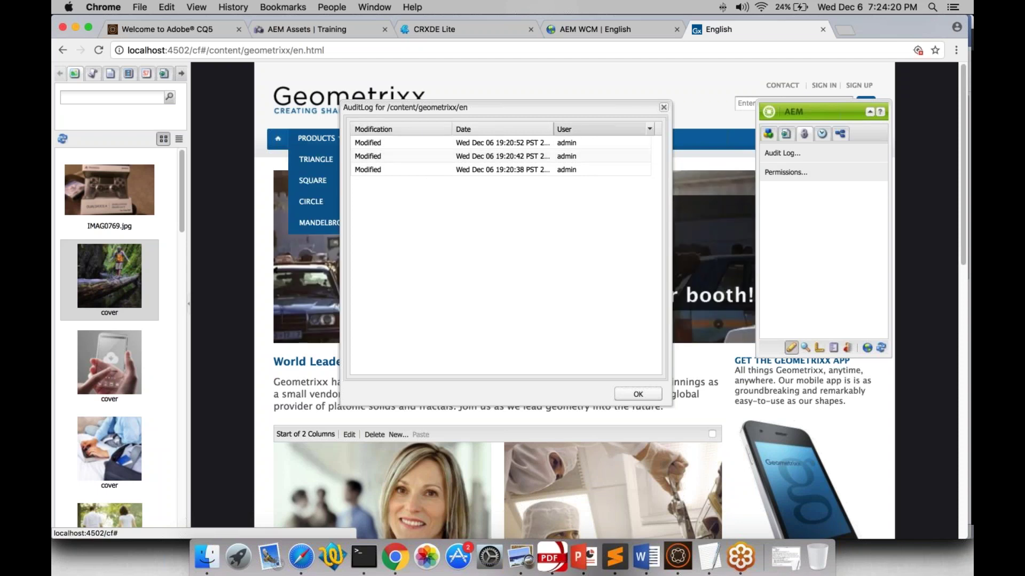
pyautogui.press('Escape')
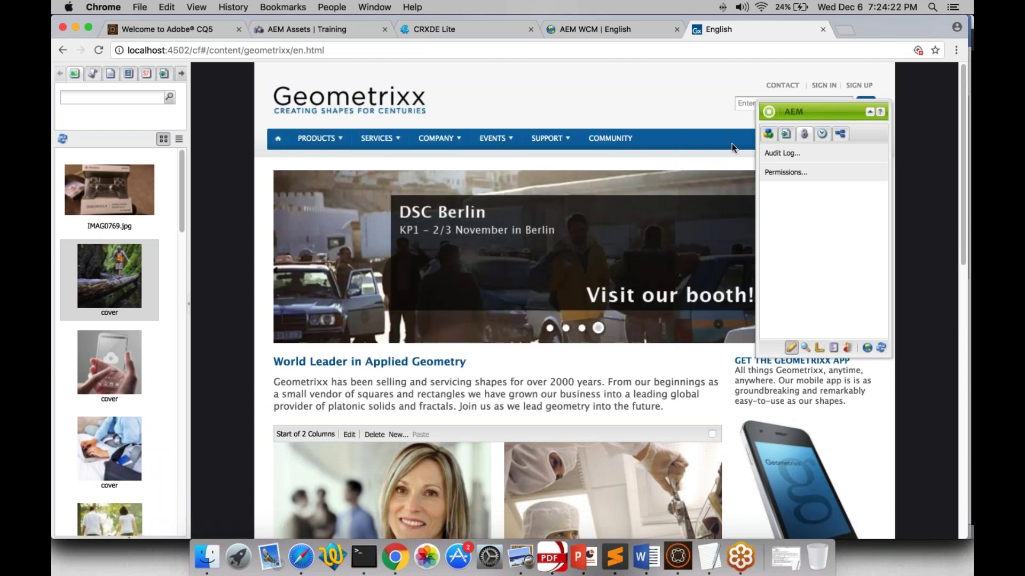
# Open the page's permissions for editing and search its users and groups for "admin".
pyautogui.click(785, 172)
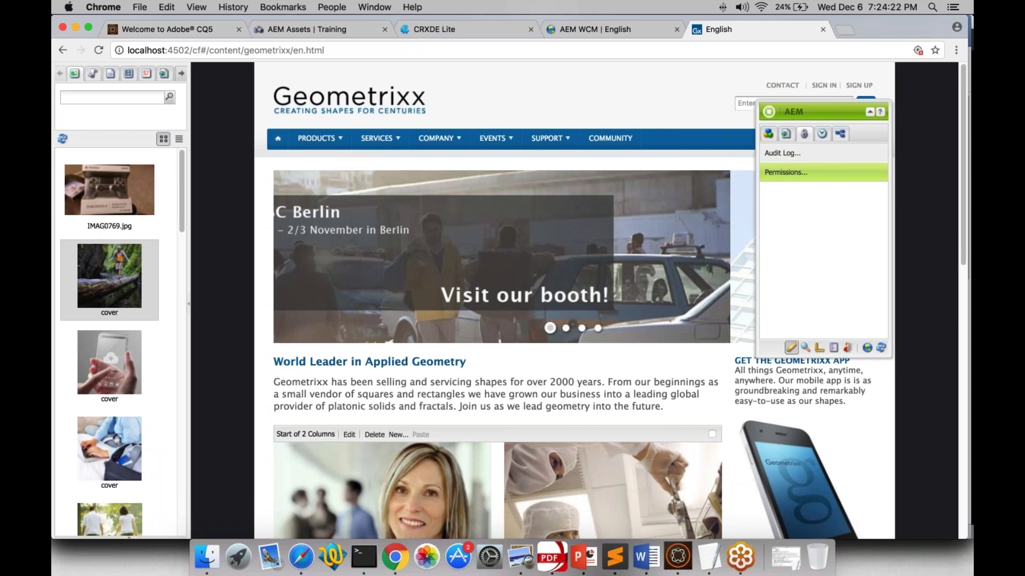
pyautogui.click(375, 104)
pyautogui.write('admin')
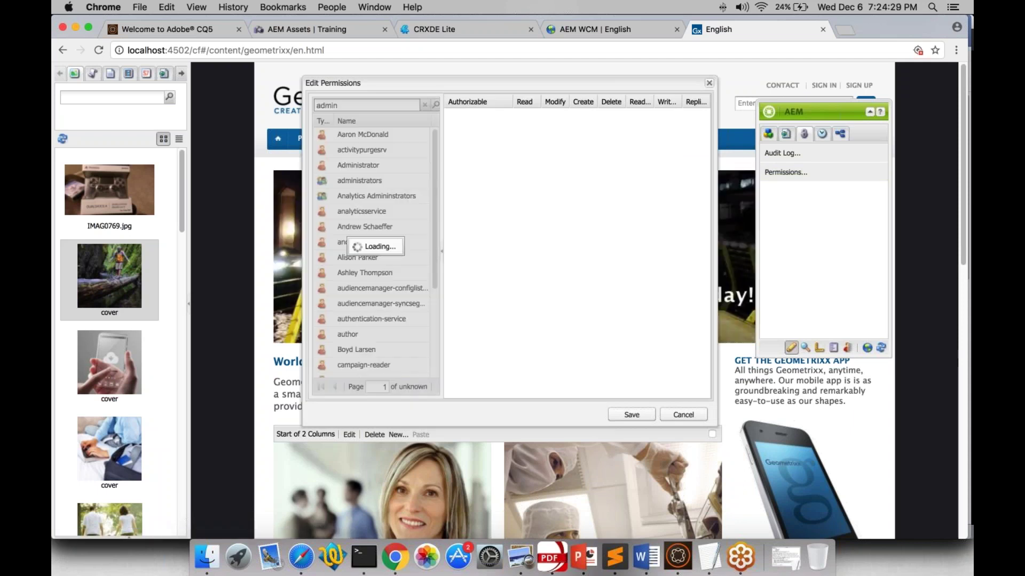
# Add the Administrator account to the page's permission entries, and search the users and groups for another user by first name.
pyautogui.click(364, 136)
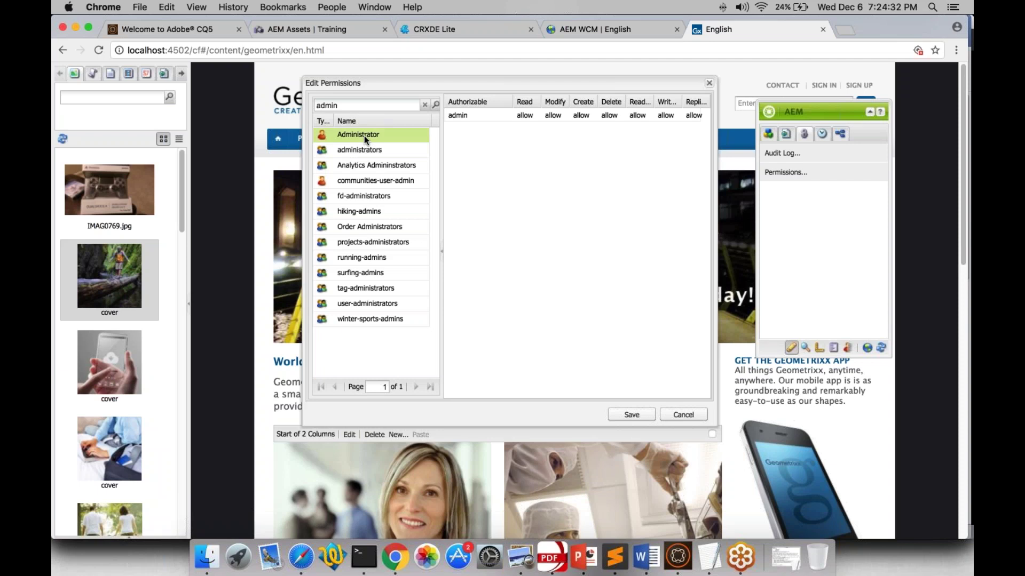
pyautogui.click(469, 117)
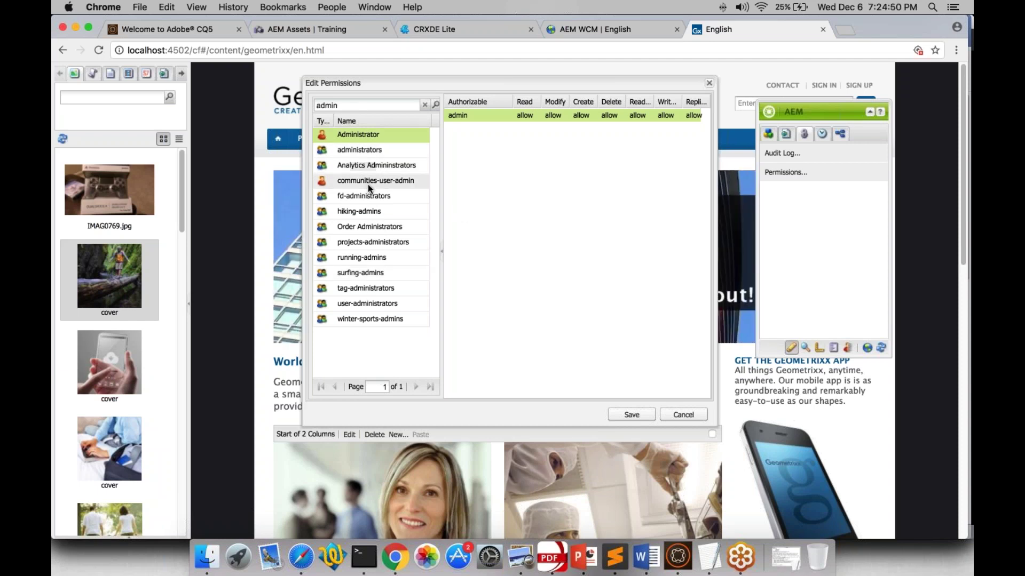
pyautogui.click(339, 105)
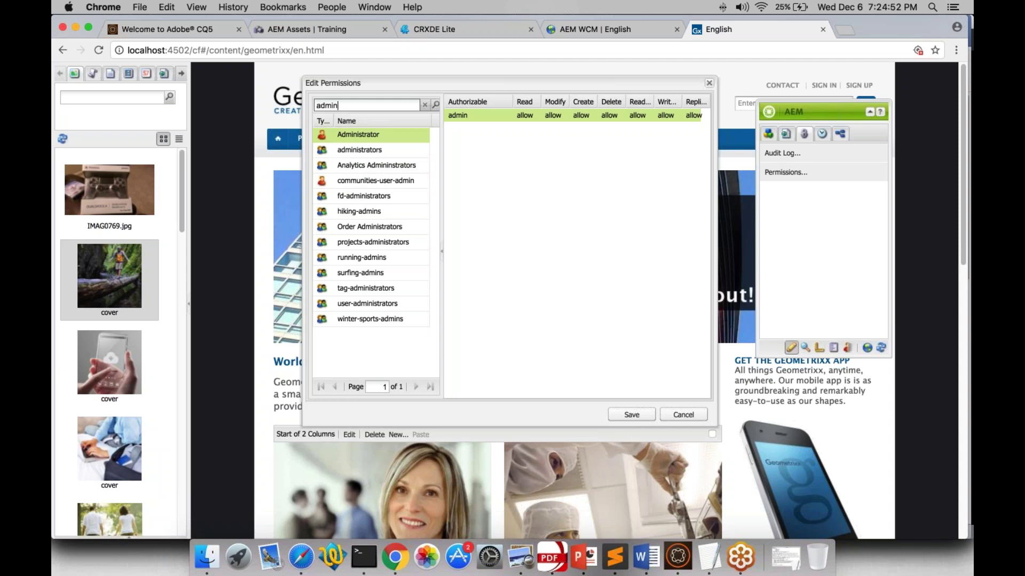
pyautogui.press('BackSpace')
pyautogui.press('BackSpace')
pyautogui.press('BackSpace')
pyautogui.press('BackSpace')
pyautogui.press('BackSpace')
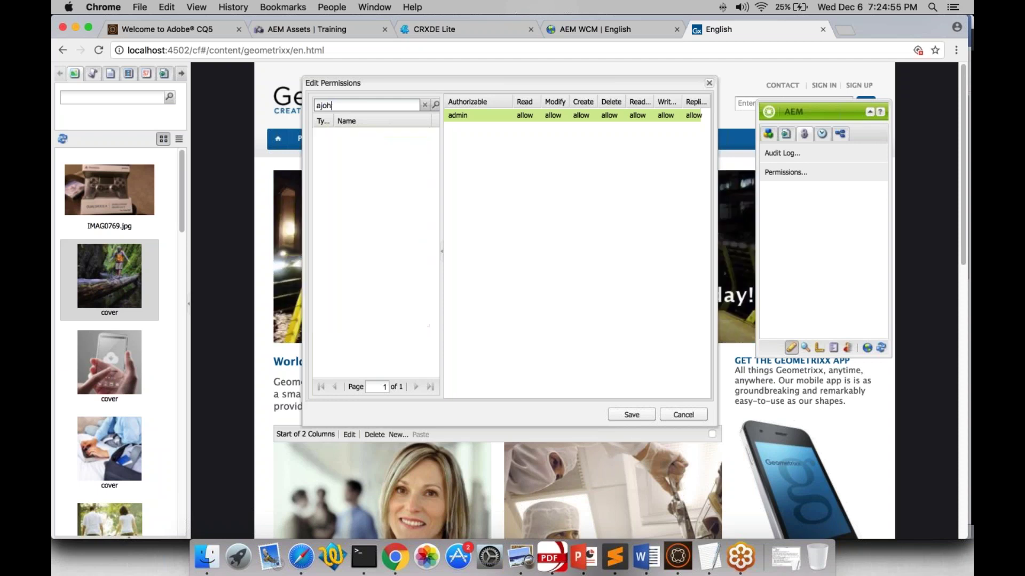
pyautogui.write('john')
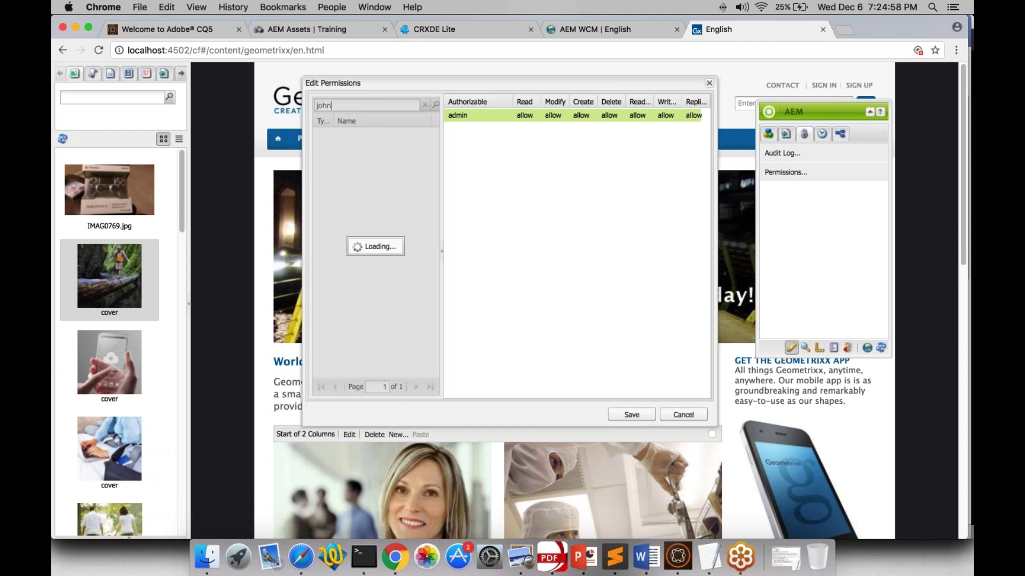
# Add the second matching user to the page's permission entries and edit that user's Read permission through its allow and deny options.
pyautogui.click(373, 149)
pyautogui.click(529, 129)
pyautogui.doubleClick(531, 129)
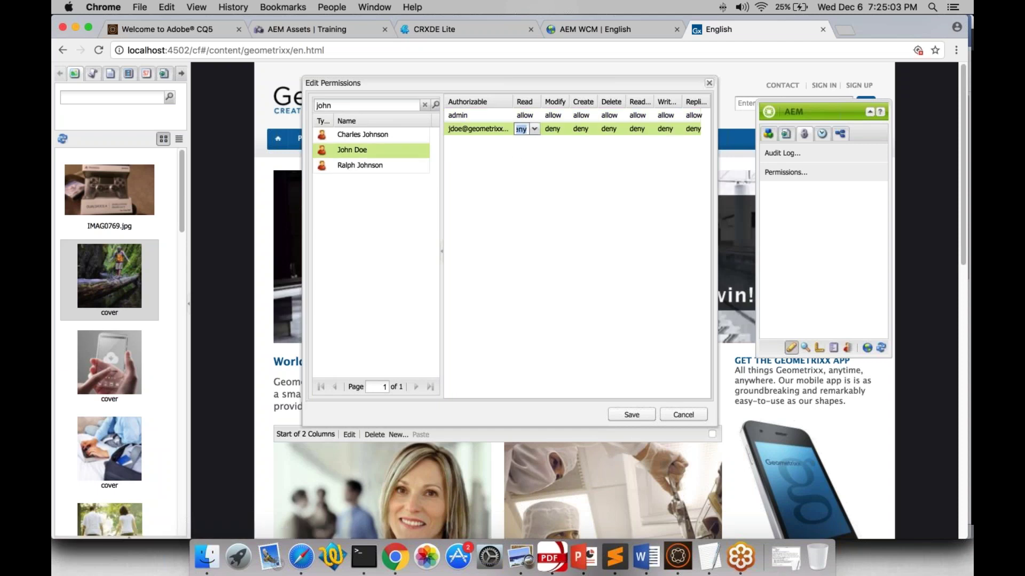
pyautogui.click(534, 129)
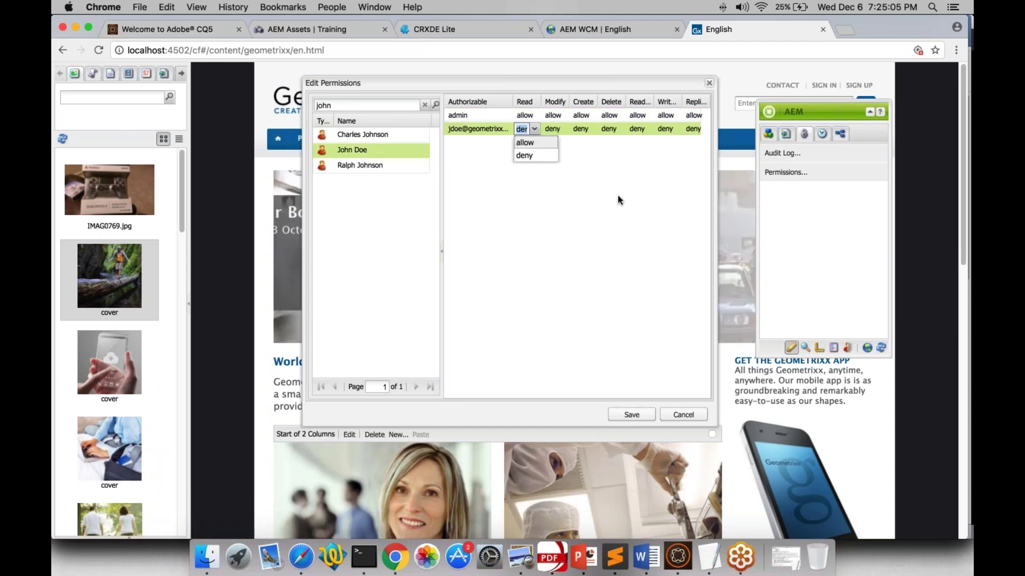
pyautogui.click(536, 149)
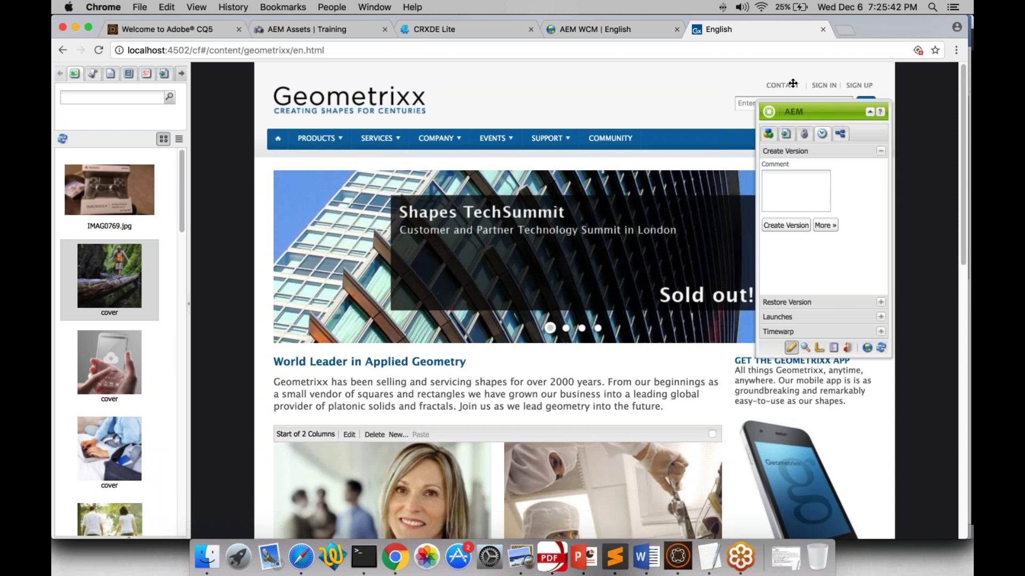
# Reposition the sidekick over the carousel's upper edge and look through the page content down to the hiker image.
pyautogui.moveTo(827, 114); pyautogui.dragTo(784, 78)
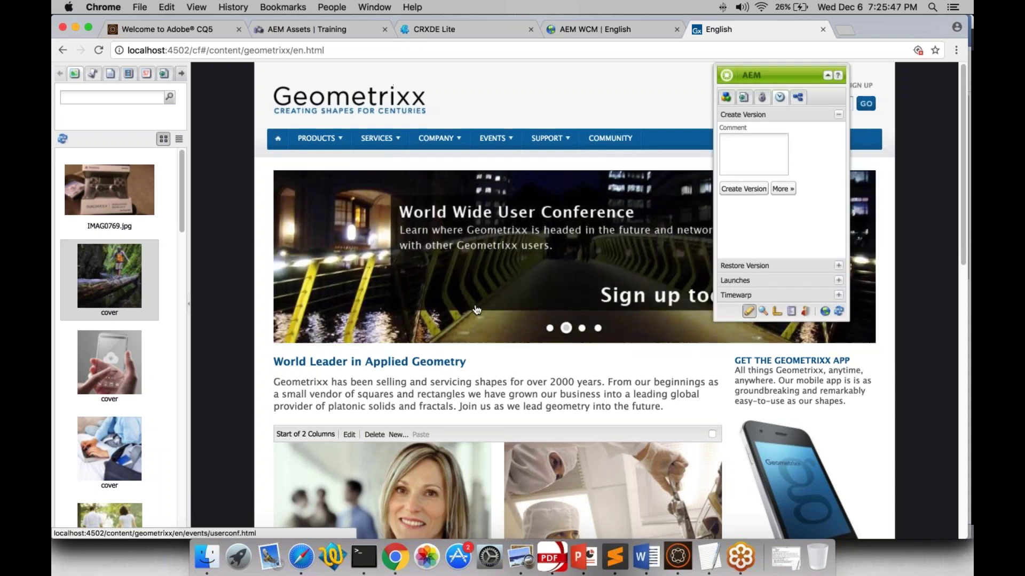
pyautogui.scroll(-10, 476, 310)
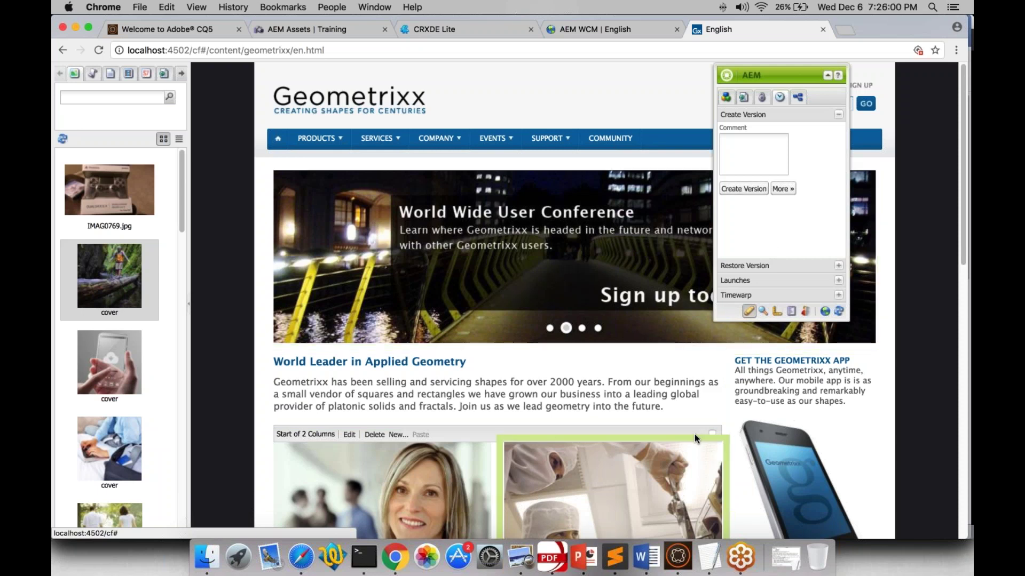
pyautogui.scroll(-1, 693, 434)
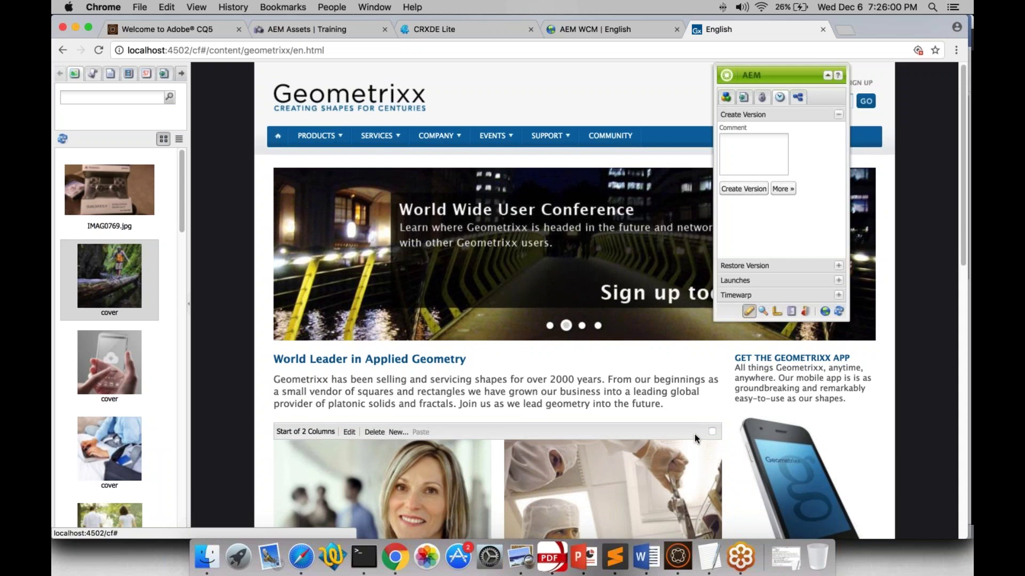
pyautogui.scroll(-6, 693, 433)
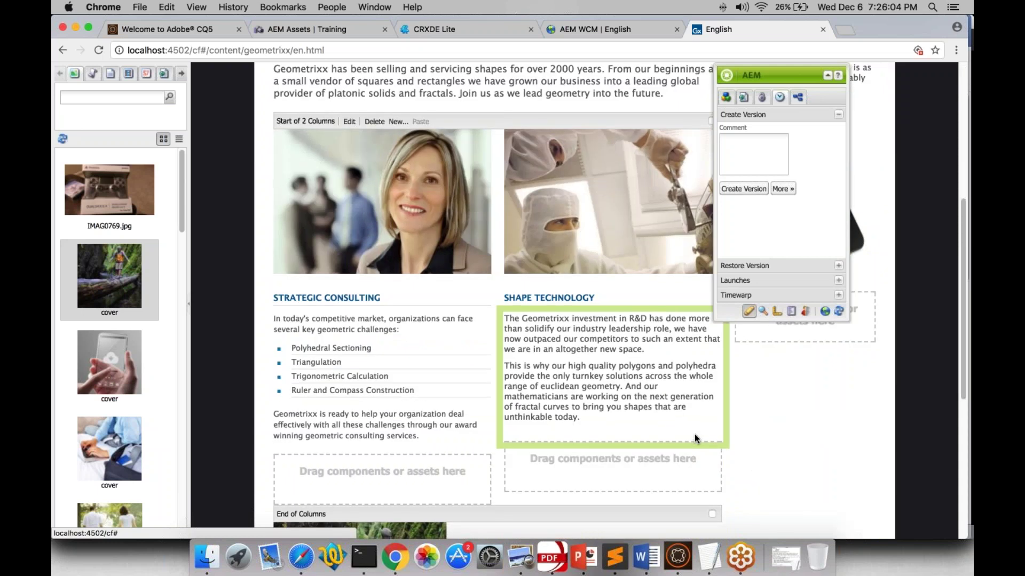
pyautogui.scroll(-3, 694, 434)
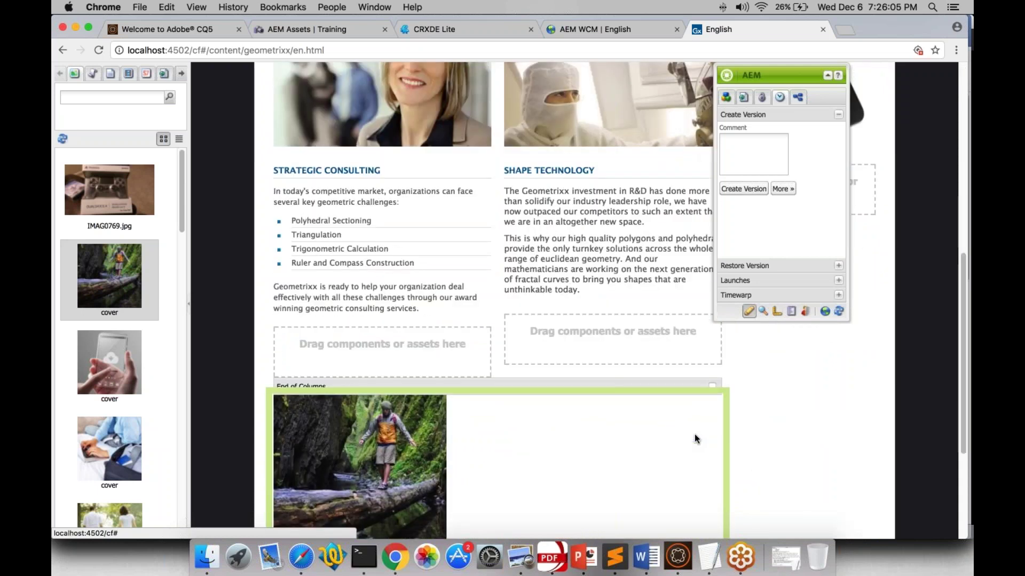
pyautogui.scroll(8, 694, 435)
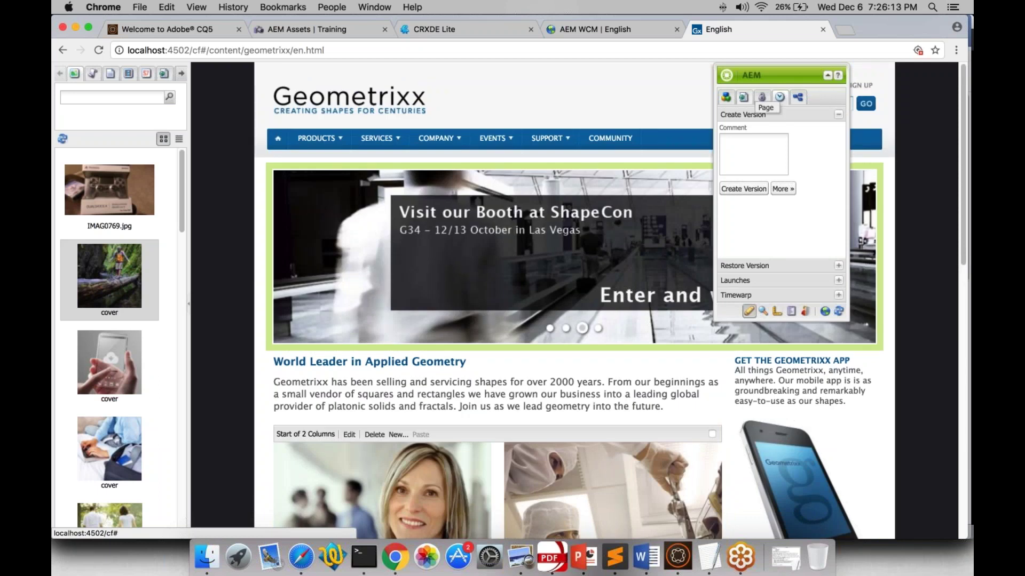
# Create a version of the English page from the sidekick's versioning options, with no comment.
pyautogui.click(743, 97)
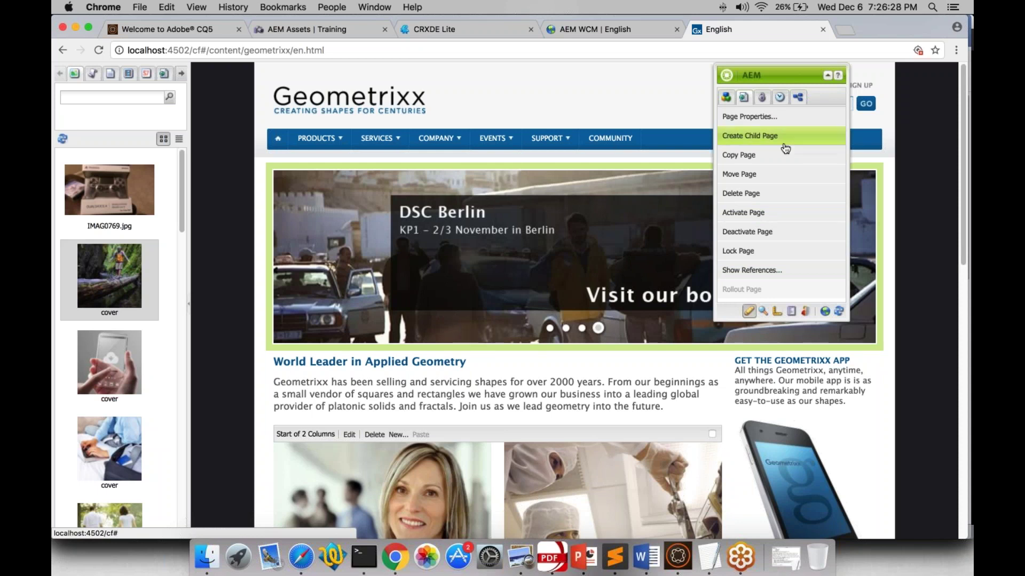
pyautogui.click(780, 98)
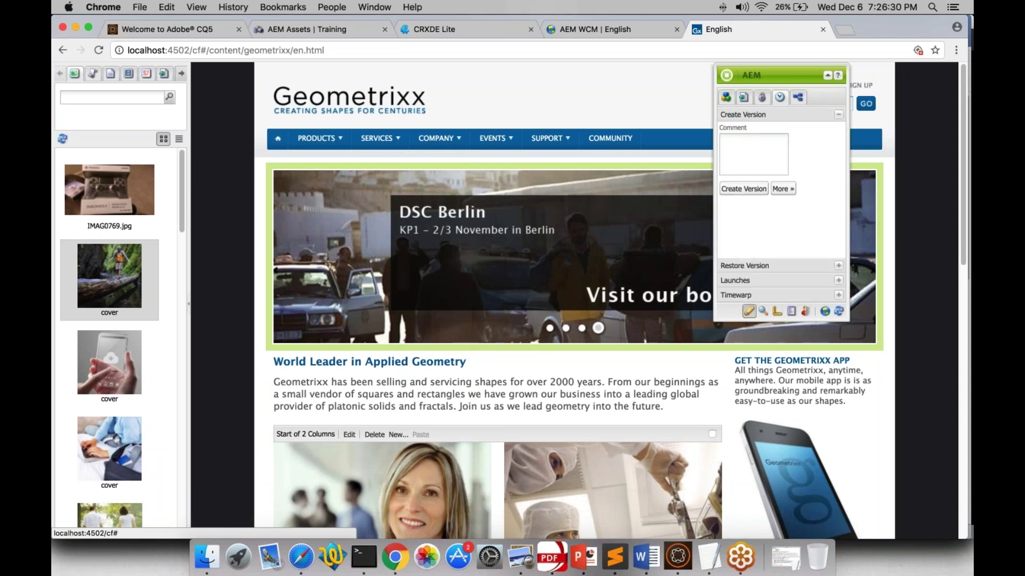
pyautogui.click(758, 263)
pyautogui.click(743, 115)
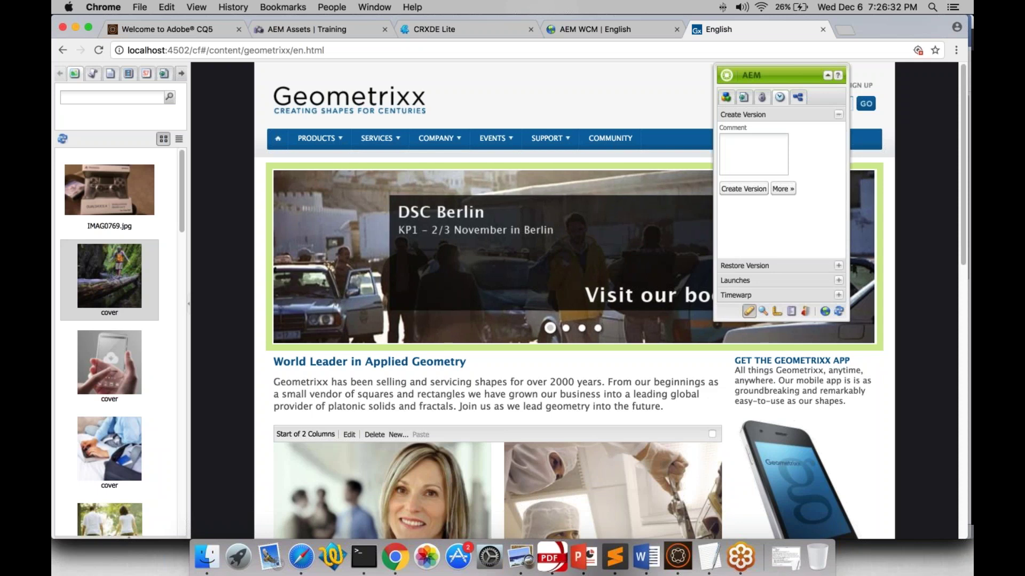
pyautogui.scroll(-2, 574, 299)
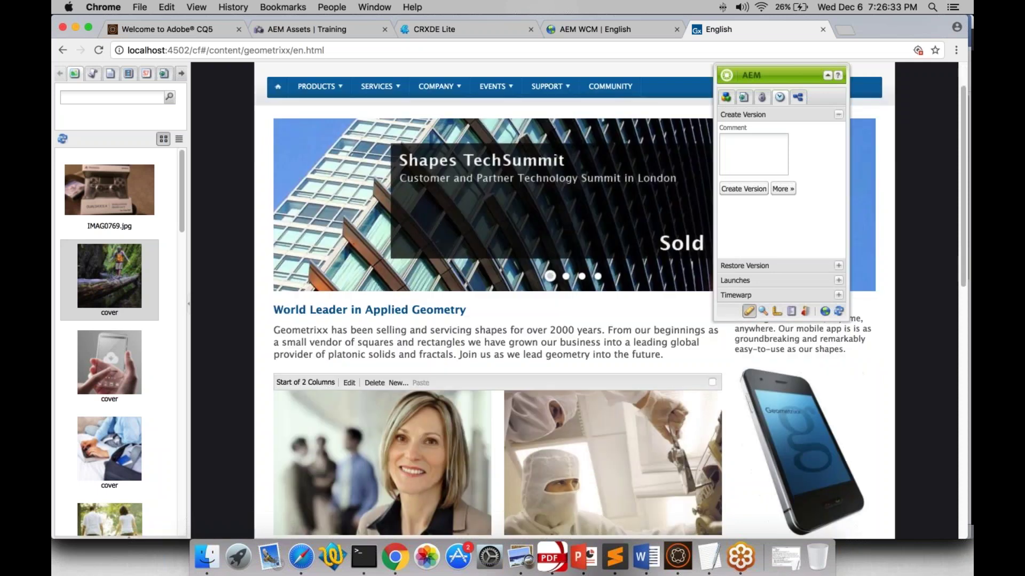
pyautogui.scroll(-5, 574, 299)
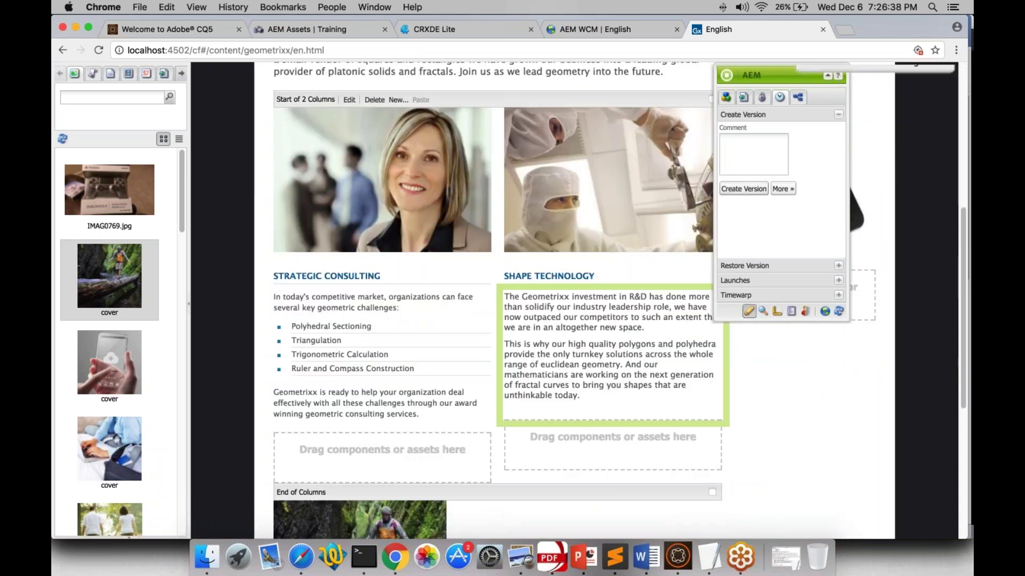
pyautogui.moveTo(839, 79); pyautogui.dragTo(885, 80)
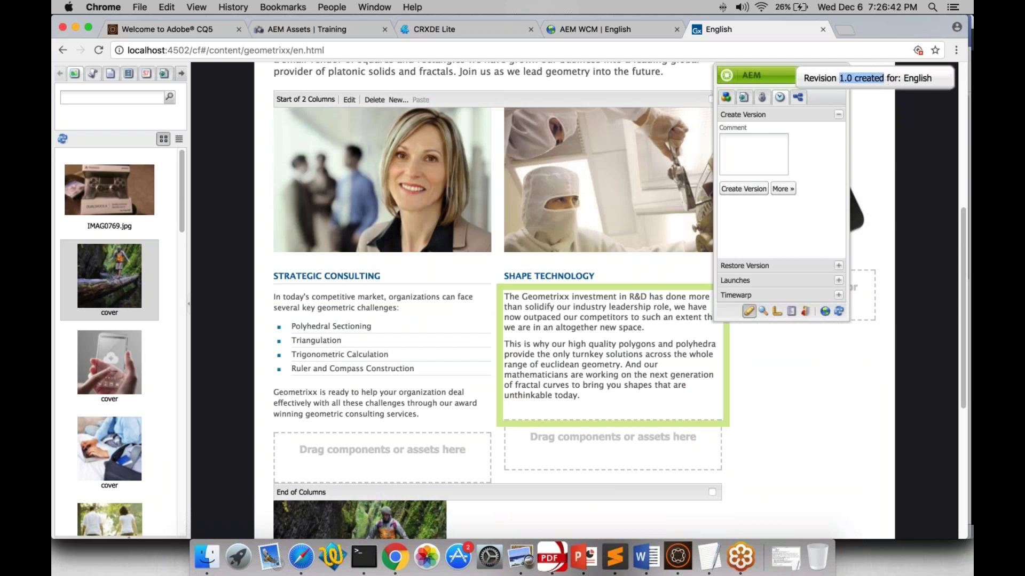
# Add a Text component from the General group to the empty drop area below the hiker image.
pyautogui.scroll(-1, 497, 299)
pyautogui.scroll(-10, 496, 299)
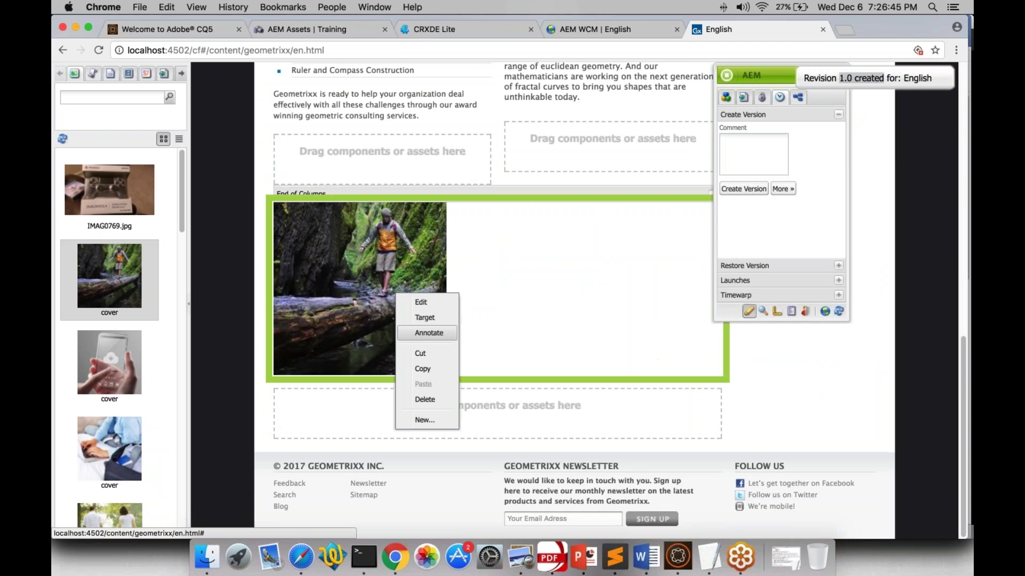
pyautogui.click(726, 97)
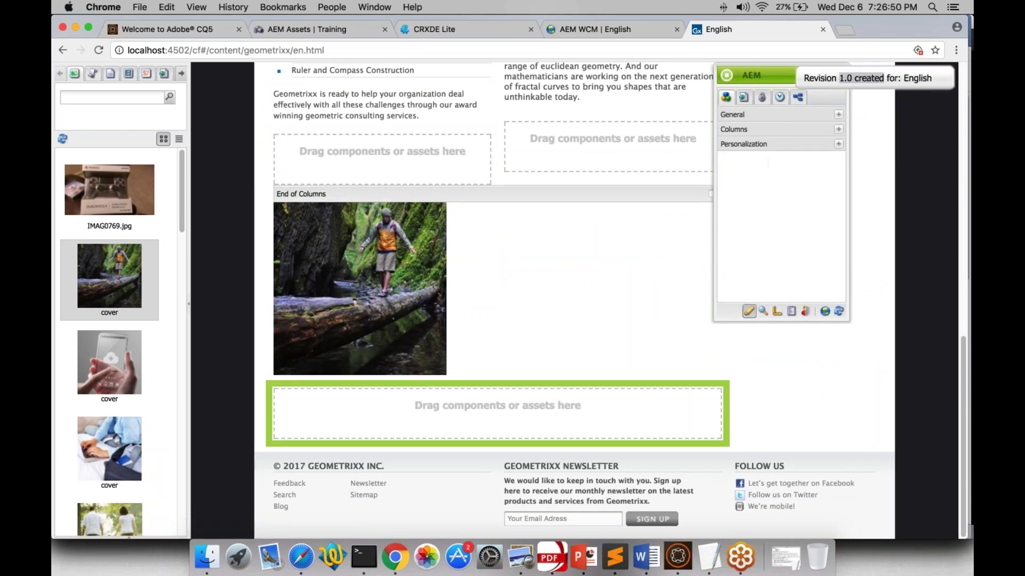
pyautogui.click(747, 115)
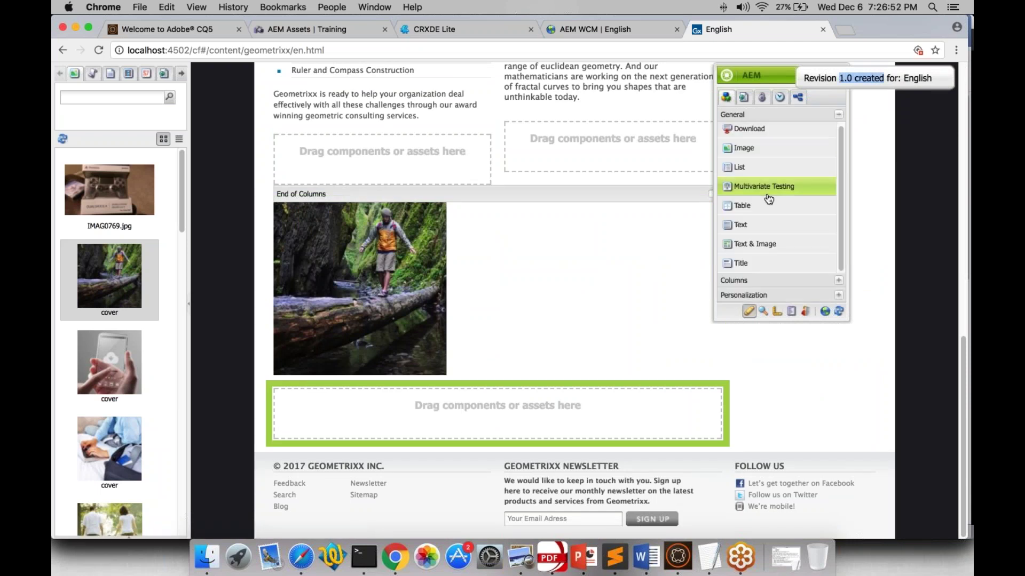
pyautogui.moveTo(768, 229); pyautogui.dragTo(359, 398)
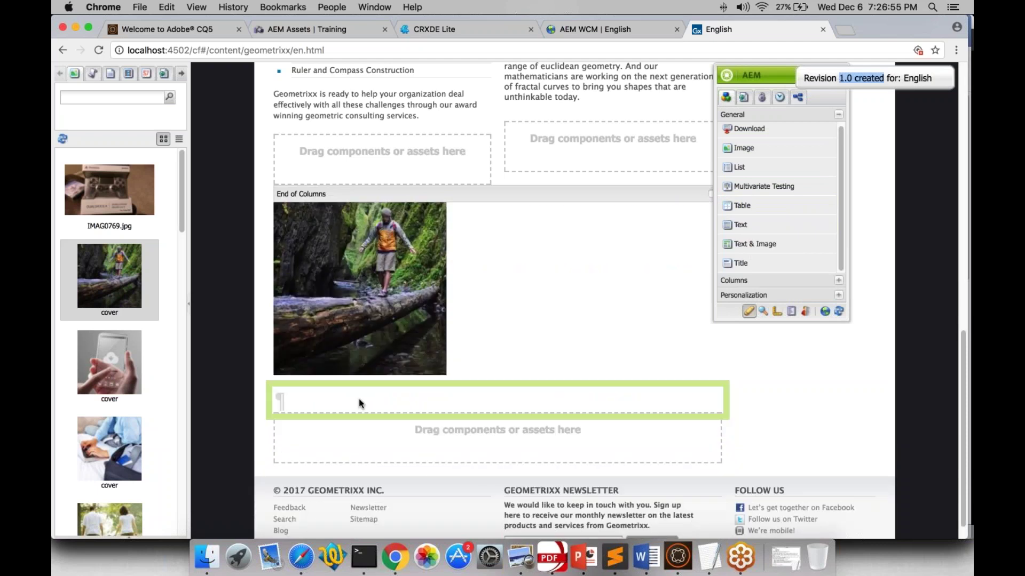
# Edit the new Text component below the hiker image so it contains "text", and save it.
pyautogui.rightClick(358, 398)
pyautogui.click(380, 407)
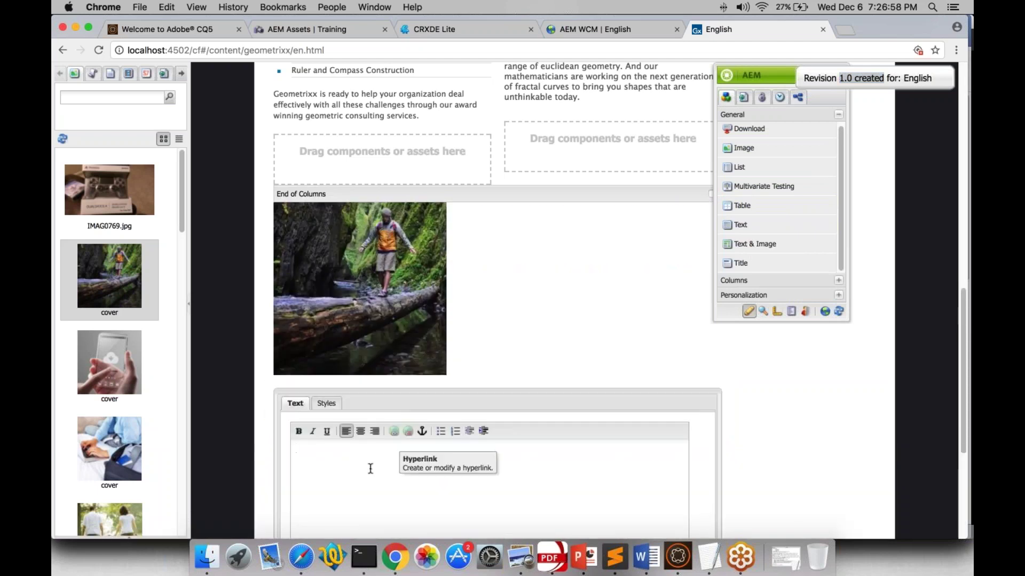
pyautogui.write('text')
pyautogui.scroll(-3, 496, 299)
pyautogui.scroll(-1, 496, 299)
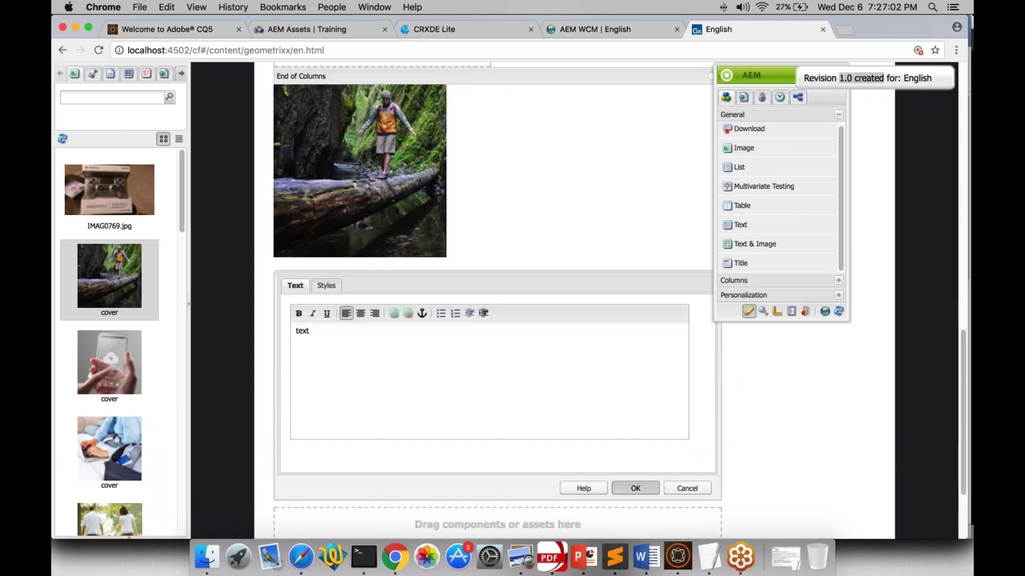
pyautogui.click(635, 488)
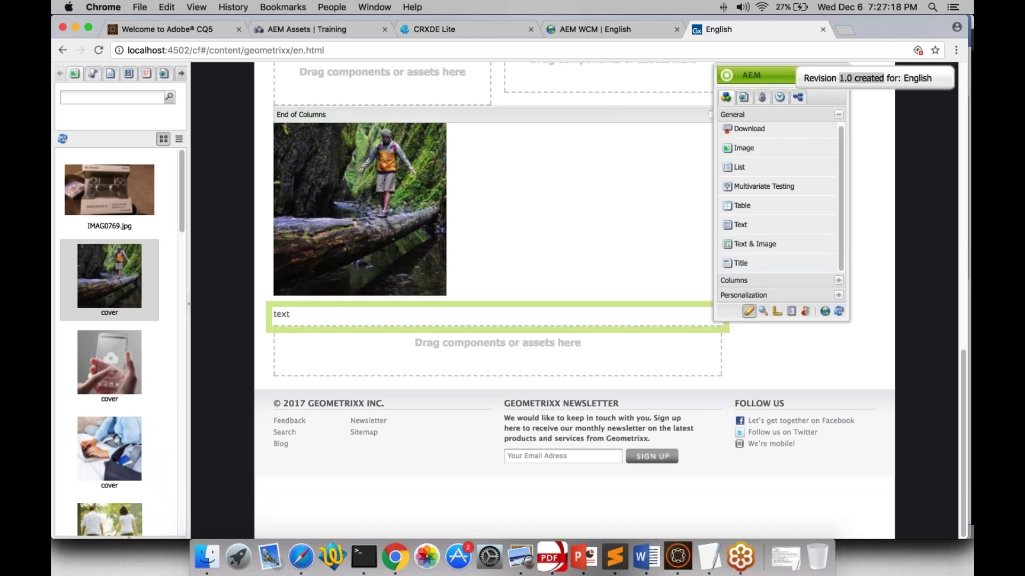
# Open the English page's list of restorable versions in the sidekick to restore version 1.0.
pyautogui.click(745, 97)
pyautogui.click(761, 97)
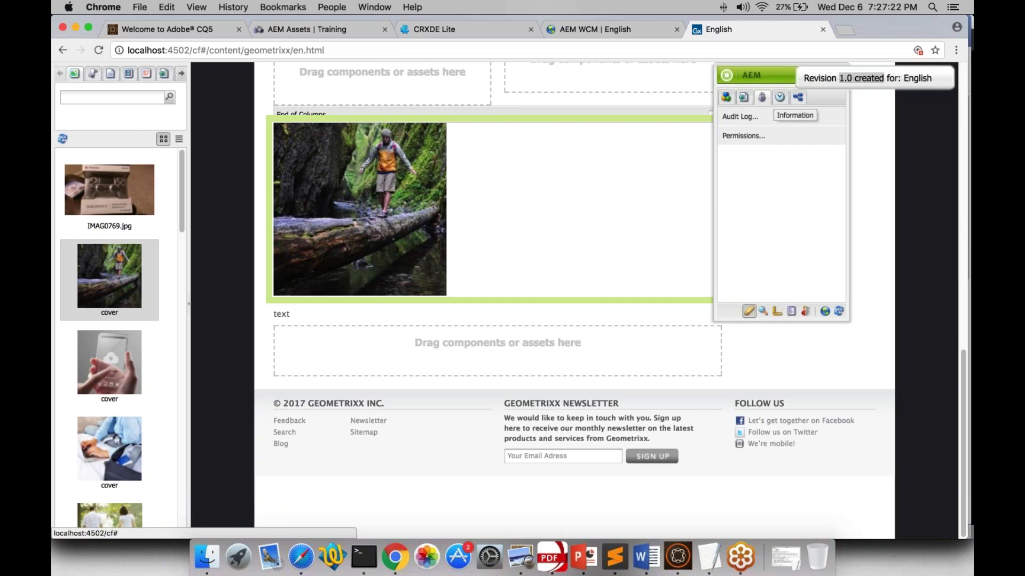
pyautogui.click(780, 97)
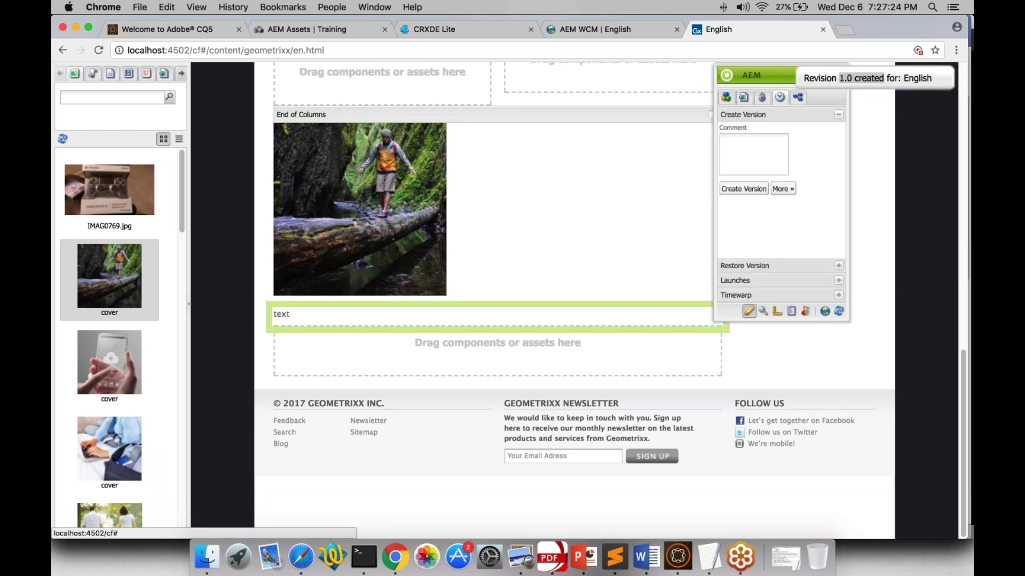
pyautogui.click(763, 266)
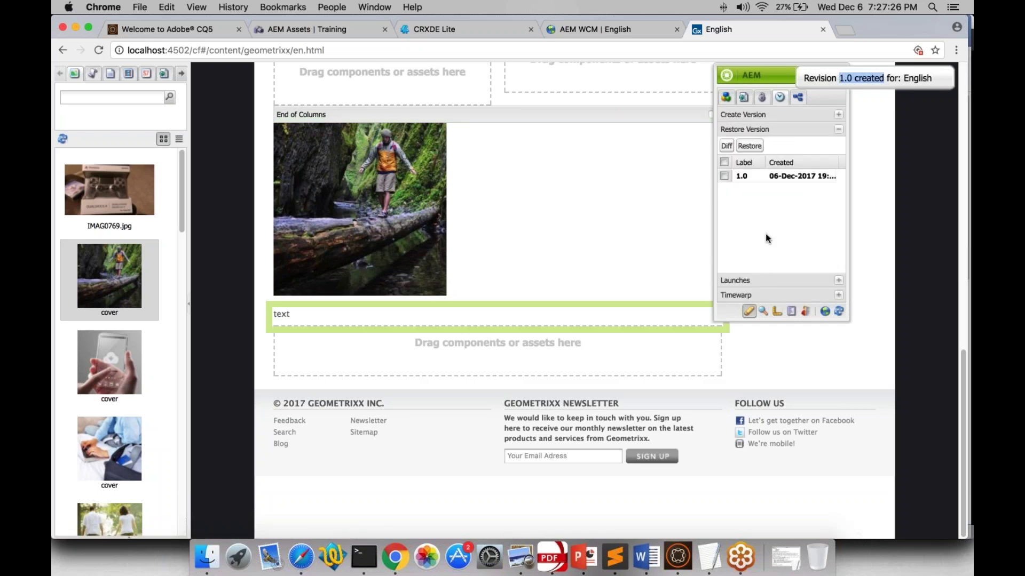
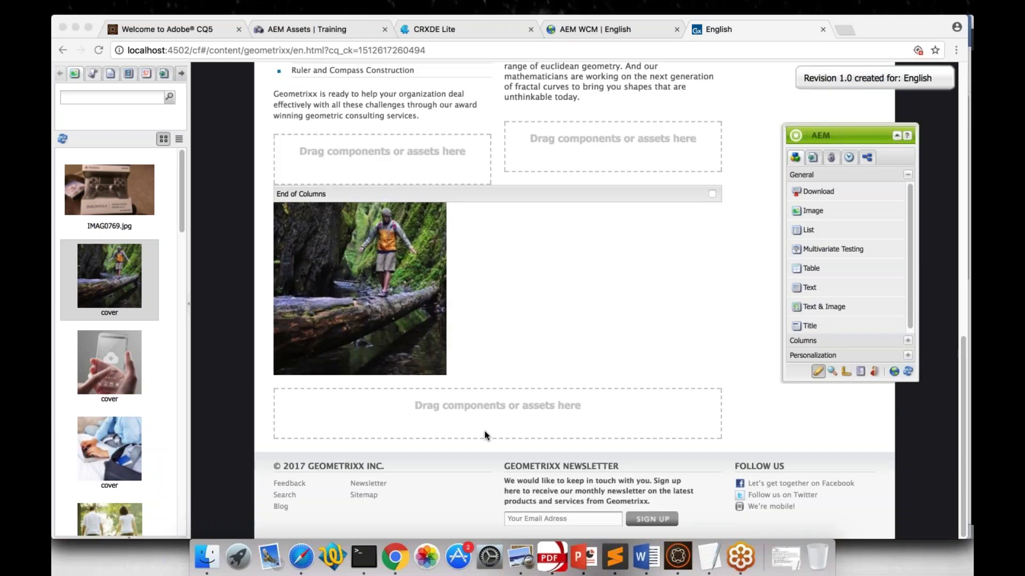
# Show the sidekick's audit log and permissions options, return to the page header, and reposition the sidekick over the carousel's edge.
pyautogui.click(828, 157)
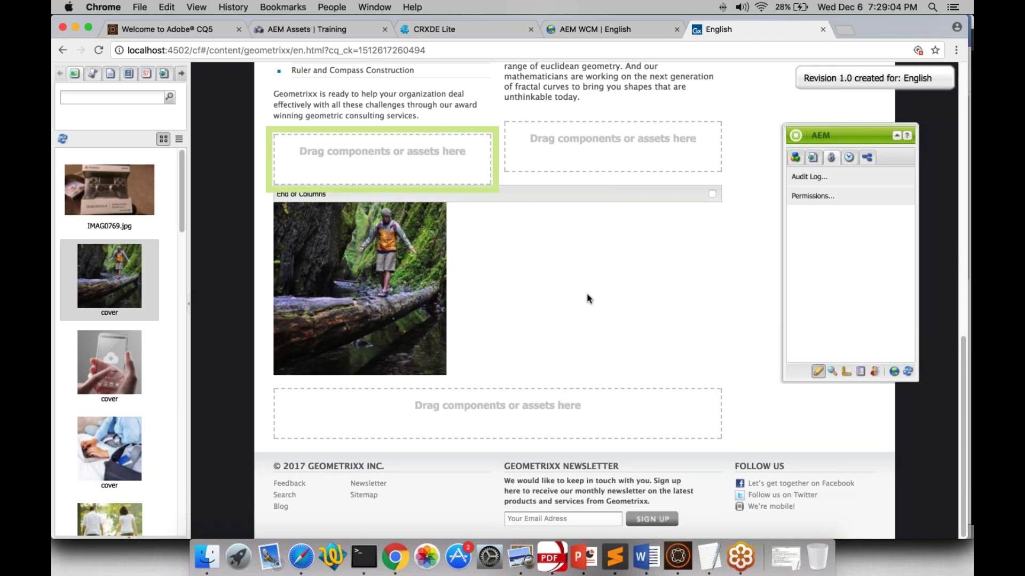
pyautogui.scroll(1, 611, 299)
pyautogui.scroll(10, 610, 298)
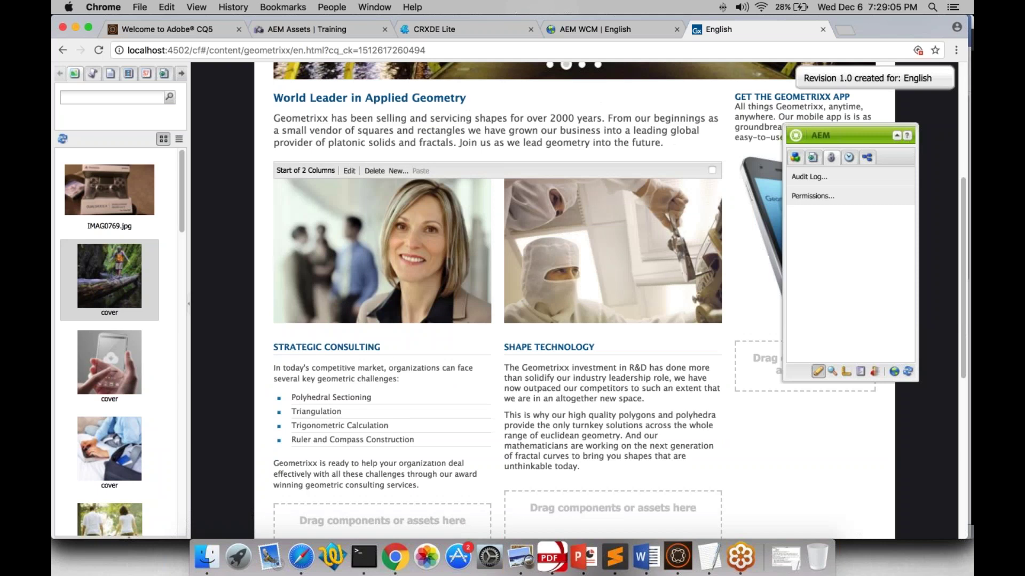
pyautogui.scroll(7, 611, 299)
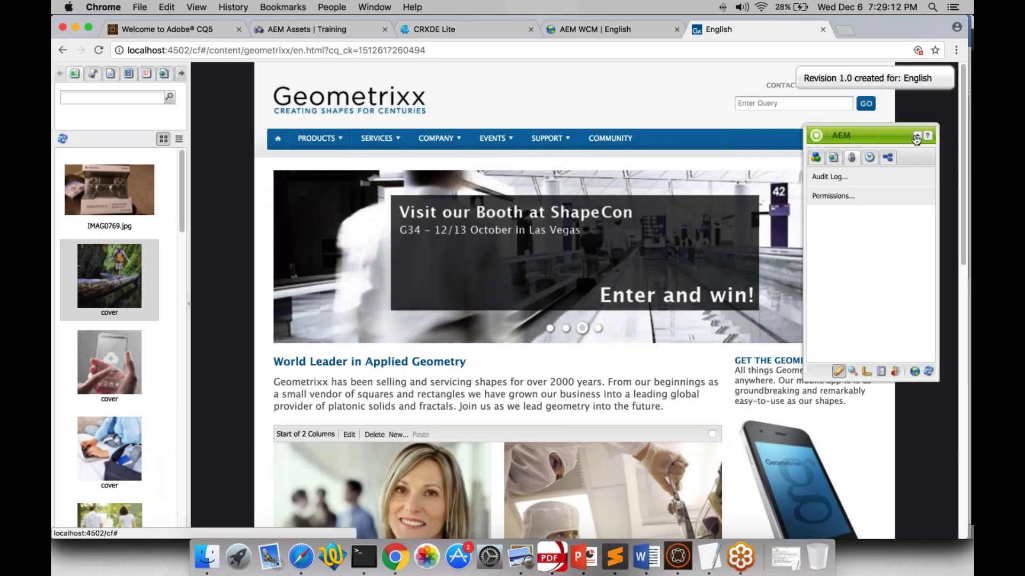
pyautogui.moveTo(740, 196); pyautogui.dragTo(888, 100)
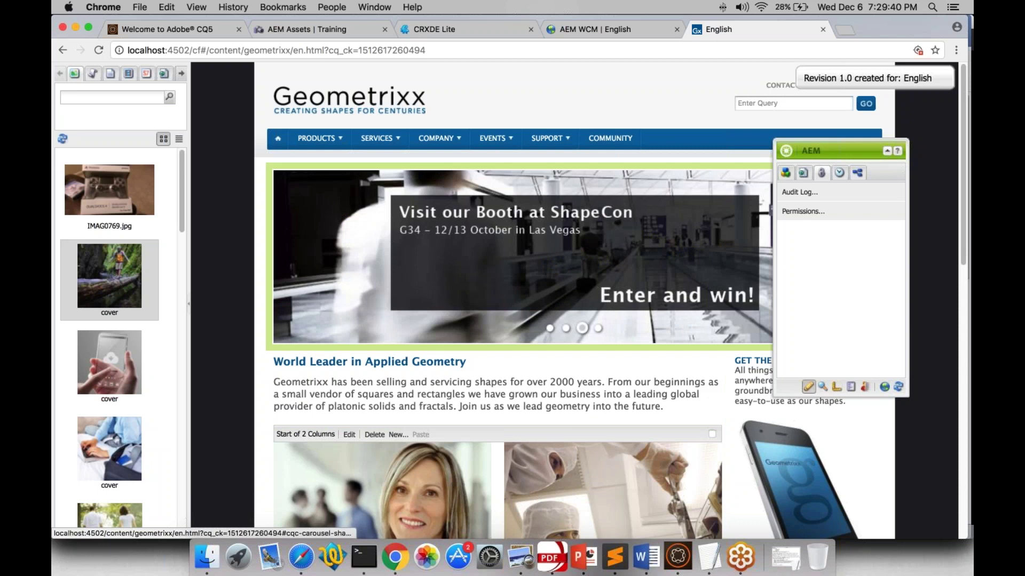
# Switch the English page to preview mode.
pyautogui.scroll(-1, 574, 299)
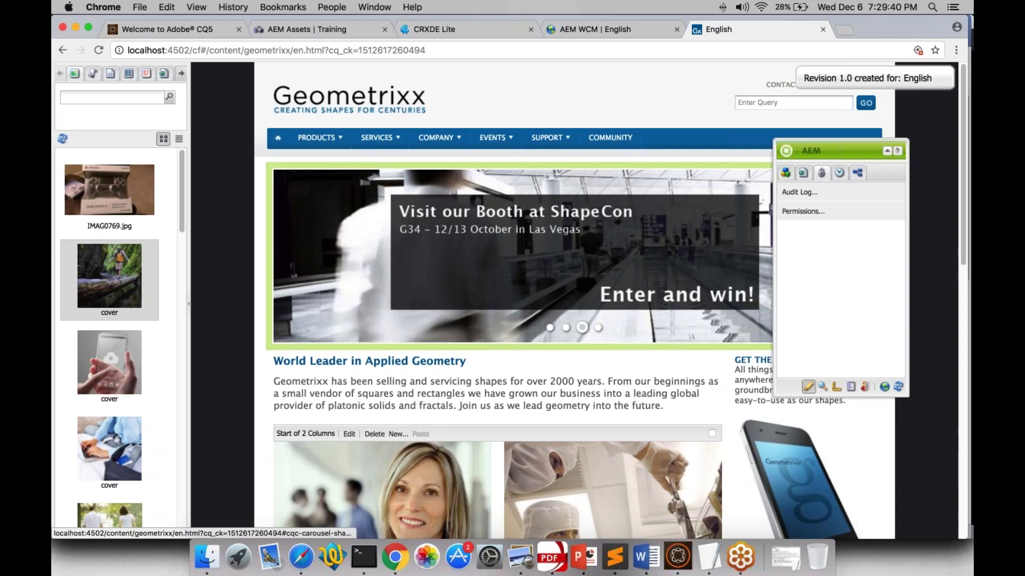
pyautogui.scroll(-3, 534, 256)
pyautogui.scroll(3, 694, 347)
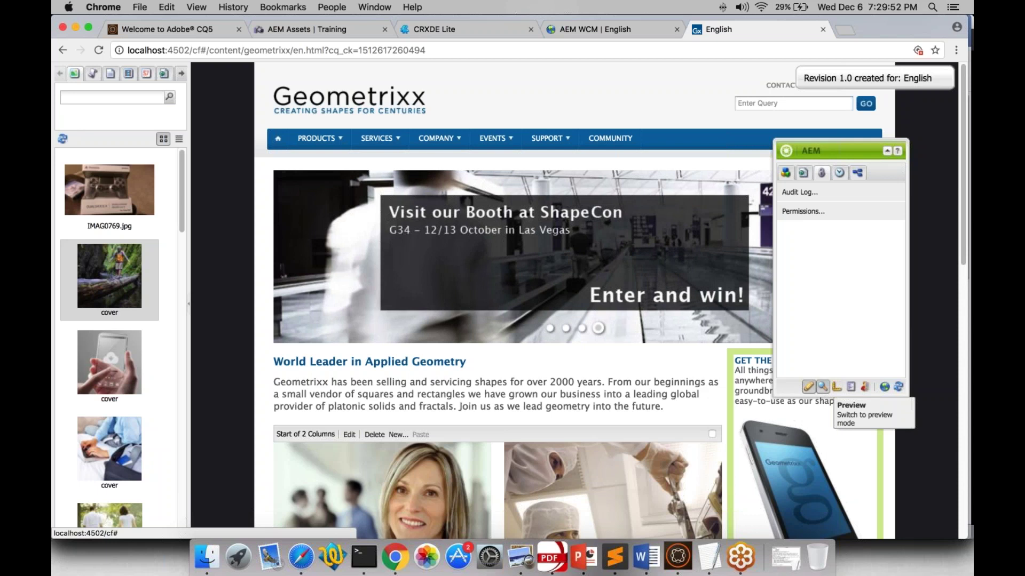
pyautogui.click(822, 387)
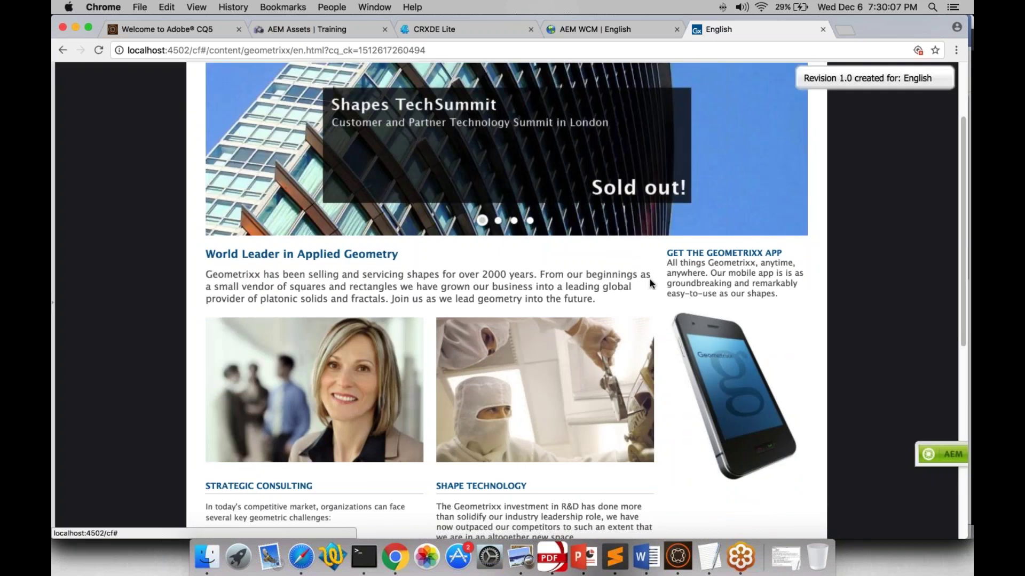
pyautogui.scroll(-1, 649, 280)
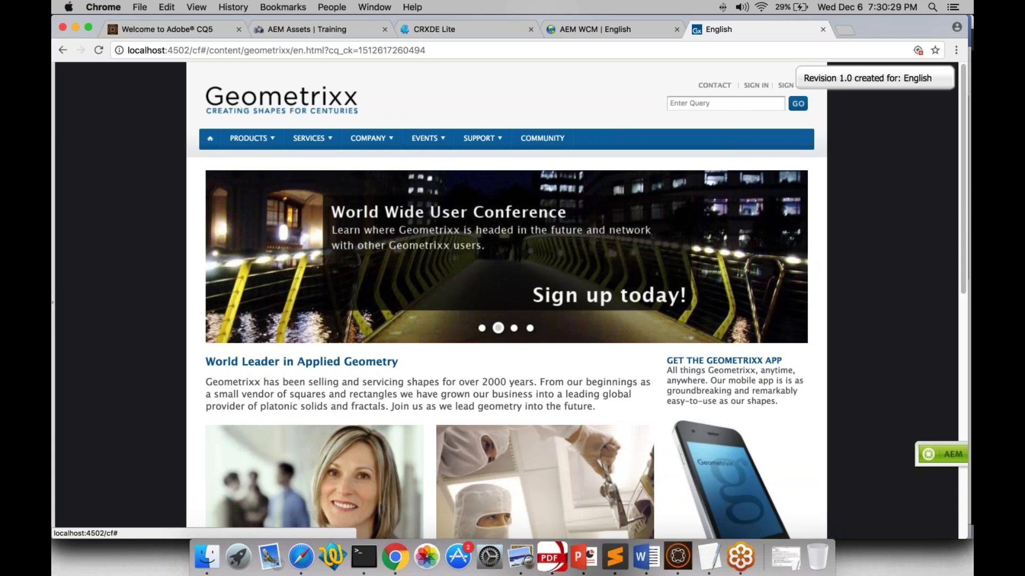
# Check the context menus over the carousel and page background in preview mode, and view the page down to the footer.
pyautogui.moveTo(295, 140)
pyautogui.rightClick(440, 286)
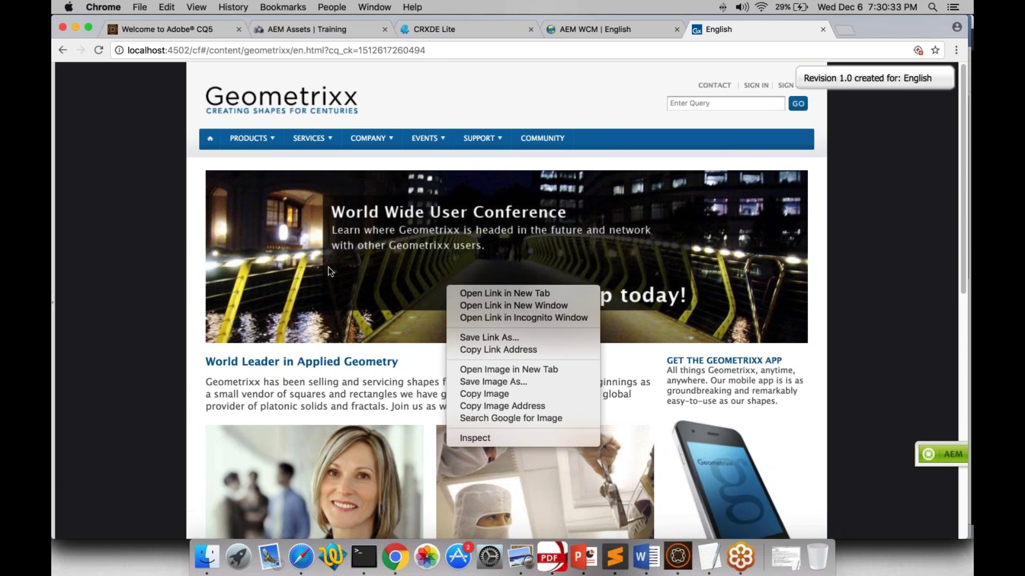
pyautogui.rightClick(329, 267)
pyautogui.rightClick(168, 248)
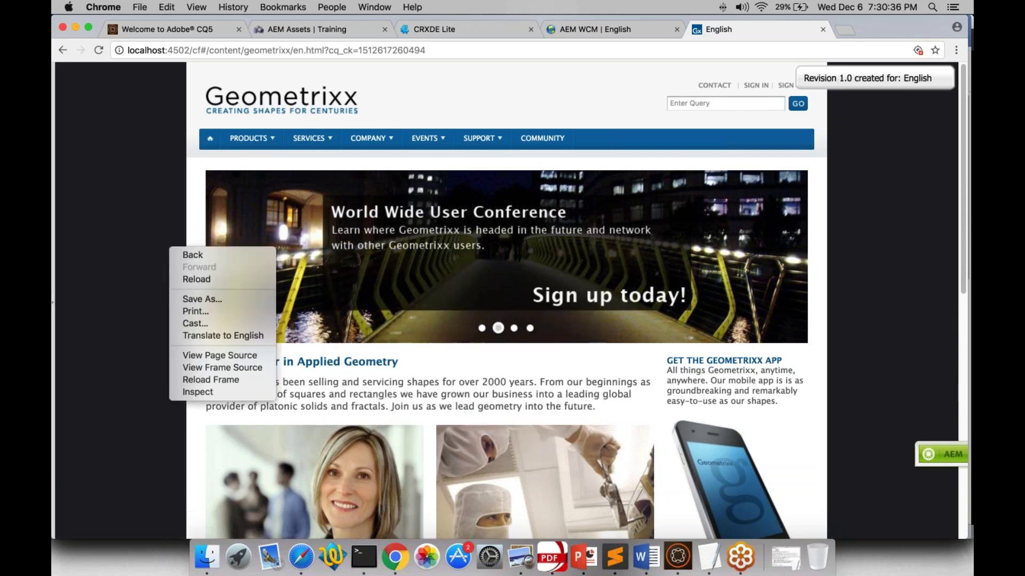
pyautogui.click(154, 191)
pyautogui.scroll(-1, 562, 478)
pyautogui.scroll(-10, 562, 478)
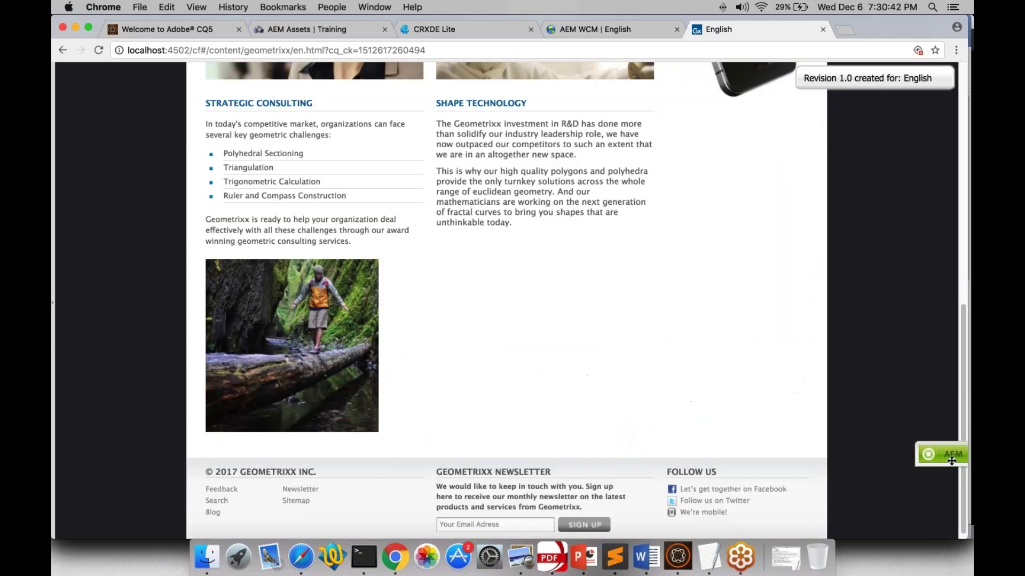
# Reposition the sidekick over the page content, show the page in design mode, and return it to edit mode.
pyautogui.moveTo(950, 459); pyautogui.dragTo(763, 215)
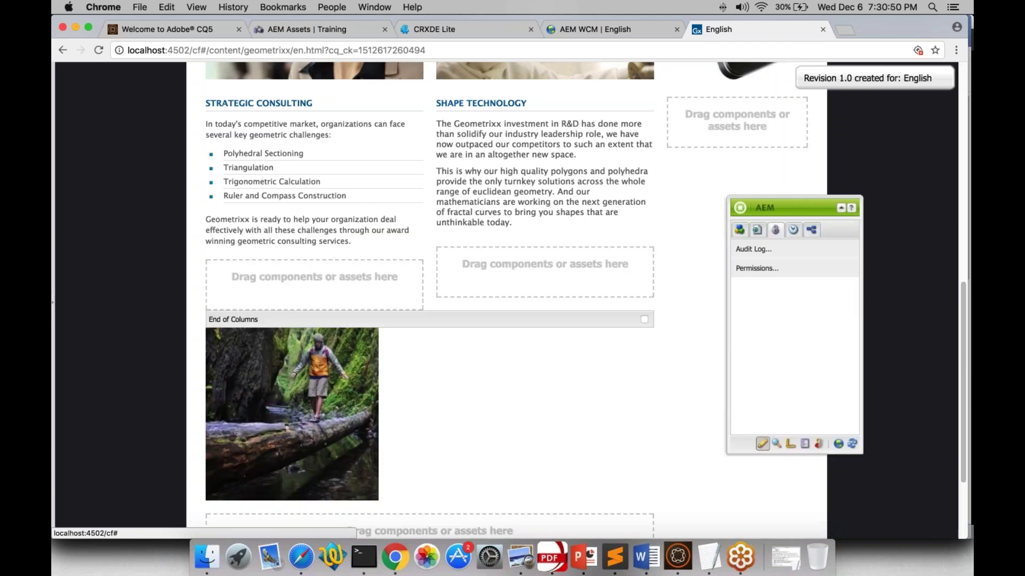
pyautogui.click(790, 443)
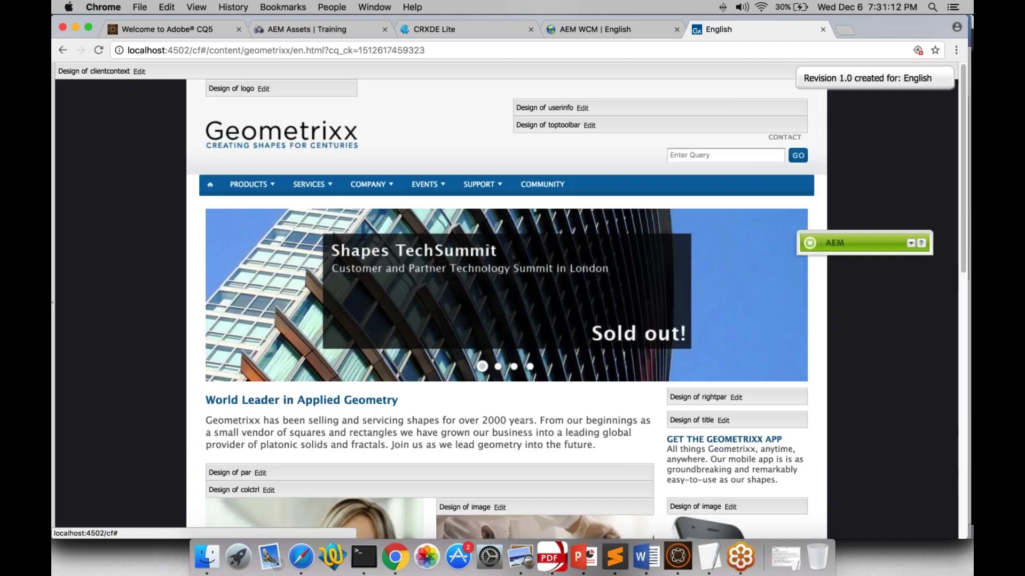
pyautogui.click(910, 243)
pyautogui.click(832, 479)
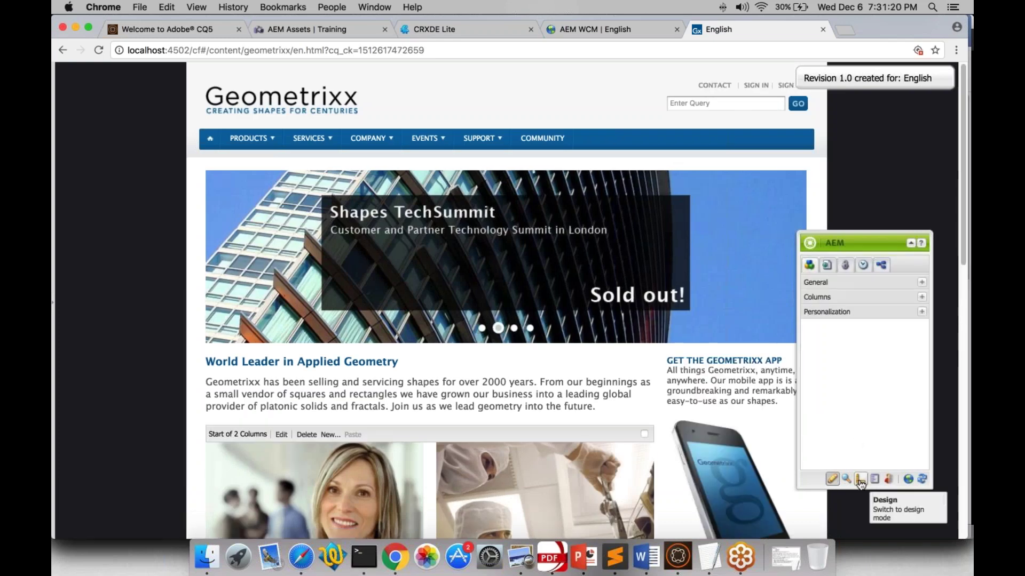
# Switch the English page to design mode and look over the design bars of its components.
pyautogui.click(860, 480)
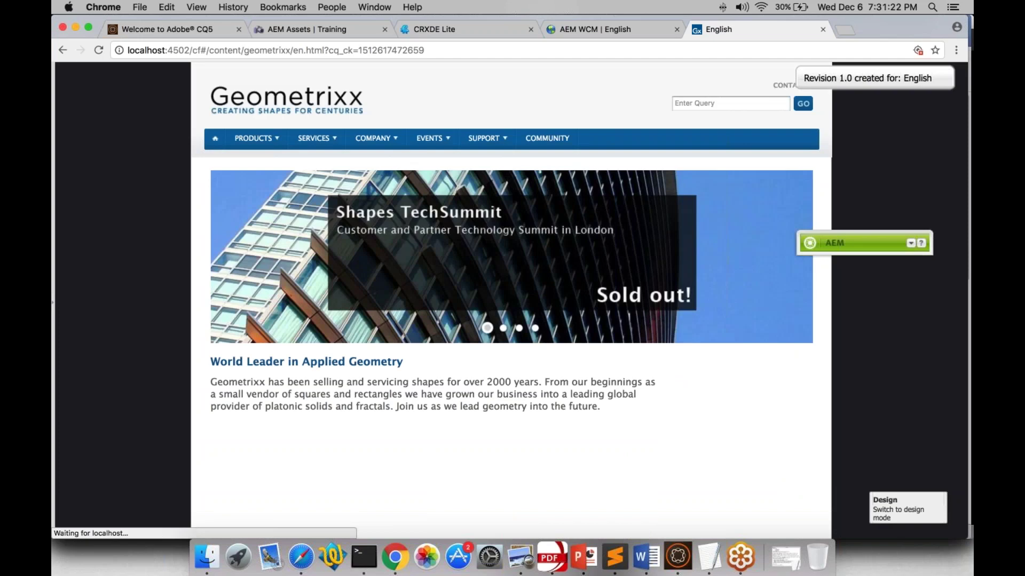
pyautogui.scroll(-10, 551, 364)
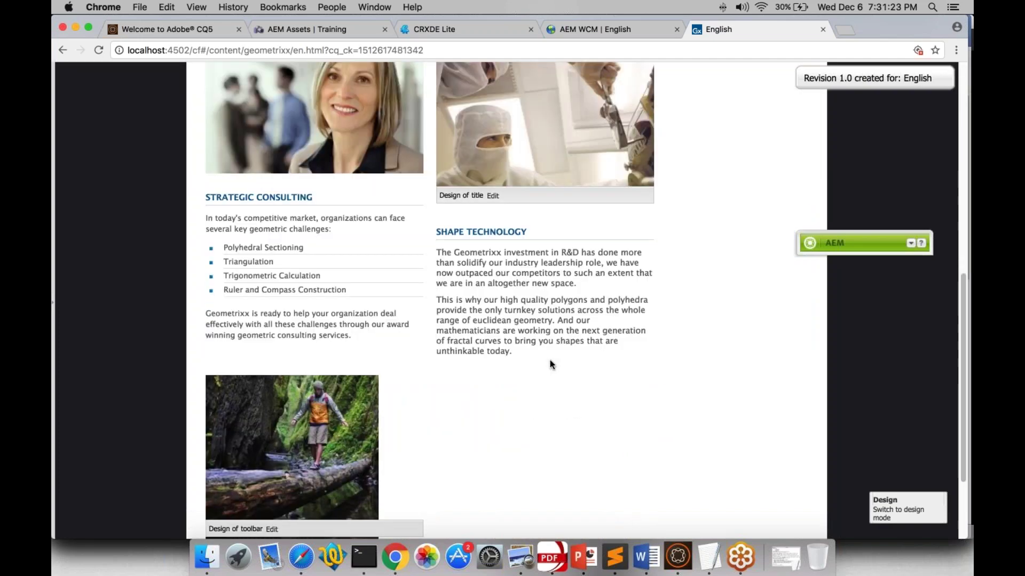
pyautogui.scroll(4, 549, 360)
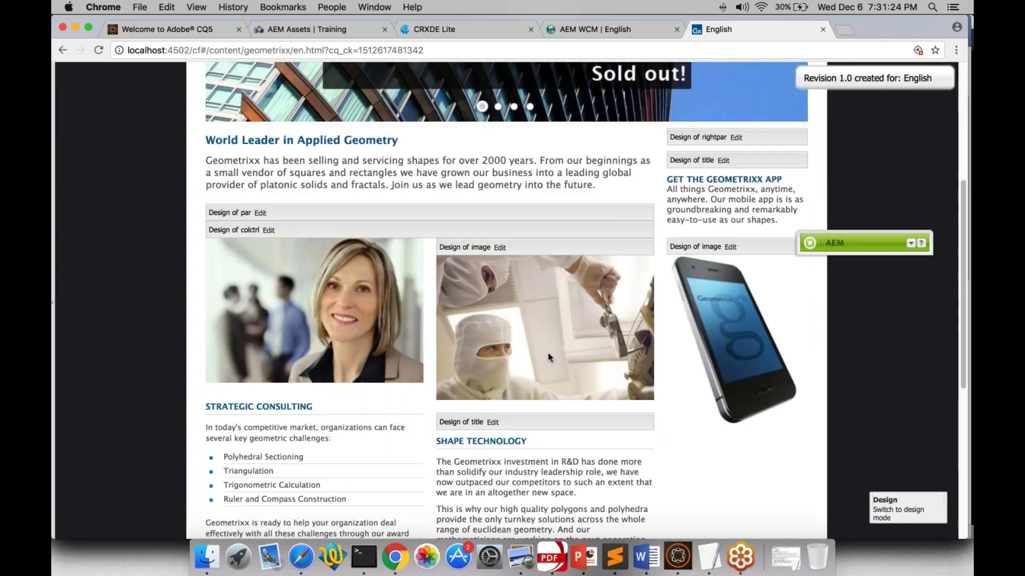
# Review the par component's allowed components in the General, Columns and Commerce groups, and close its design settings without saving.
pyautogui.click(259, 217)
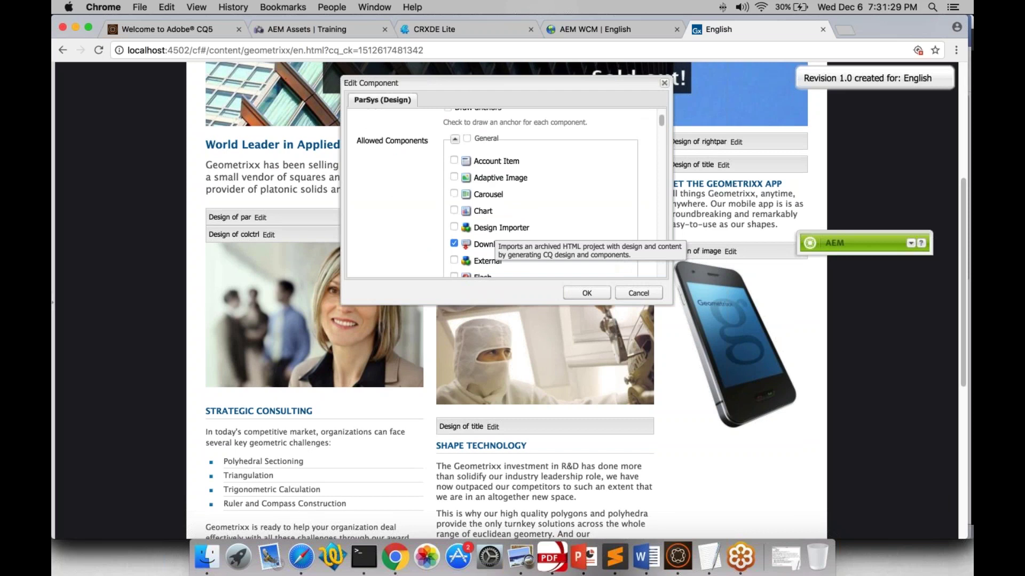
pyautogui.click(455, 139)
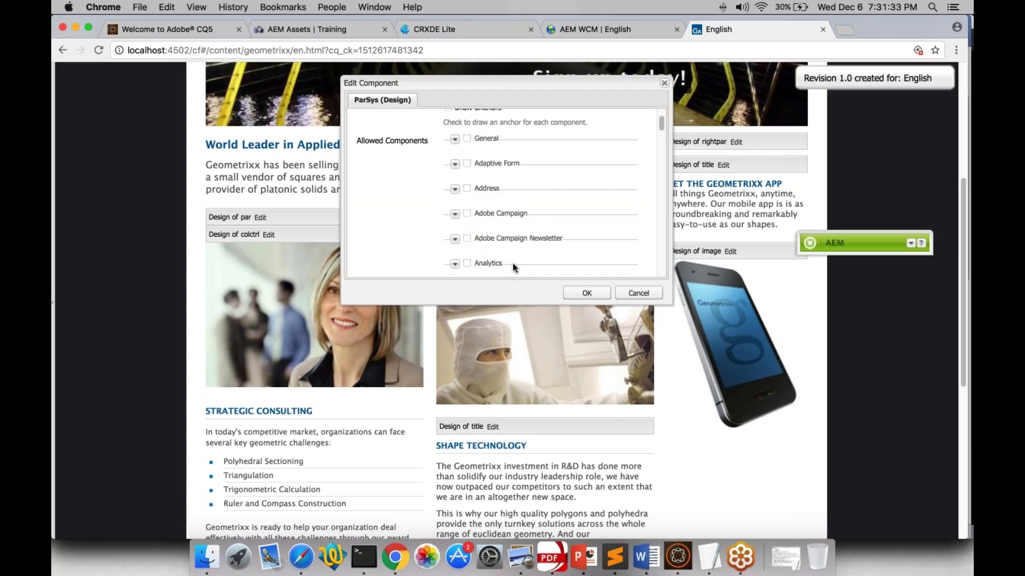
pyautogui.scroll(-5, 512, 264)
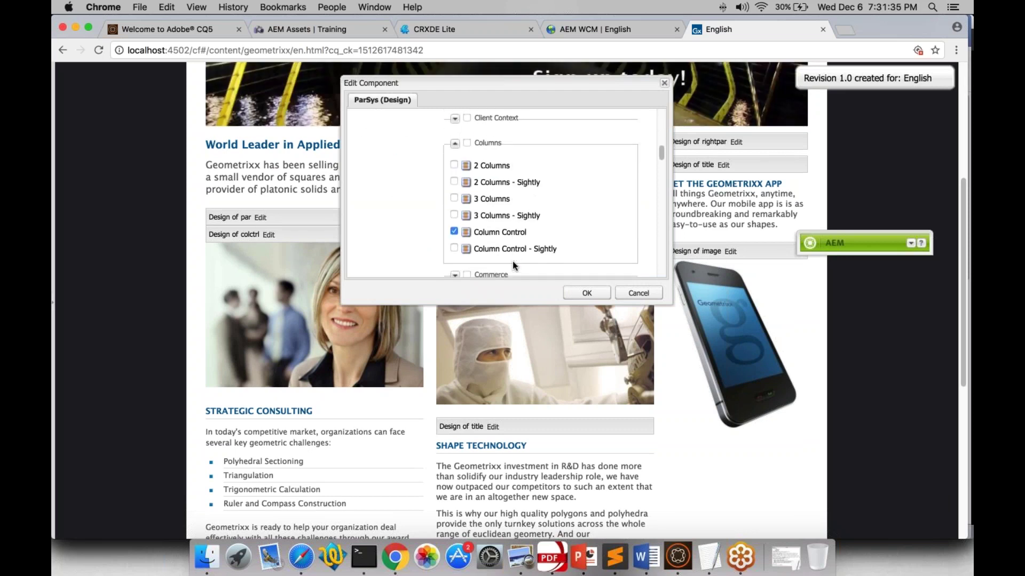
pyautogui.click(455, 143)
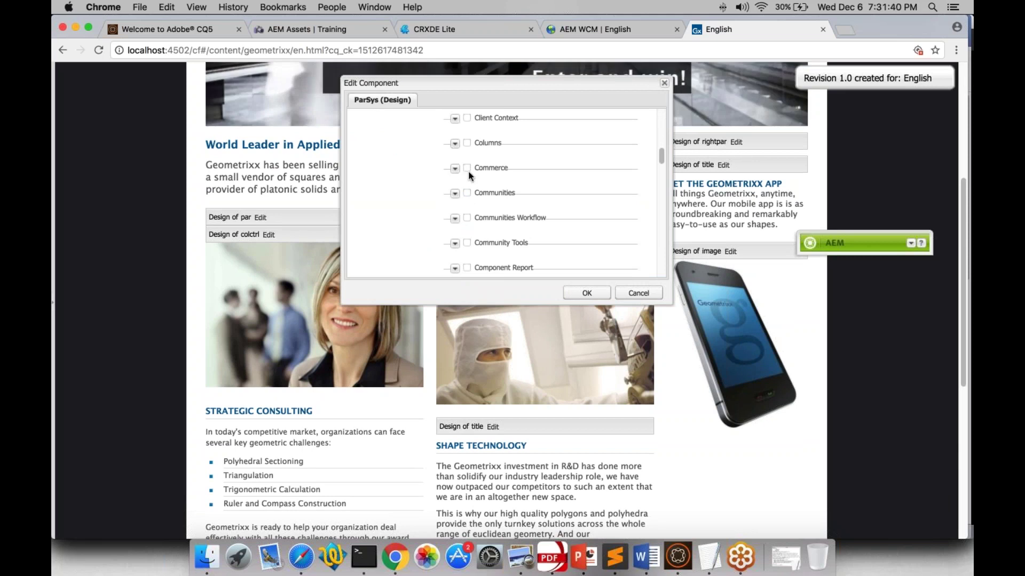
pyautogui.click(455, 168)
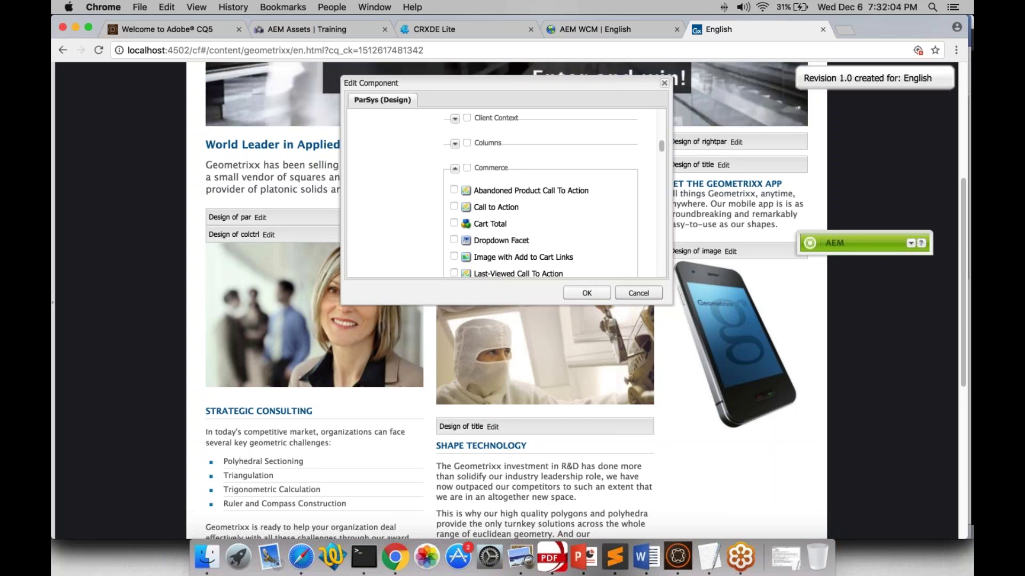
pyautogui.click(638, 293)
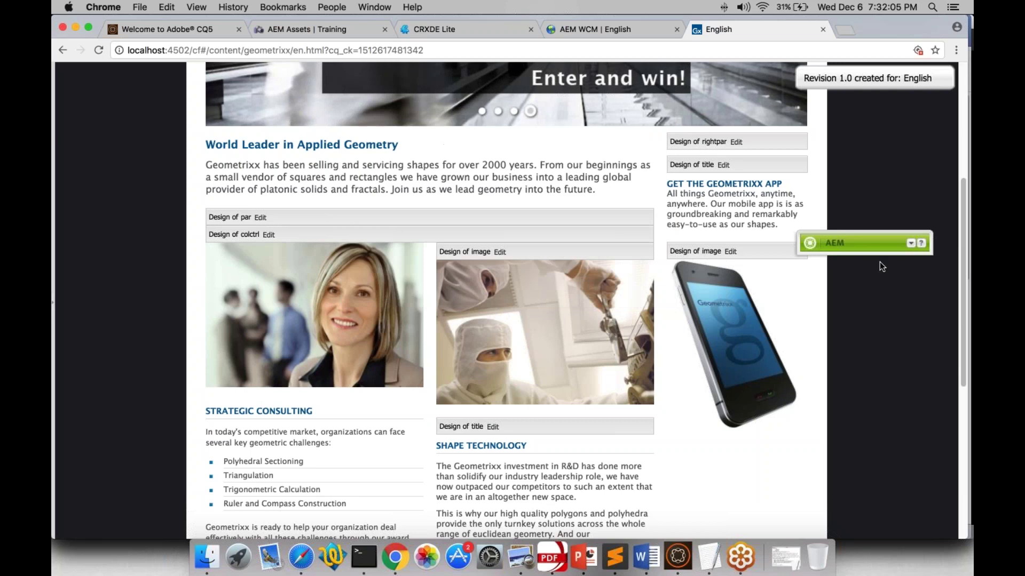
# Return the page to edit mode with the content finder shown, and move the sidekick clear of the two-column area.
pyautogui.click(911, 243)
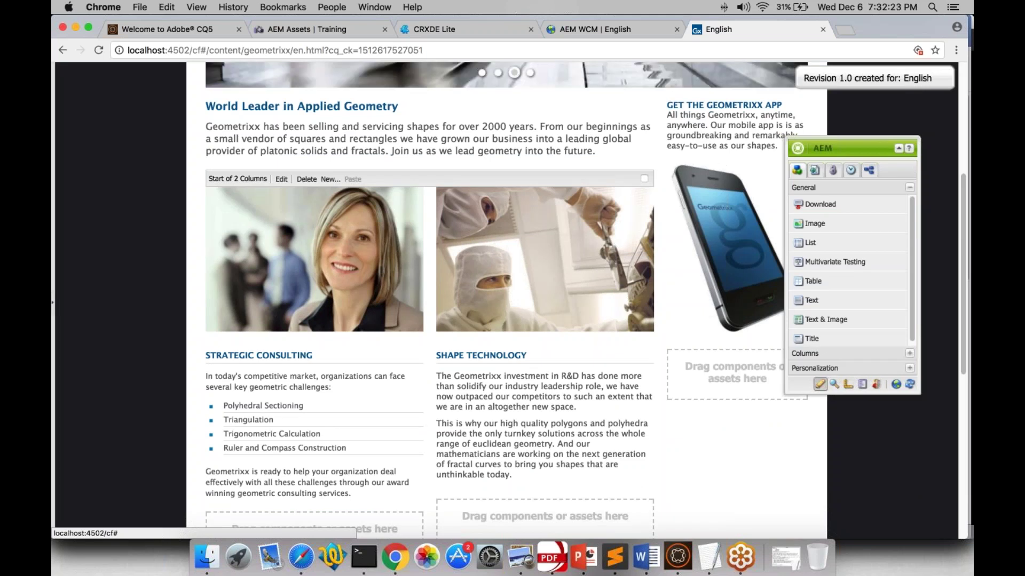
pyautogui.click(53, 302)
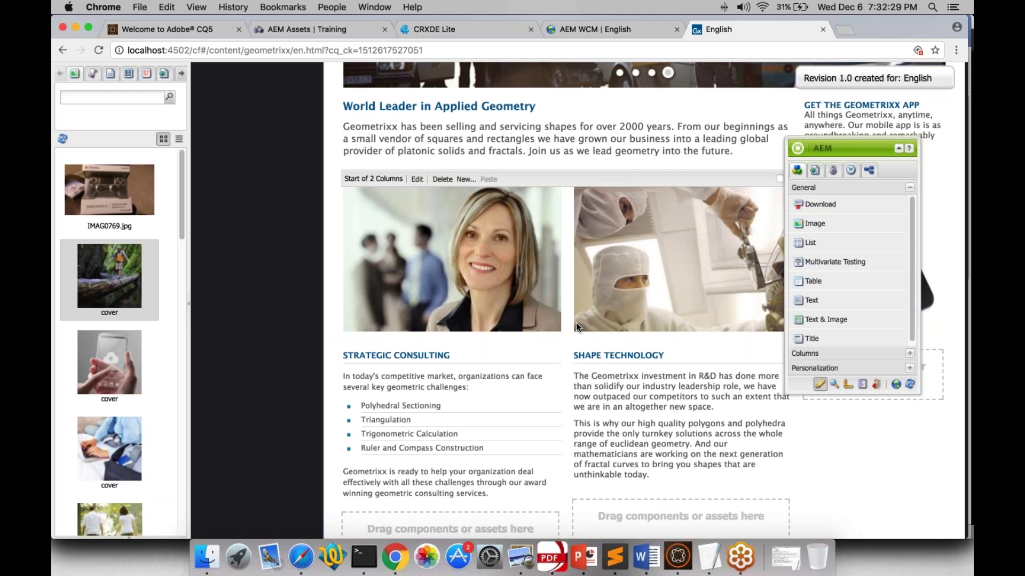
pyautogui.moveTo(852, 153); pyautogui.dragTo(889, 198)
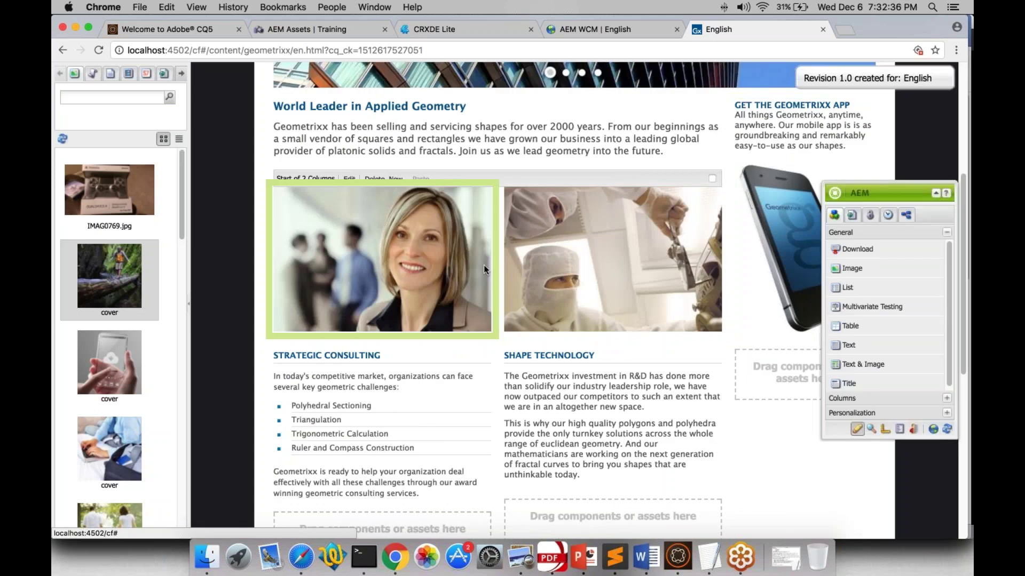
pyautogui.scroll(3, 484, 265)
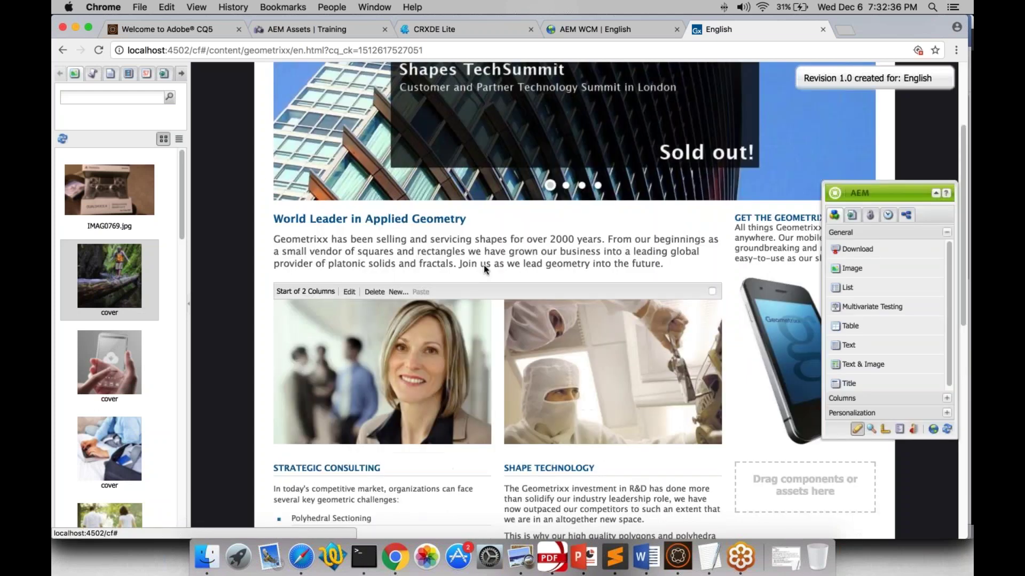
pyautogui.scroll(3, 484, 264)
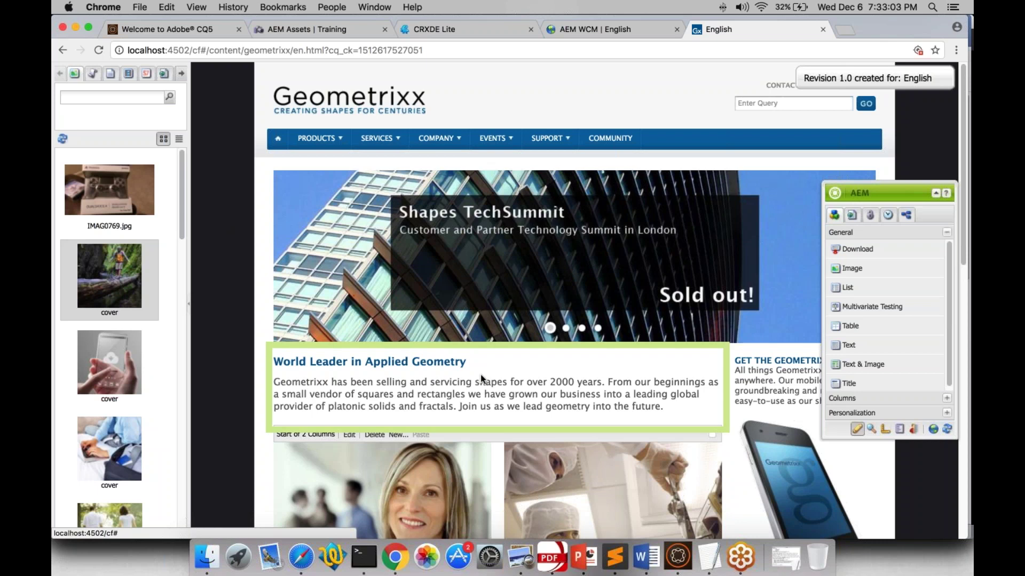
# Open the "World Leader in Applied Geometry" component below the carousel for editing.
pyautogui.scroll(-1, 481, 379)
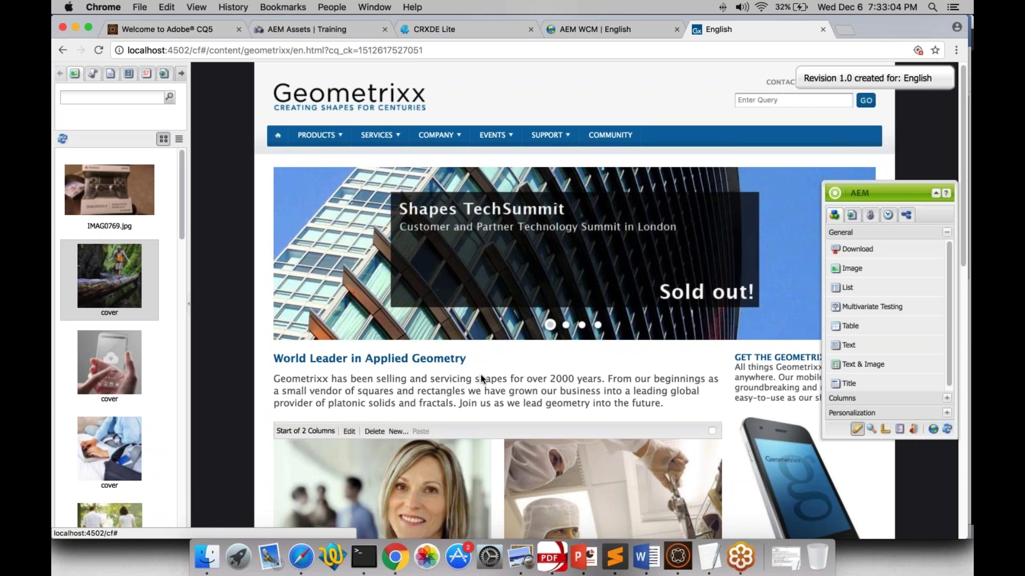
pyautogui.scroll(-3, 481, 379)
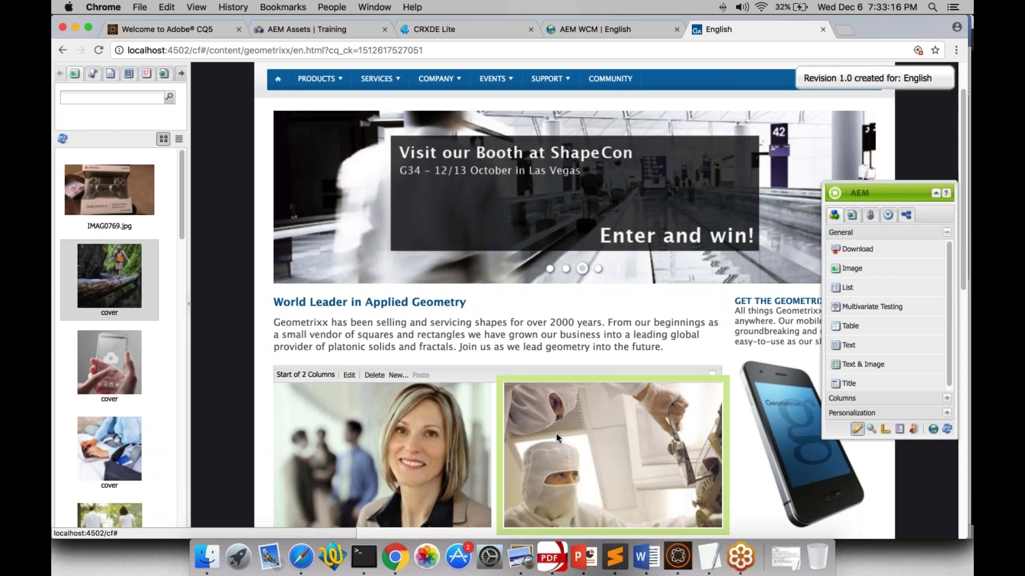
pyautogui.scroll(-3, 556, 433)
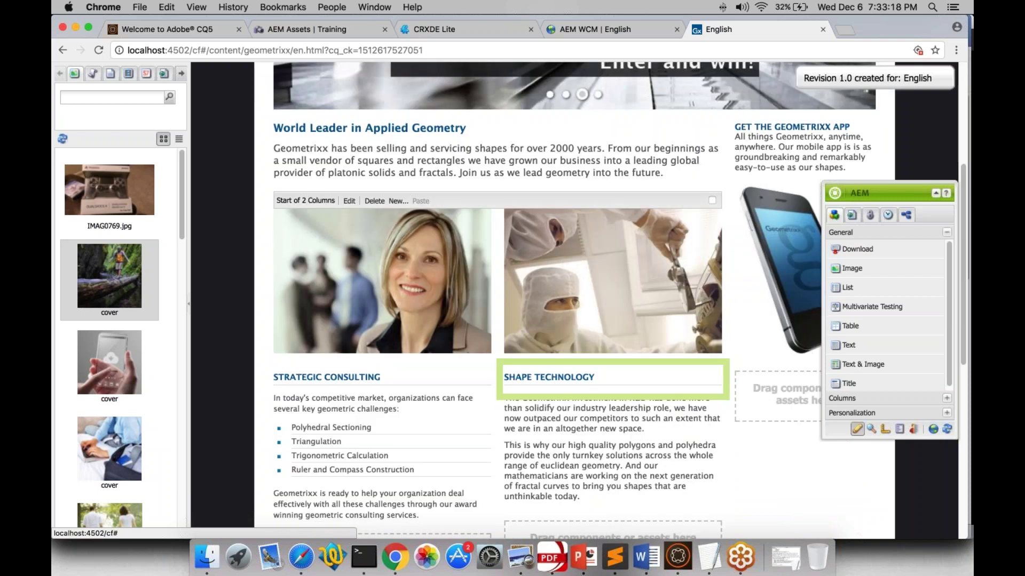
pyautogui.scroll(3, 573, 373)
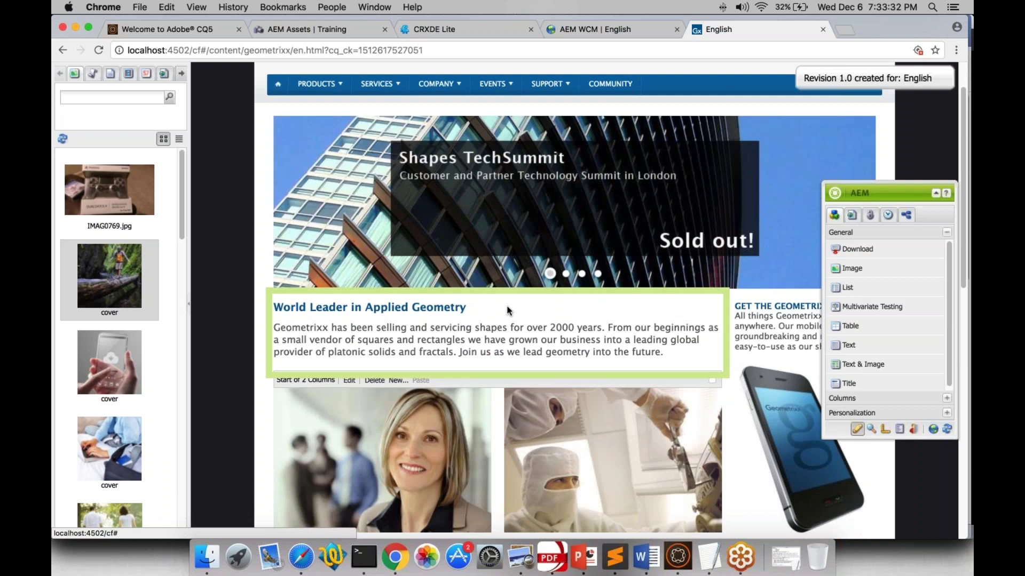
pyautogui.rightClick(508, 311)
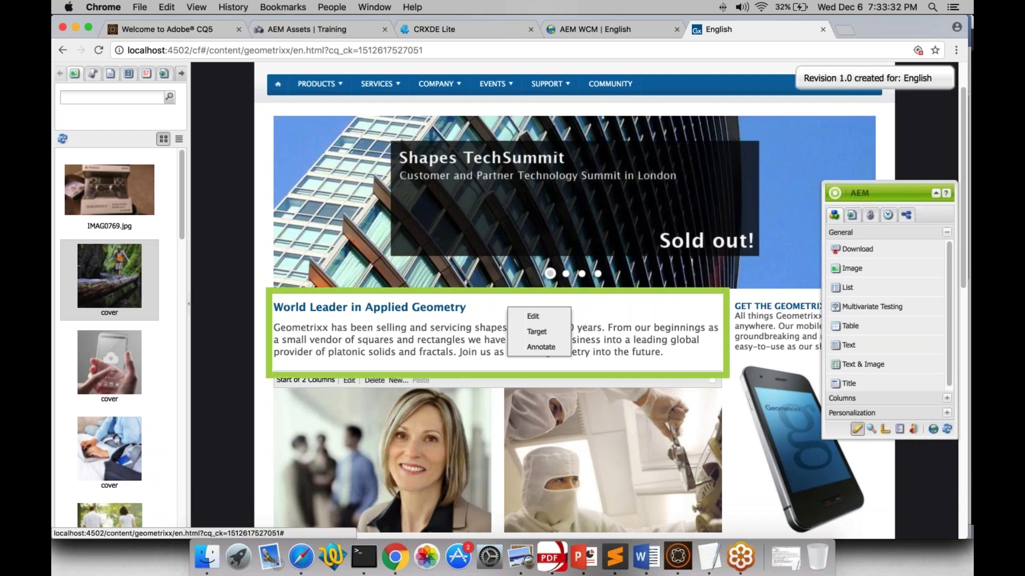
pyautogui.click(531, 316)
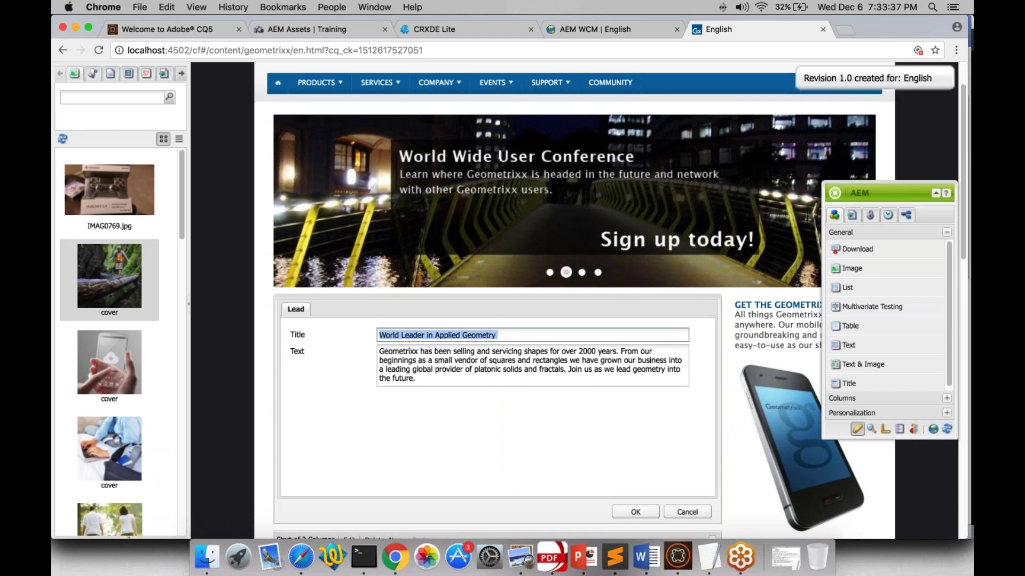
# Examine the Lead component's Title and Text fields, selecting the entire text and placing the cursor at its end.
pyautogui.scroll(-2, 574, 298)
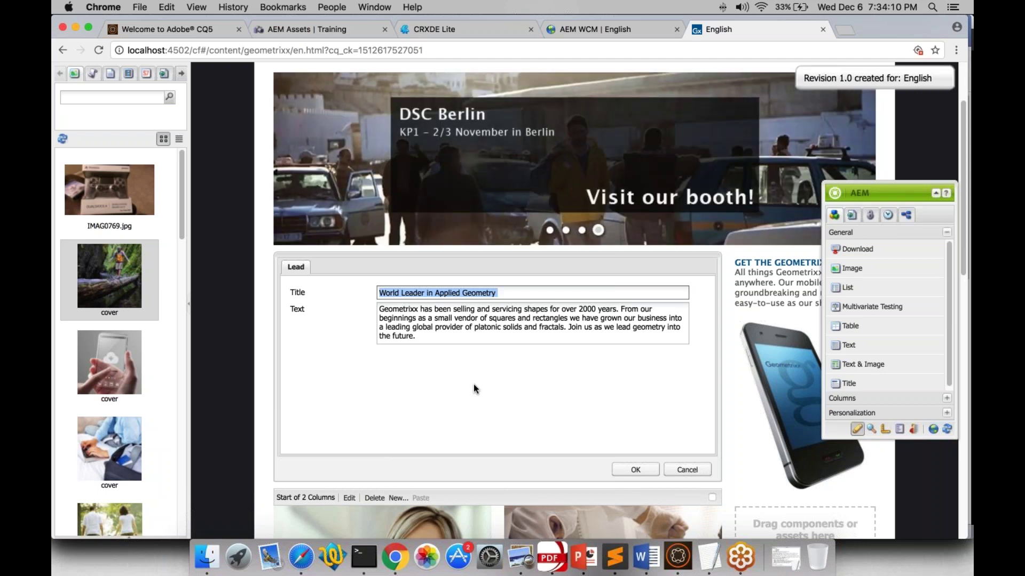
pyautogui.press('Right')
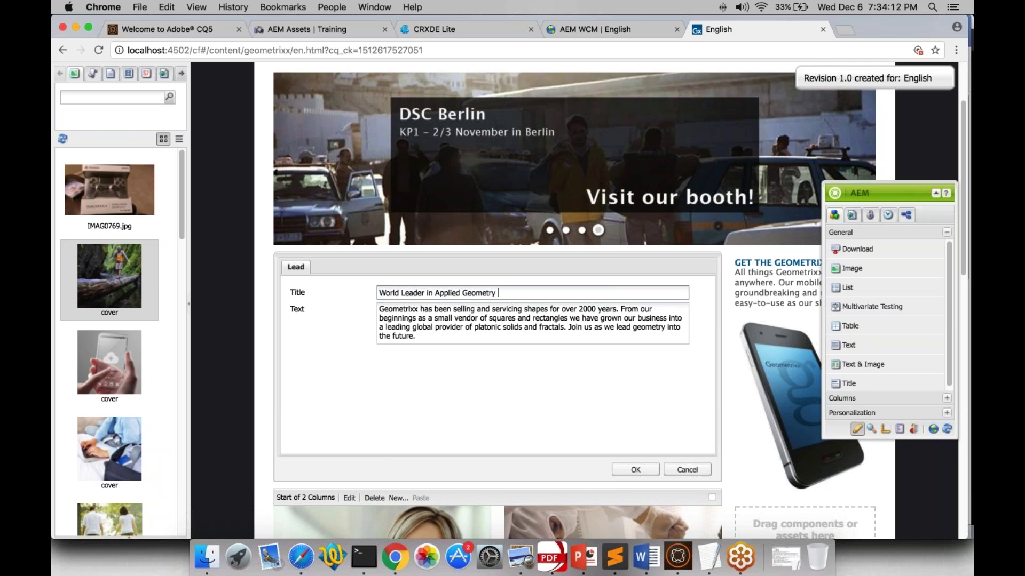
pyautogui.click(421, 335)
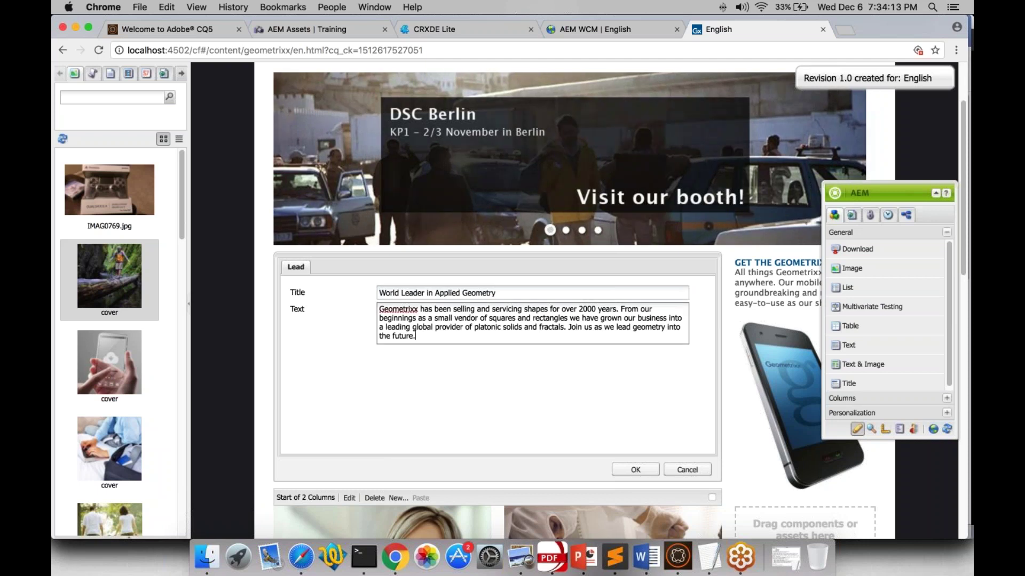
pyautogui.press('super+a')
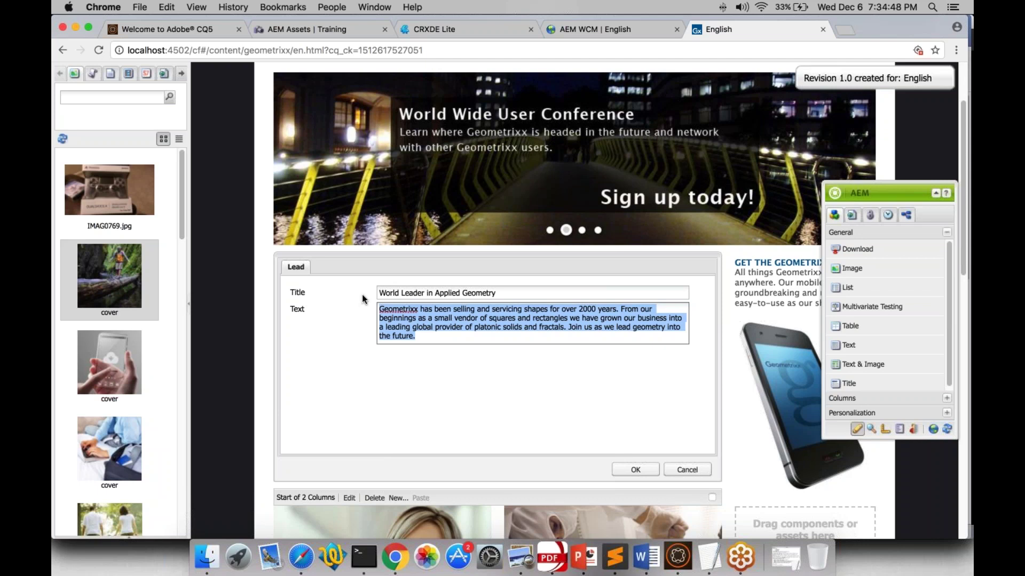
pyautogui.click(430, 340)
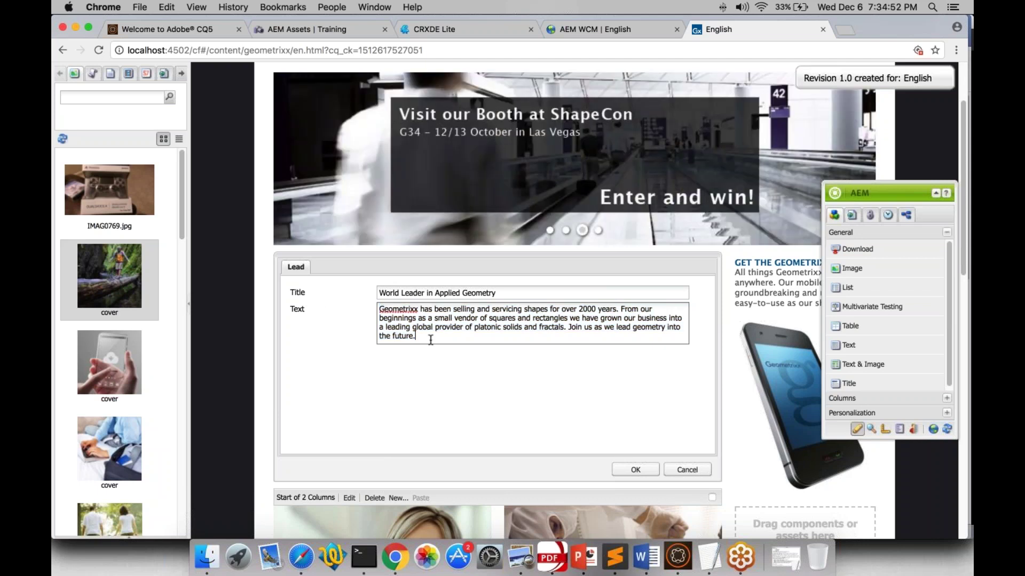
# Select the Lead component's text, switch to the Sublime Text notes, and write "Dialog -> Tabs -> form" on line 7.
pyautogui.moveTo(430, 340); pyautogui.dragTo(366, 303)
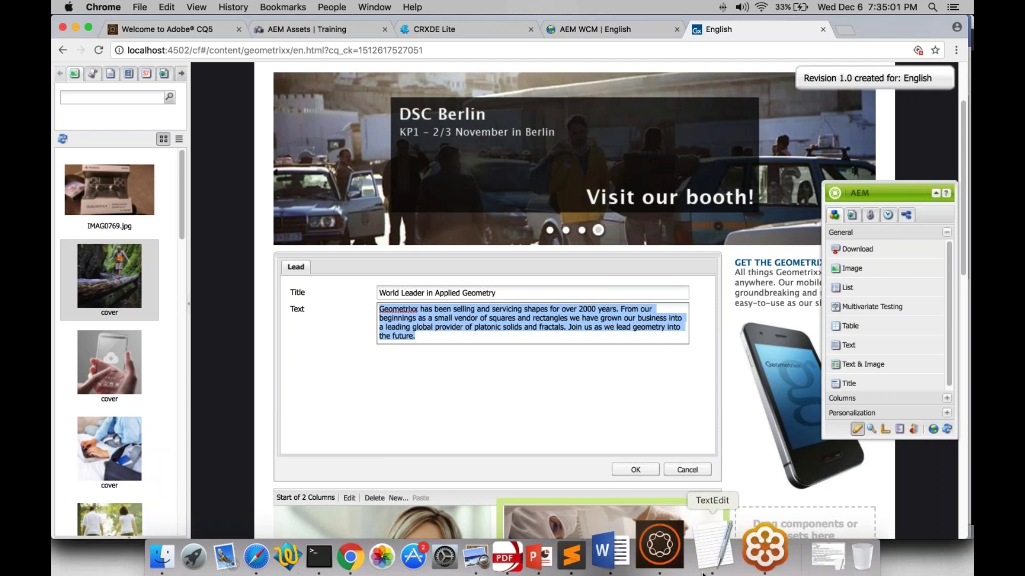
pyautogui.click(571, 555)
pyautogui.click(146, 137)
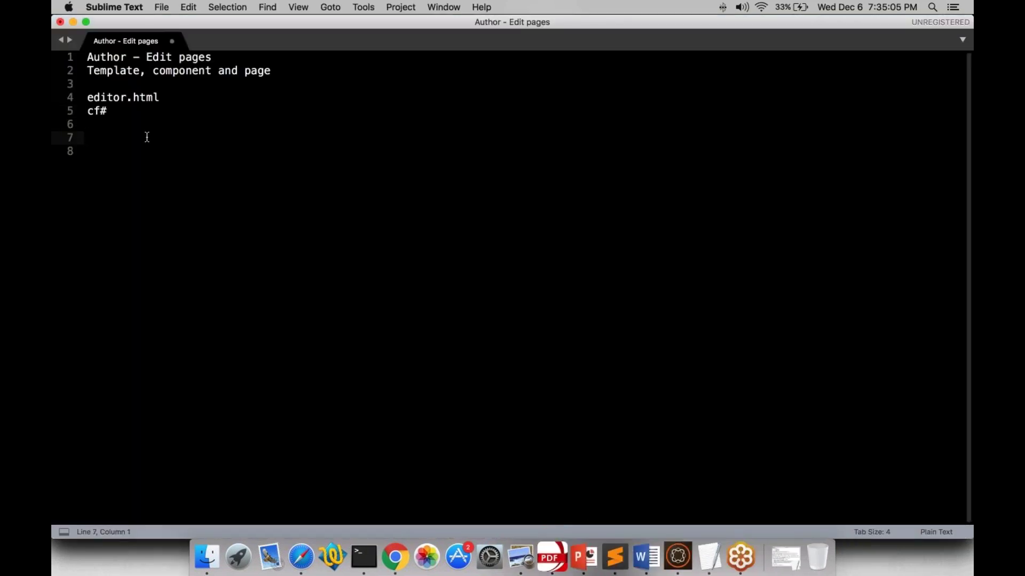
pyautogui.write('Dialog -')
pyautogui.press('BackSpace')
pyautogui.write('>')
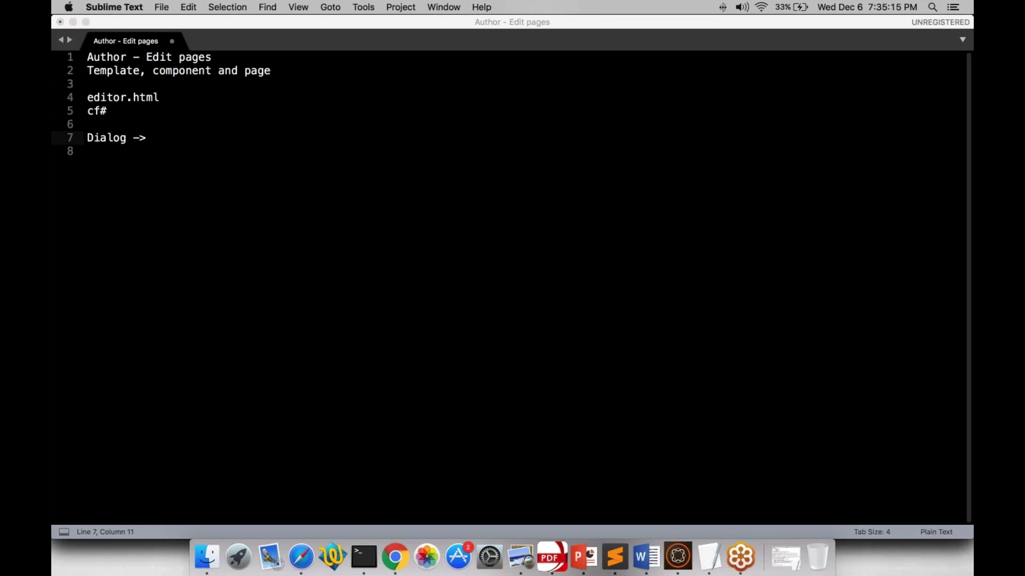
pyautogui.press('super+Tab')
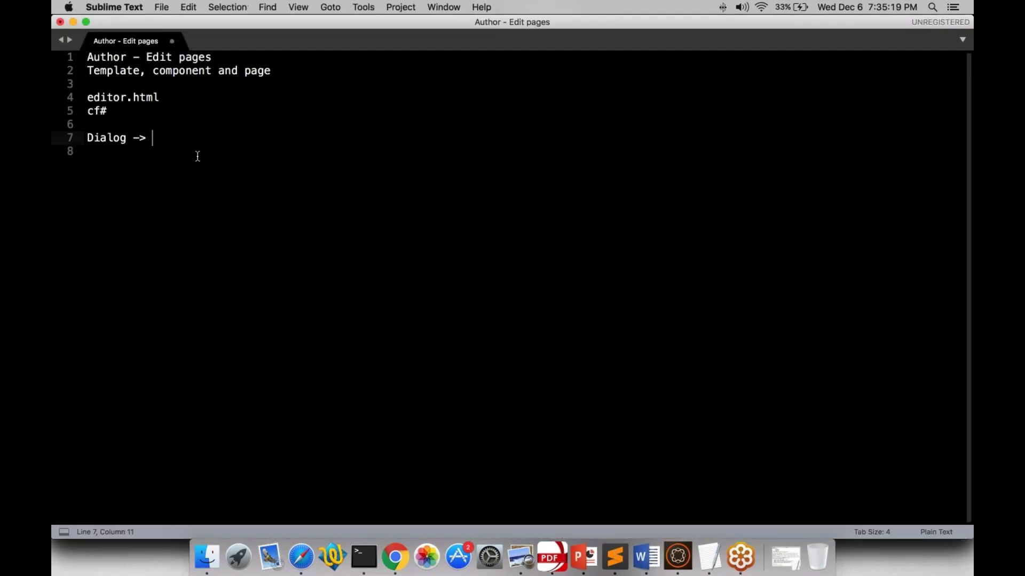
pyautogui.write('Tabs -> ')
pyautogui.write('form ')
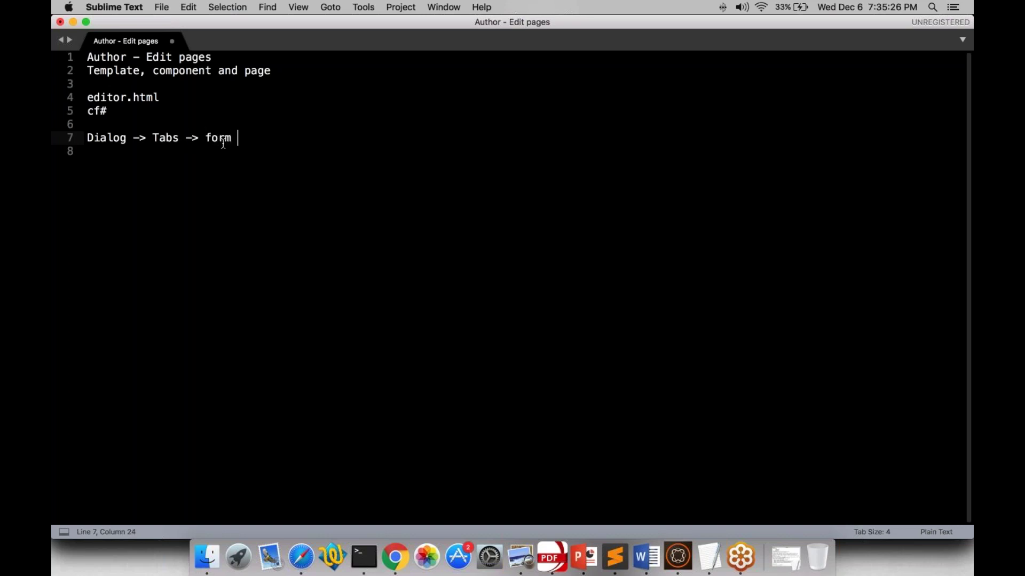
# Complete the dialog note on line 7 with "elements - Widgets/xtypes" and highlight the term "Widgets/xtypes".
pyautogui.write('elemnts')
pyautogui.press('BackSpace')
pyautogui.press('BackSpace')
pyautogui.press('BackSpace')
pyautogui.press('BackSpace')
pyautogui.write('ents -')
pyautogui.press('super+Tab')
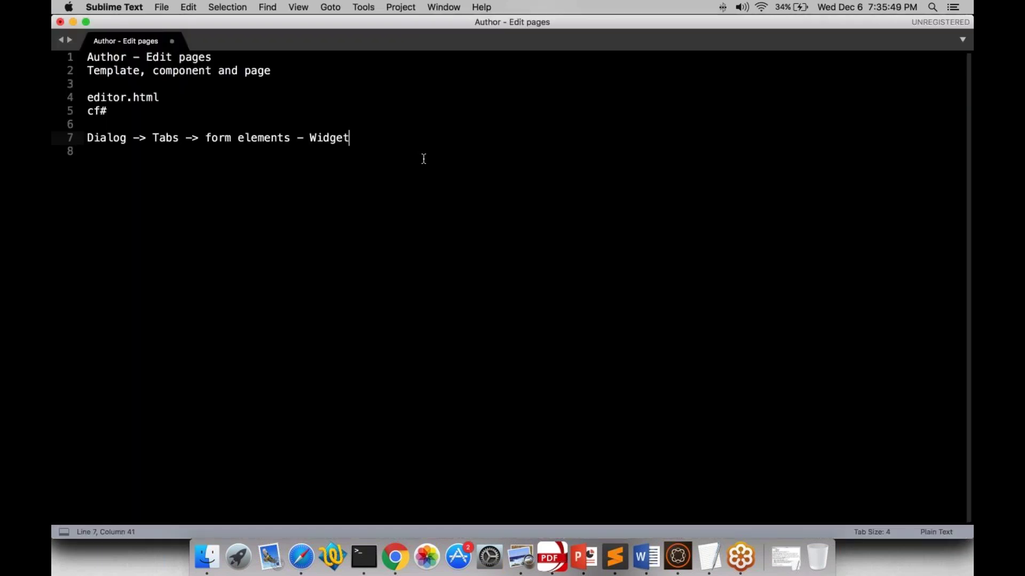
pyautogui.write('s/xtyl')
pyautogui.press('BackSpace')
pyautogui.press('BackSpace')
pyautogui.write('ypes')
pyautogui.moveTo(310, 137); pyautogui.dragTo(407, 141)
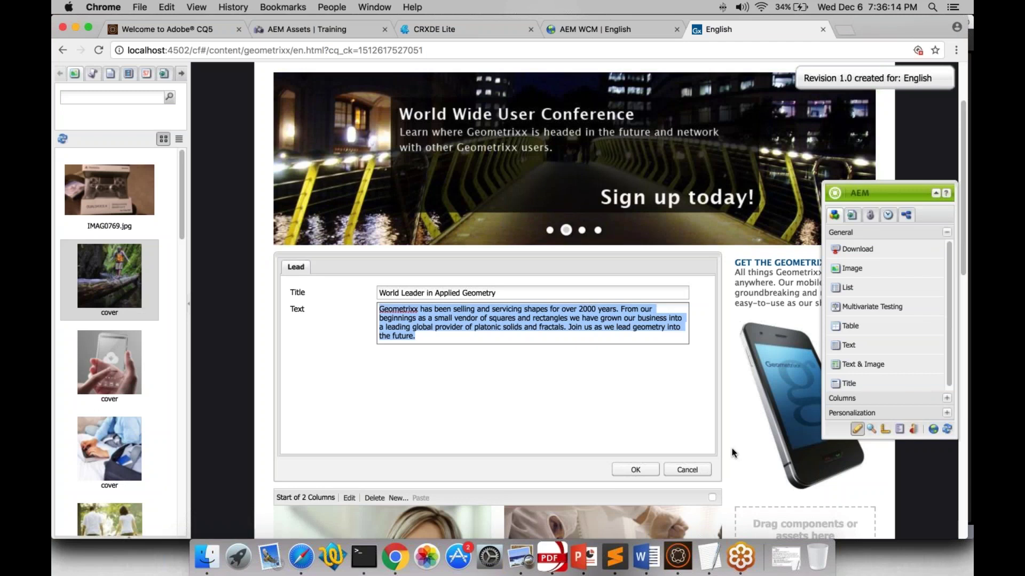
# Cancel the Lead dialog in Chrome, and examine the Strategic Consulting image's Advanced settings, including the path browser for its link.
pyautogui.click(702, 472)
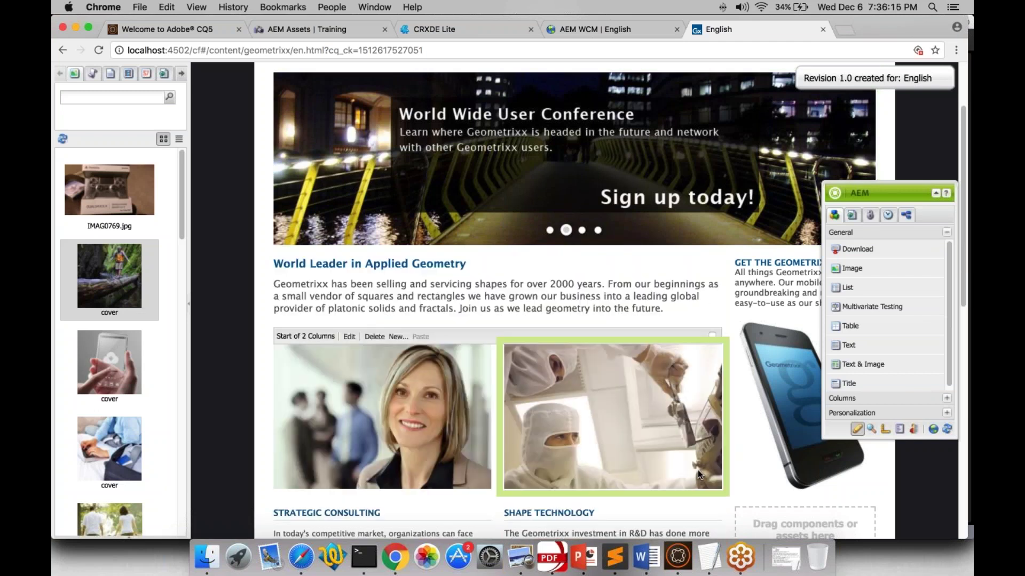
pyautogui.scroll(-3, 398, 226)
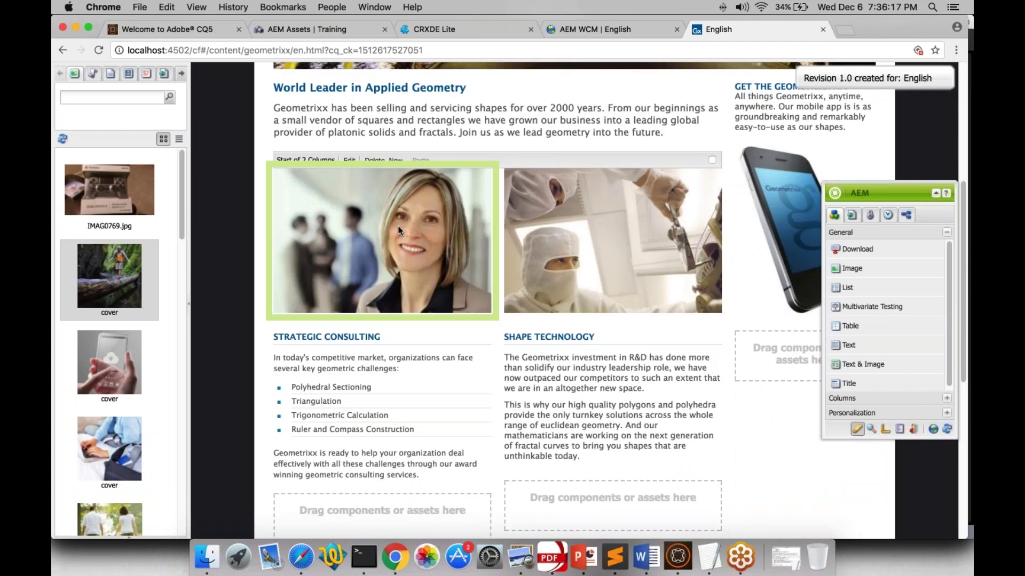
pyautogui.doubleClick(398, 226)
pyautogui.click(451, 135)
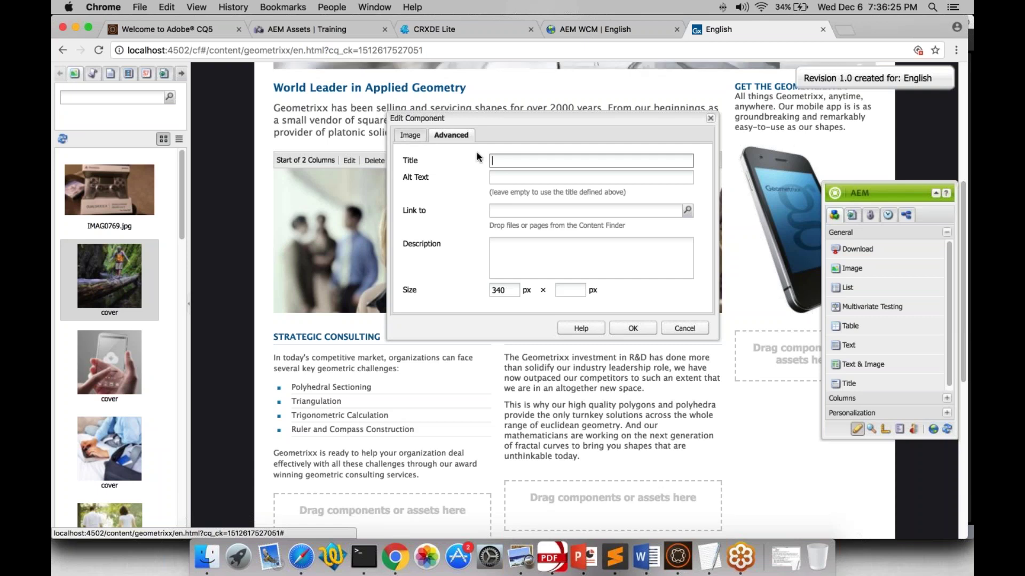
pyautogui.press('Tab')
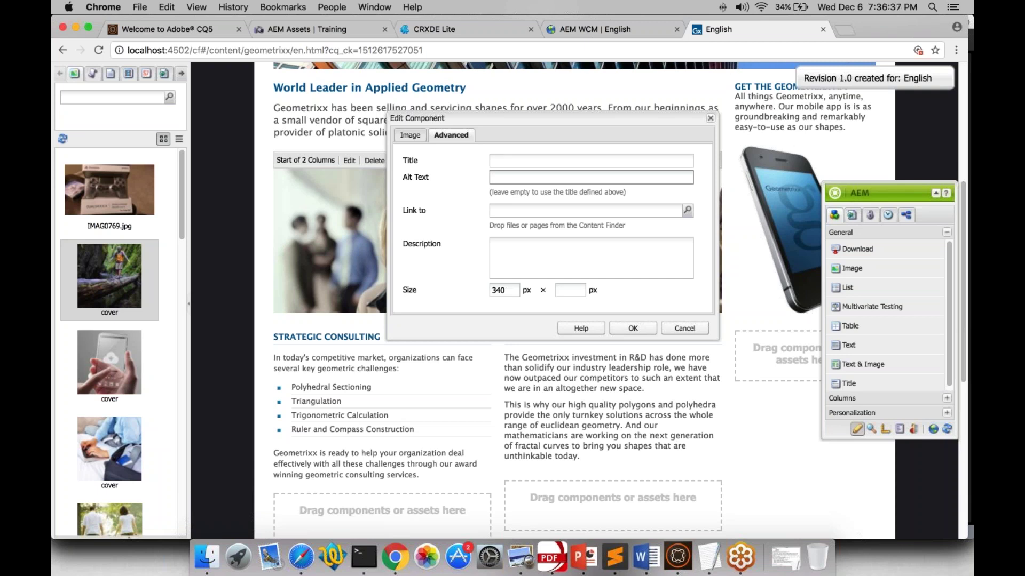
pyautogui.click(687, 210)
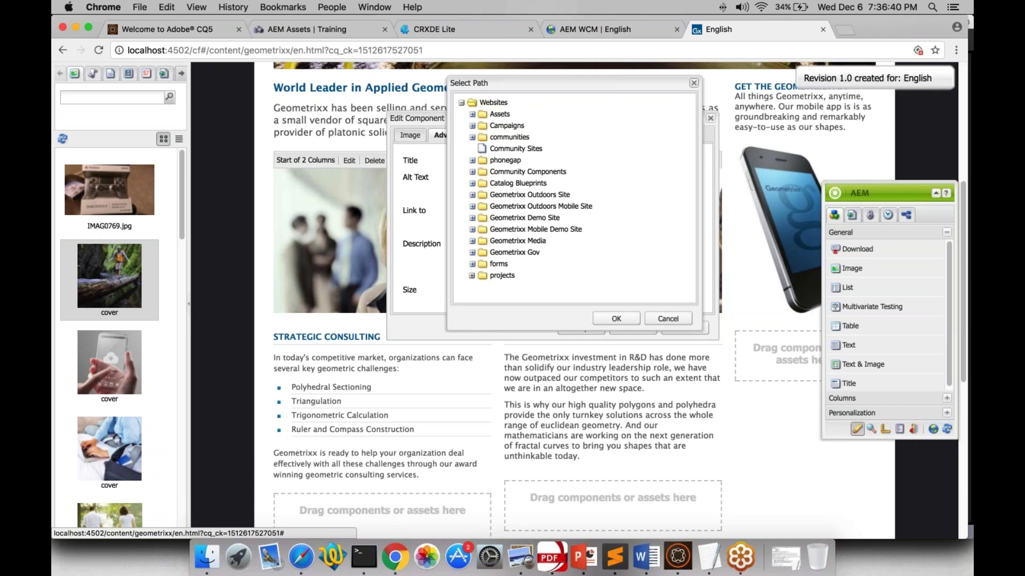
pyautogui.click(692, 83)
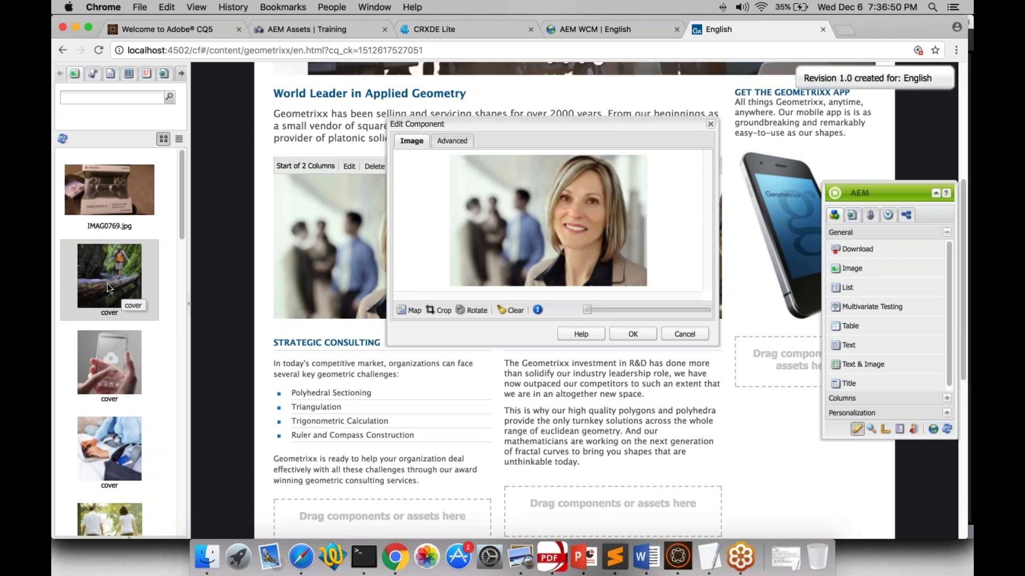
# Replace the image above Strategic Consulting with IMAG0769.jpg from the content finder and save the component.
pyautogui.moveTo(110, 190); pyautogui.dragTo(586, 201)
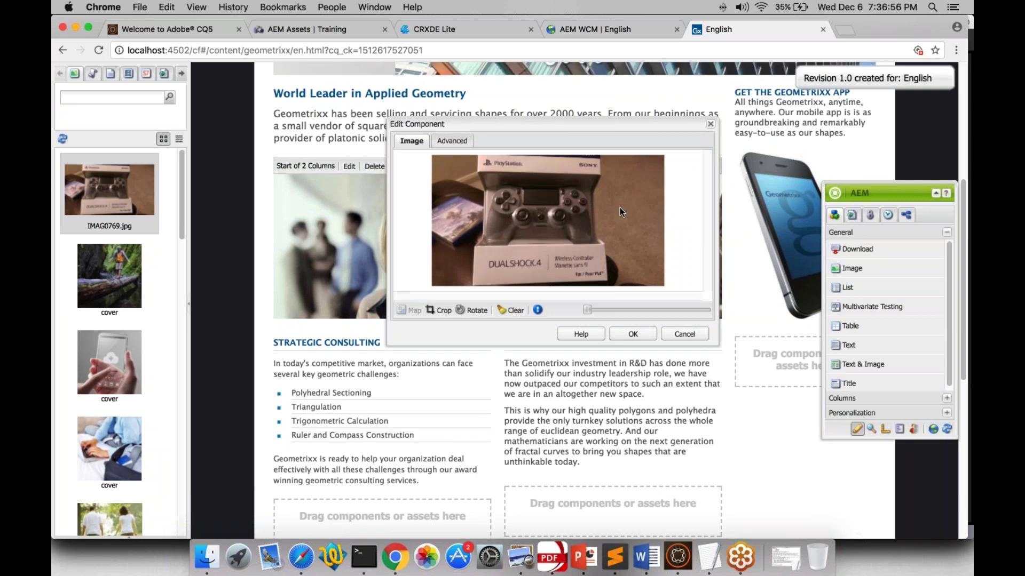
pyautogui.click(649, 332)
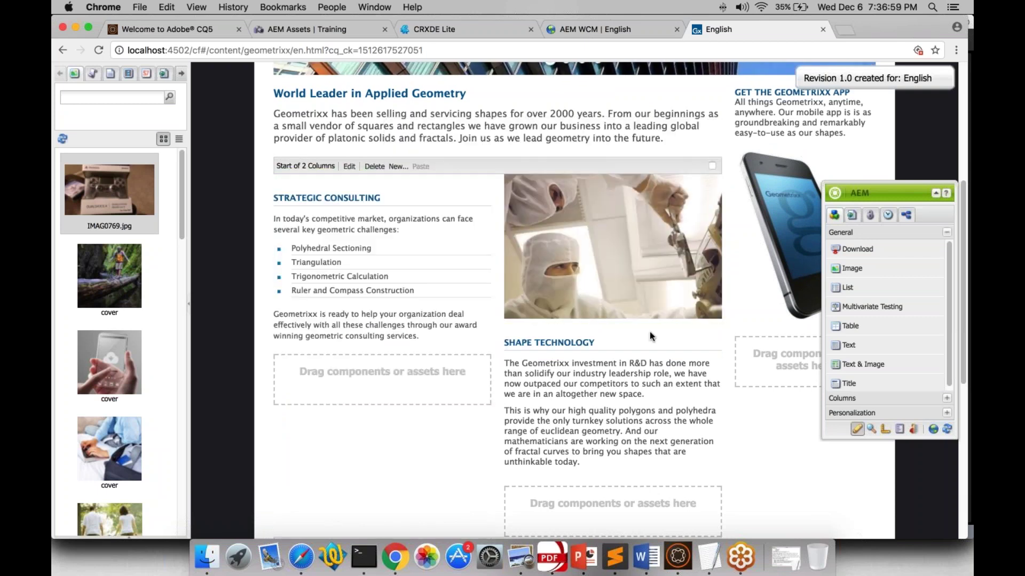
pyautogui.scroll(-7, 497, 299)
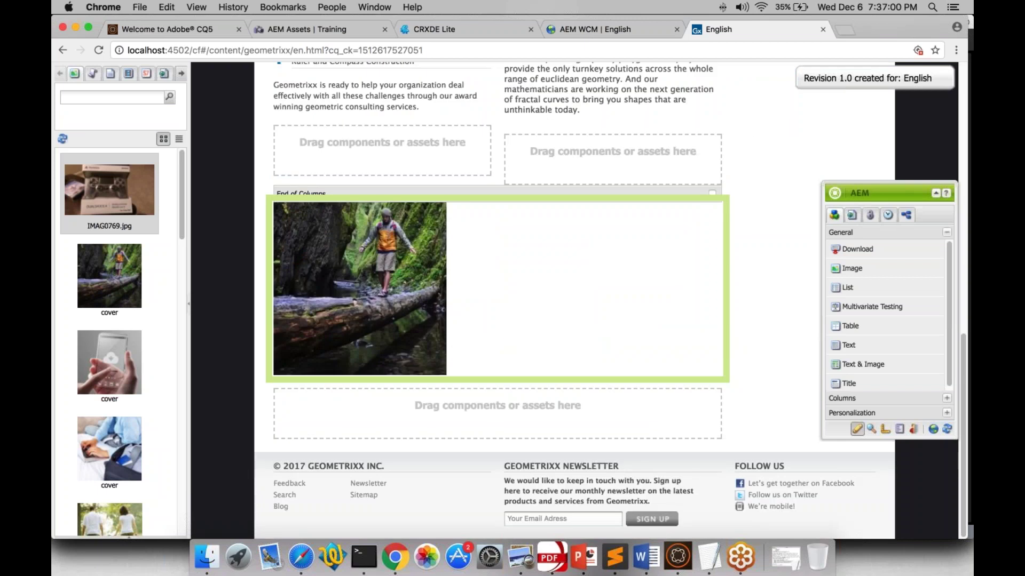
pyautogui.scroll(8, 496, 299)
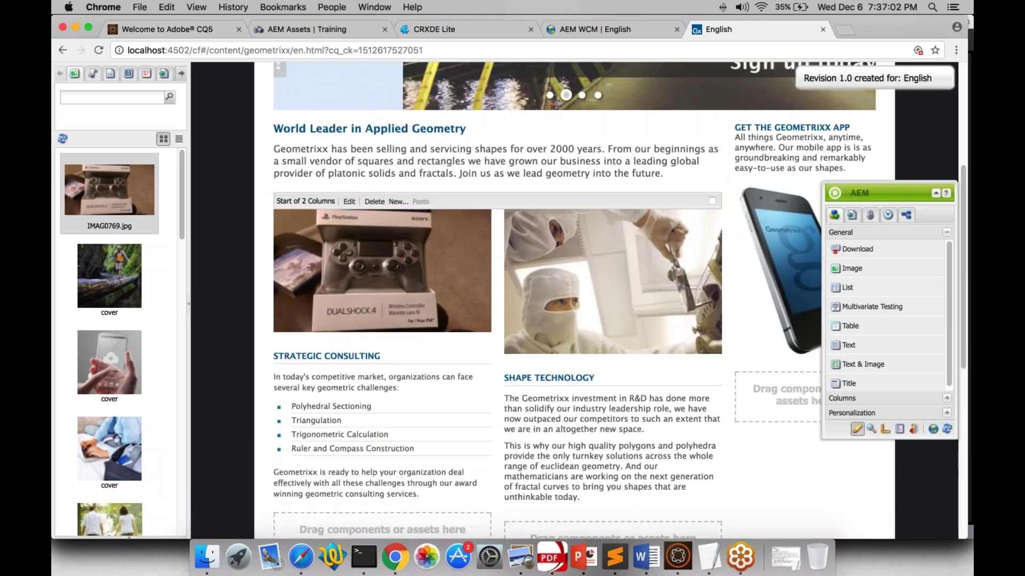
# Review the "World Leader in Applied Geometry" component's Title and Text fields, close its dialog, and highlight the matching heading and paragraph on the page.
pyautogui.scroll(5, 536, 384)
pyautogui.rightClick(542, 355)
pyautogui.click(550, 362)
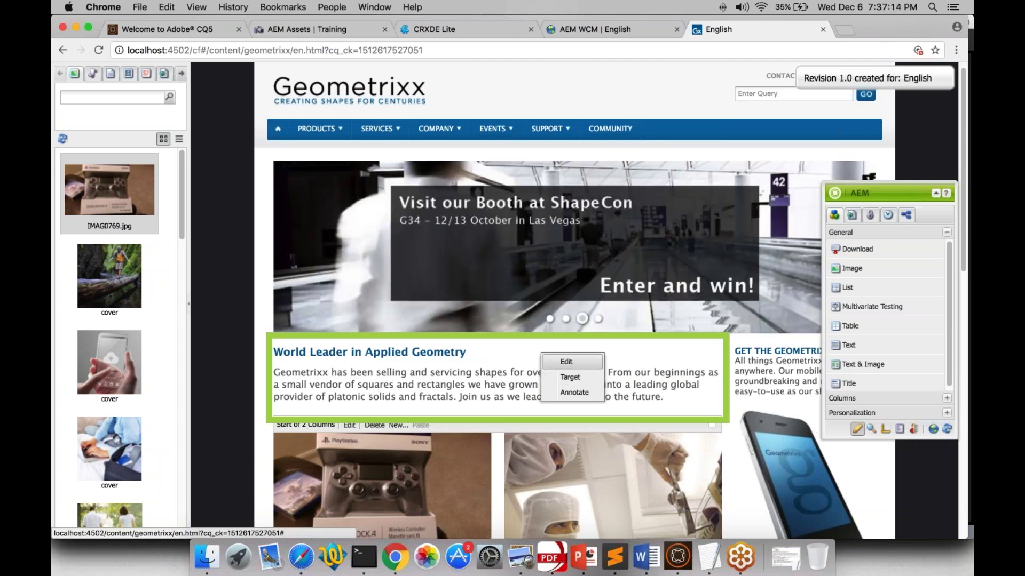
pyautogui.click(566, 362)
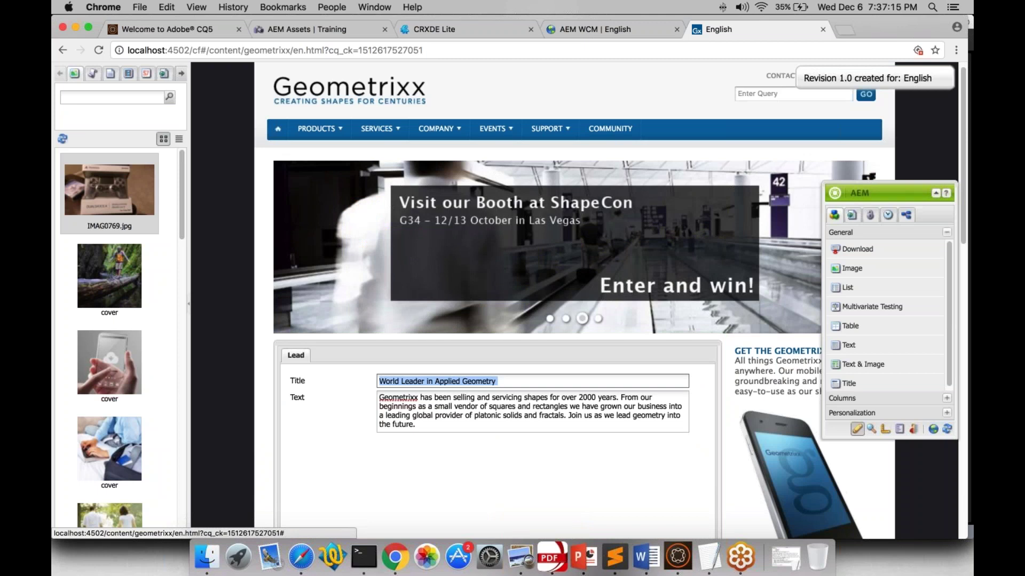
pyautogui.scroll(-2, 574, 298)
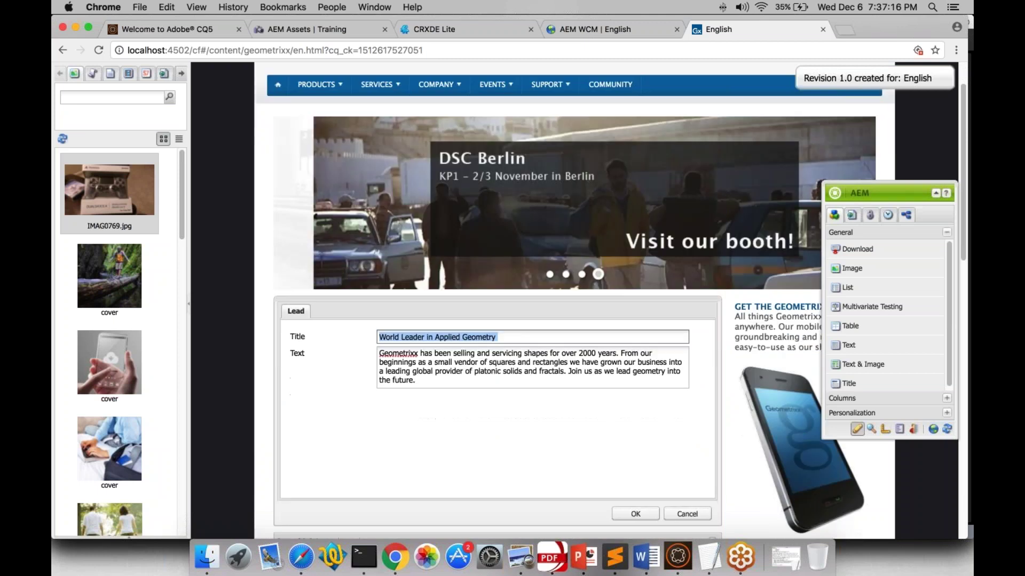
pyautogui.scroll(-1, 441, 336)
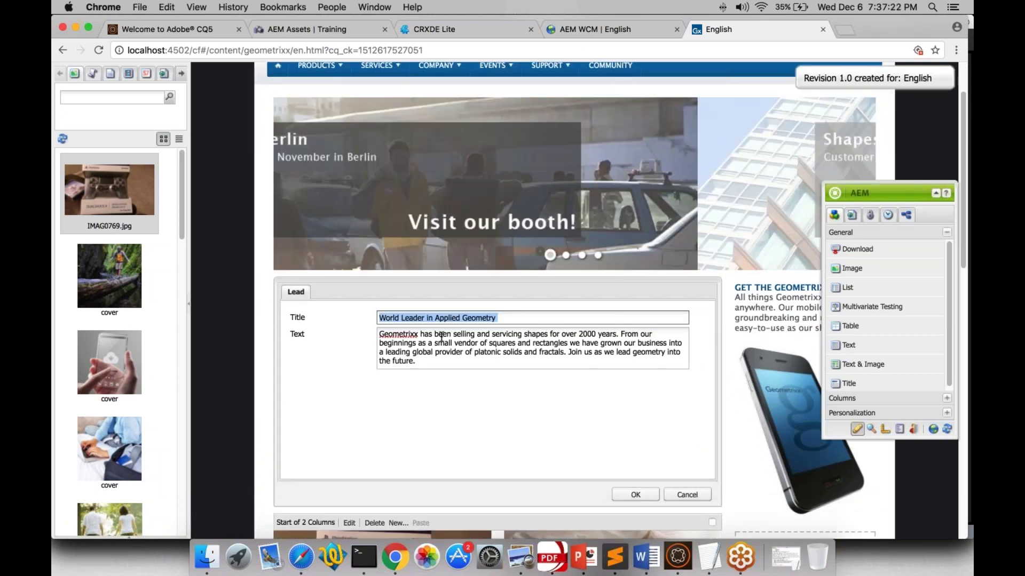
pyautogui.click(361, 345)
pyautogui.press('super+a')
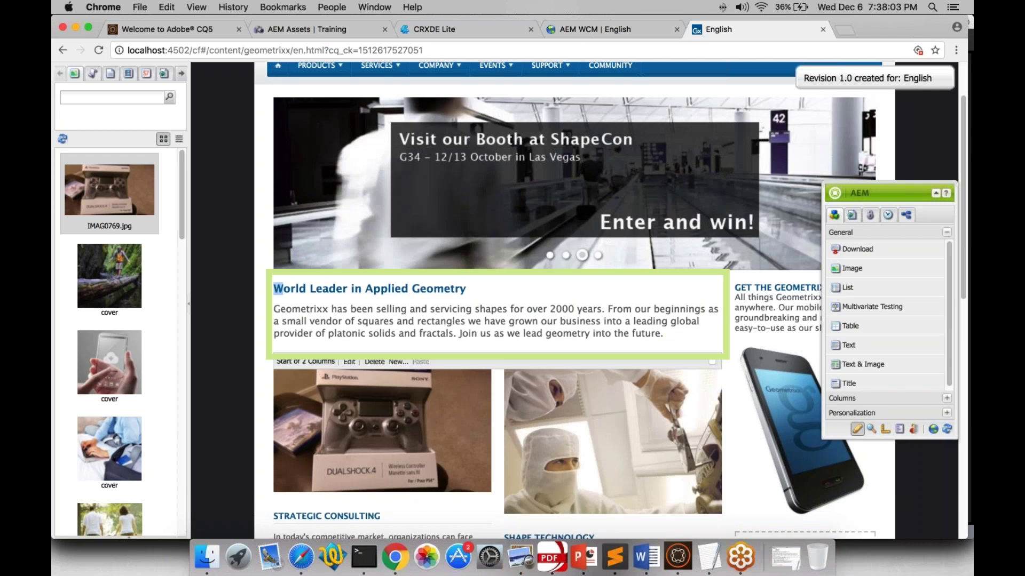
pyautogui.moveTo(274, 288); pyautogui.dragTo(617, 350)
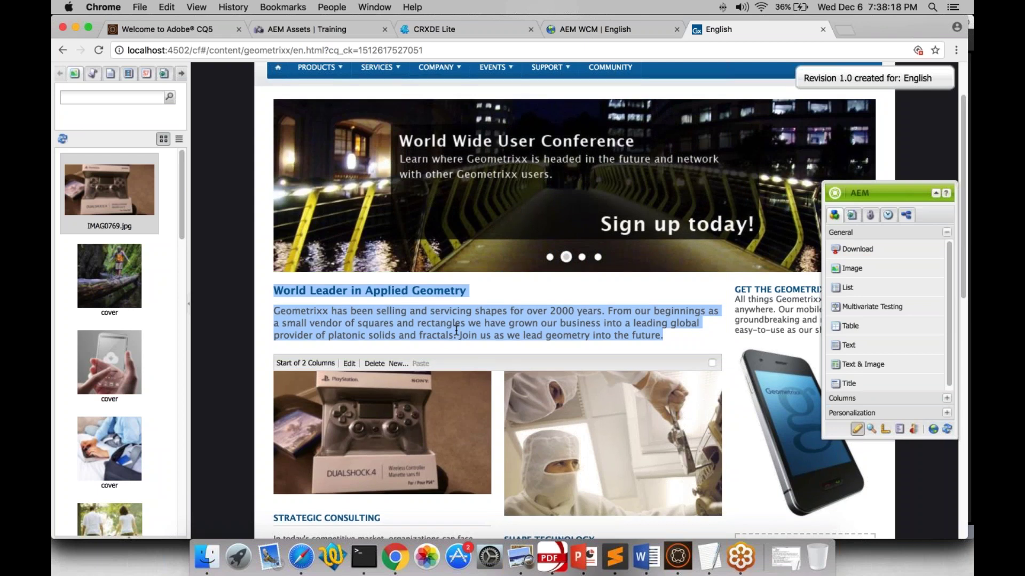
# Add a Text component to the empty drop area below the hiker image near the end of the page.
pyautogui.scroll(-5, 457, 331)
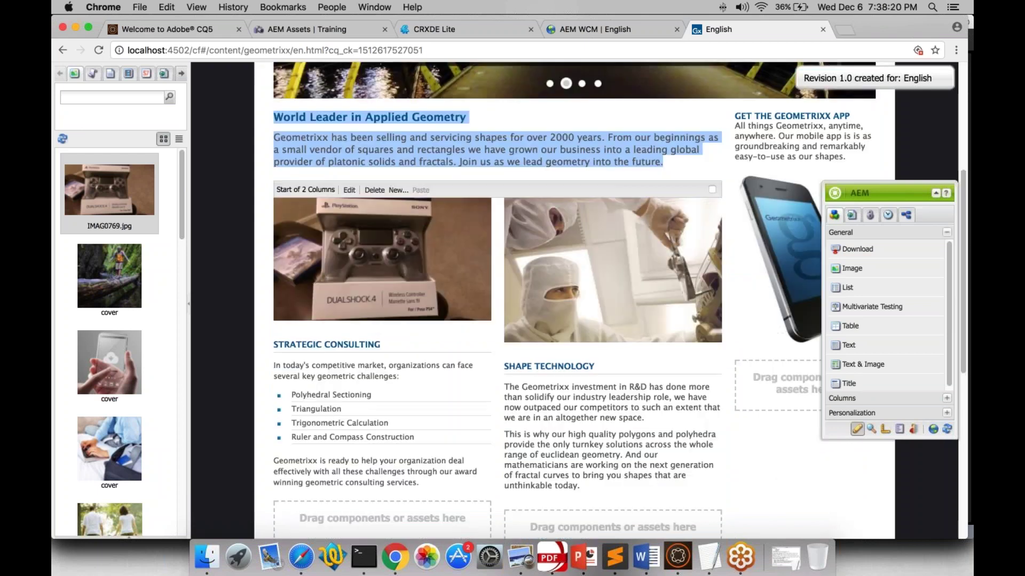
pyautogui.scroll(-10, 496, 299)
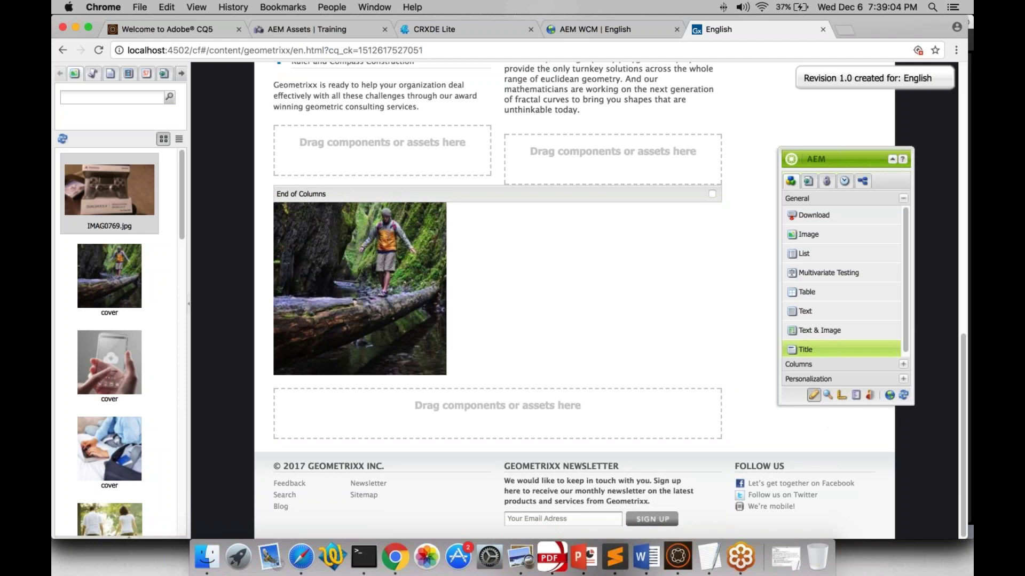
pyautogui.moveTo(824, 309); pyautogui.dragTo(592, 424)
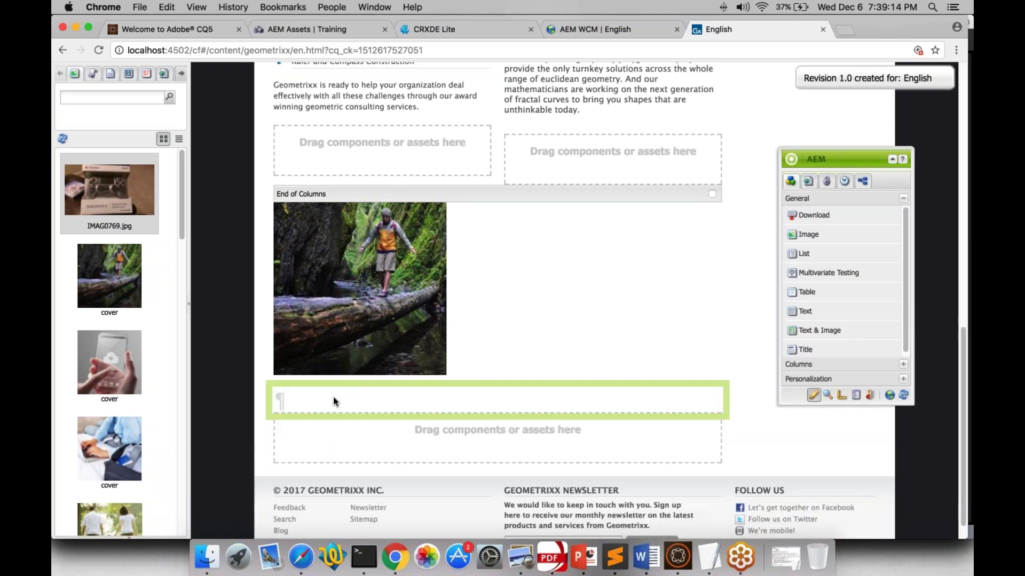
# Edit the empty Text component below the hiker image, enter "New Text" as its content, and save it.
pyautogui.rightClick(333, 396)
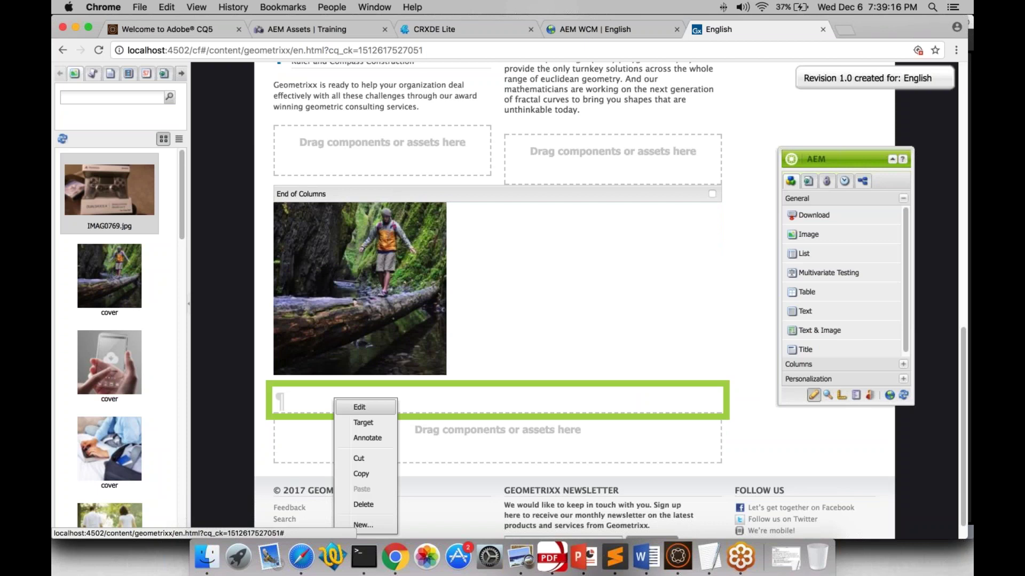
pyautogui.click(350, 405)
pyautogui.write('New ')
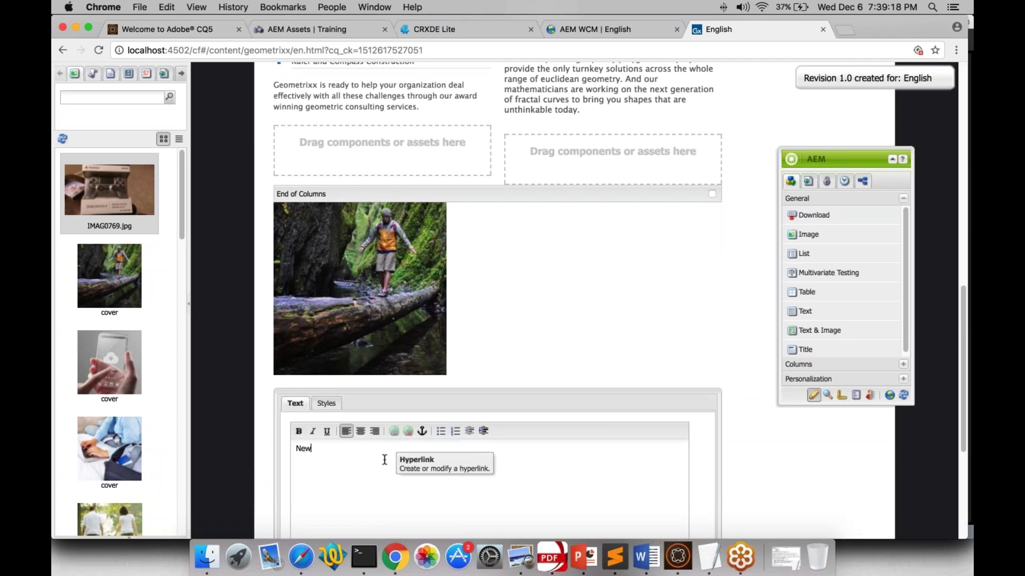
pyautogui.write('Text')
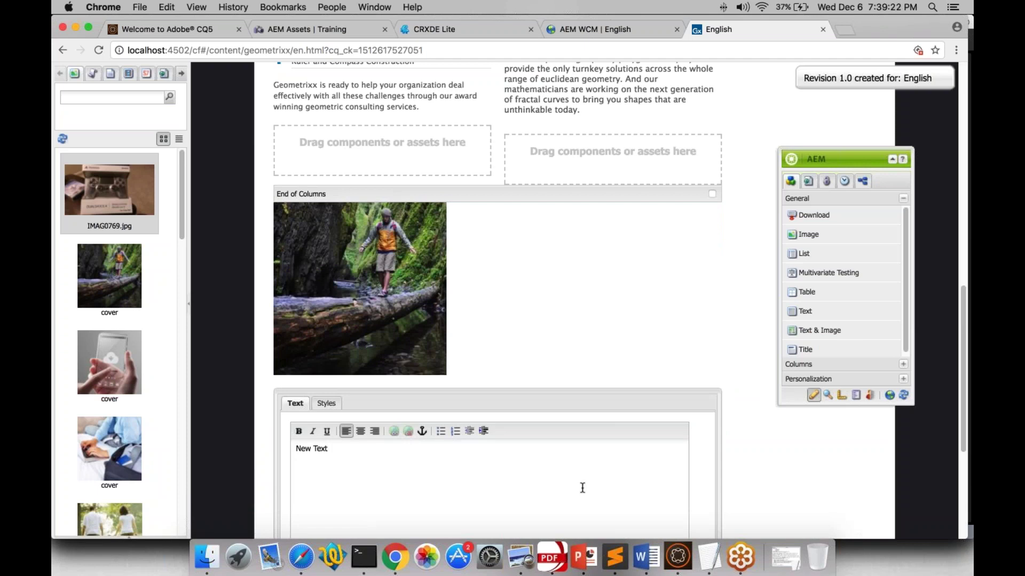
pyautogui.scroll(-3, 641, 488)
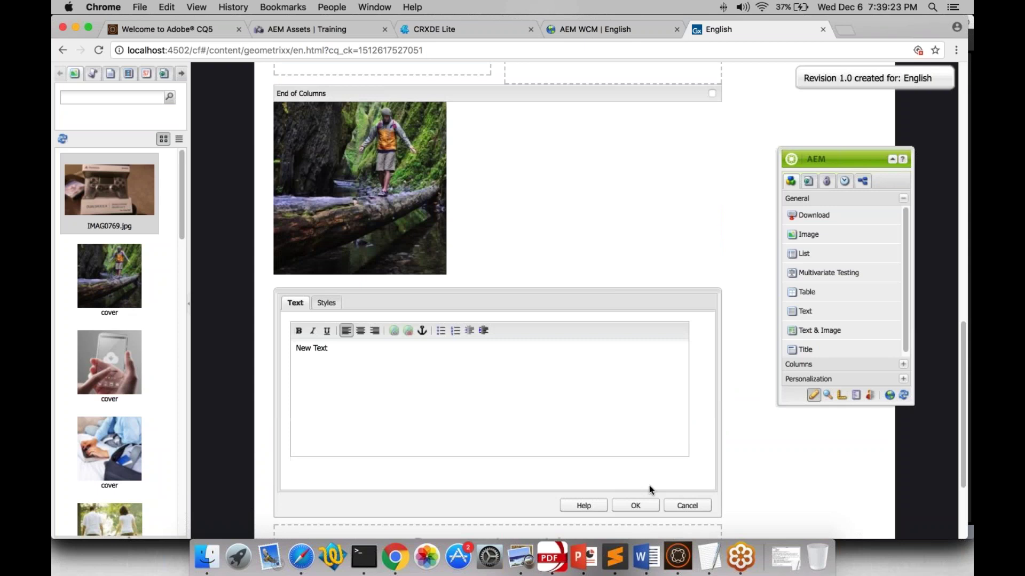
pyautogui.click(635, 506)
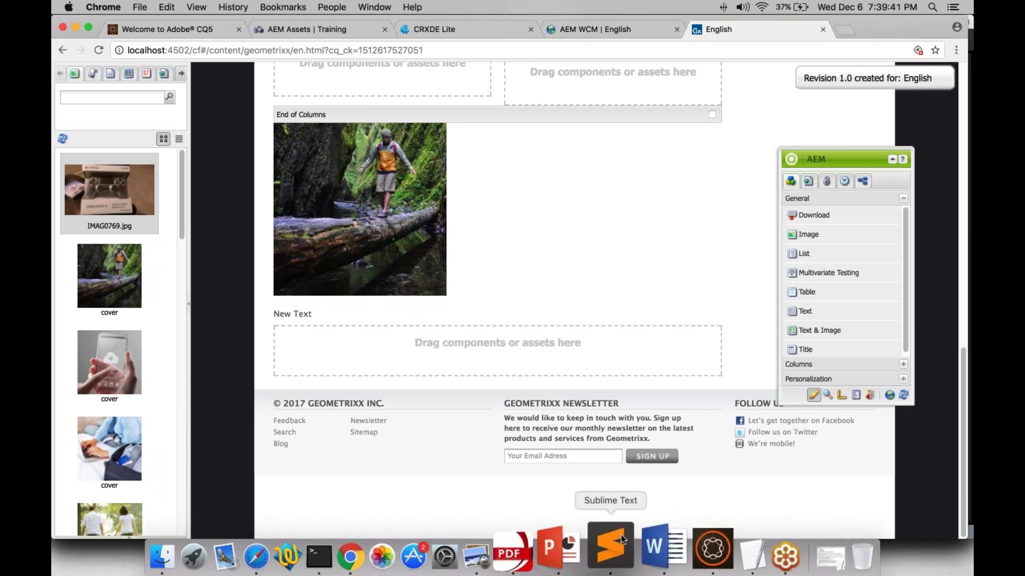
# Switch to the Sublime Text notes and add "parsys" on line 9.
pyautogui.click(614, 552)
pyautogui.press('Return')
pyautogui.press('Return')
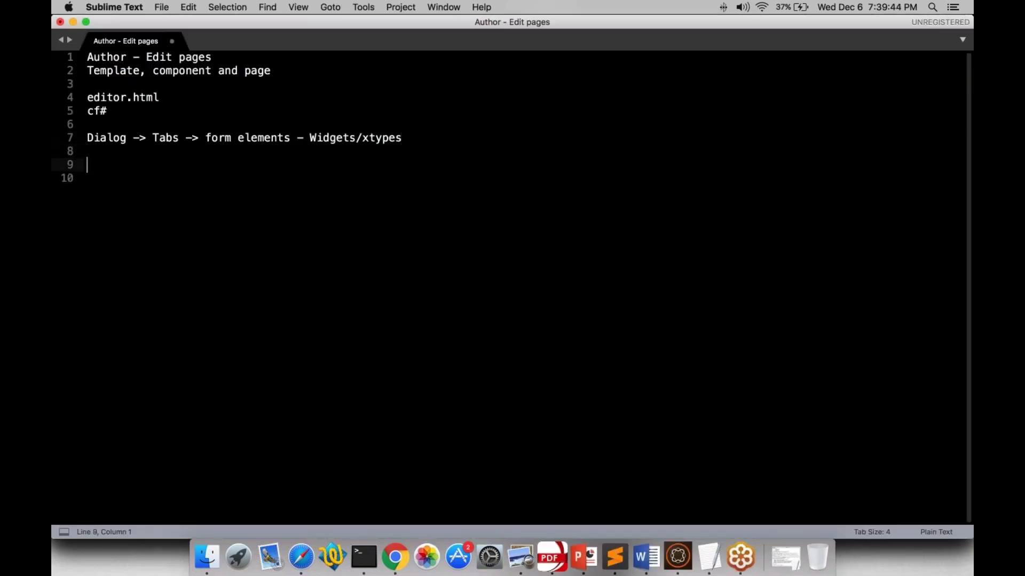
pyautogui.write('parsys')
# Switch back to the Geometrixx page in Chrome and move the sidekick beside the hiker image, clear of the footer.
pyautogui.press('super+Tab')
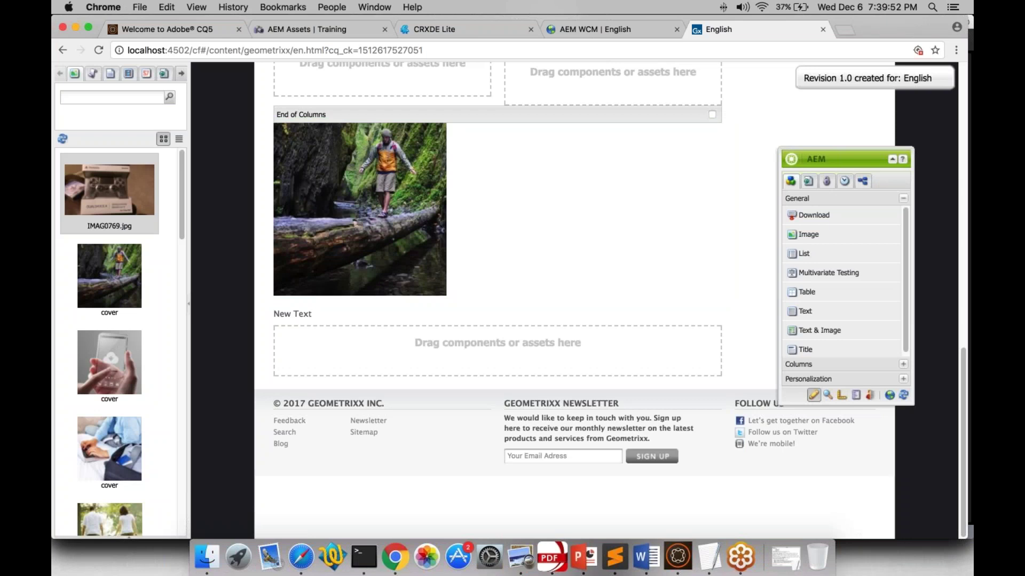
pyautogui.moveTo(856, 159); pyautogui.dragTo(851, 109)
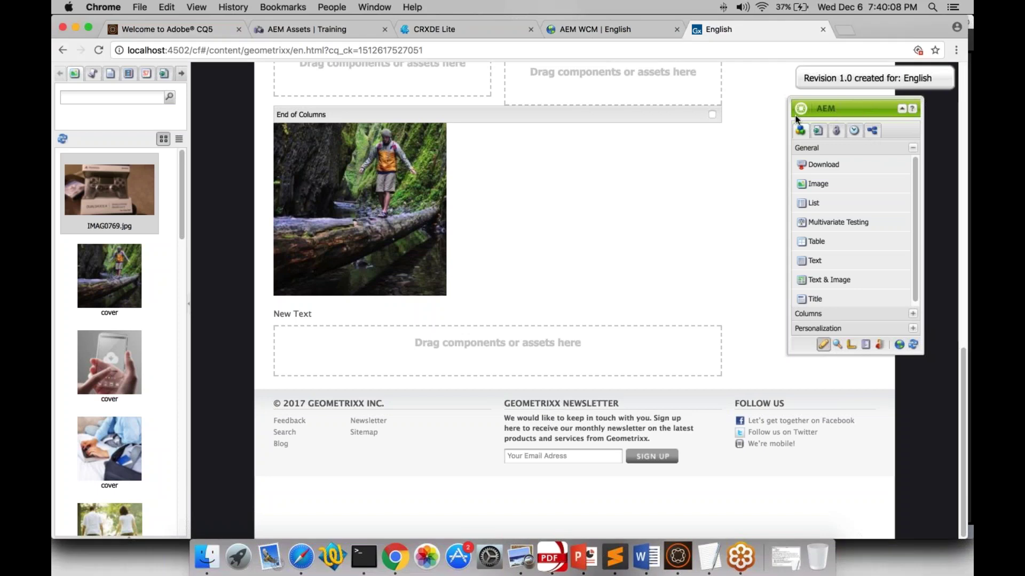
pyautogui.moveTo(822, 111); pyautogui.dragTo(784, 112)
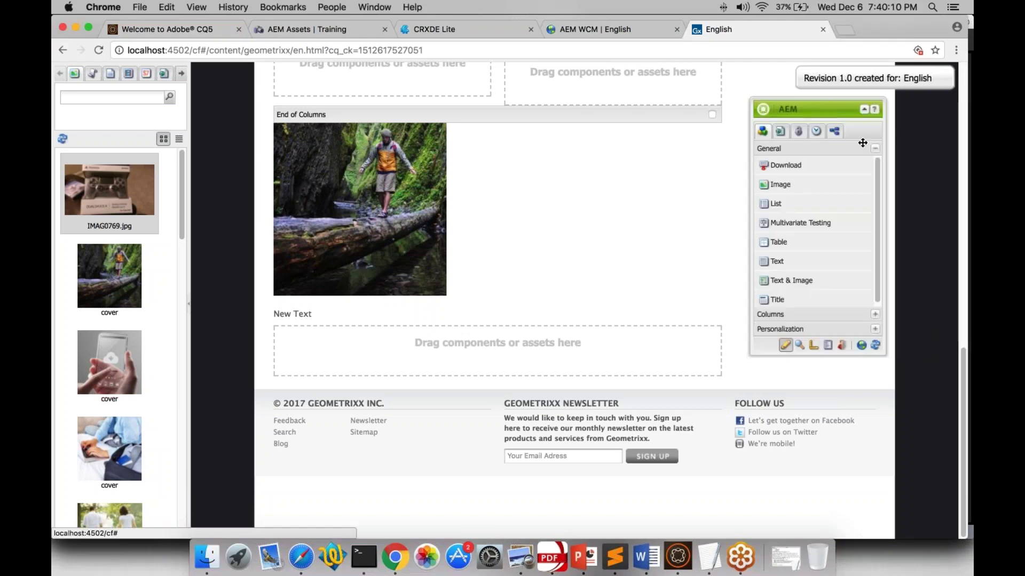
# Open the Geometrixx English page in the touch UI editor by replacing cf# with editor.html in its address.
pyautogui.moveTo(863, 143); pyautogui.dragTo(843, 154)
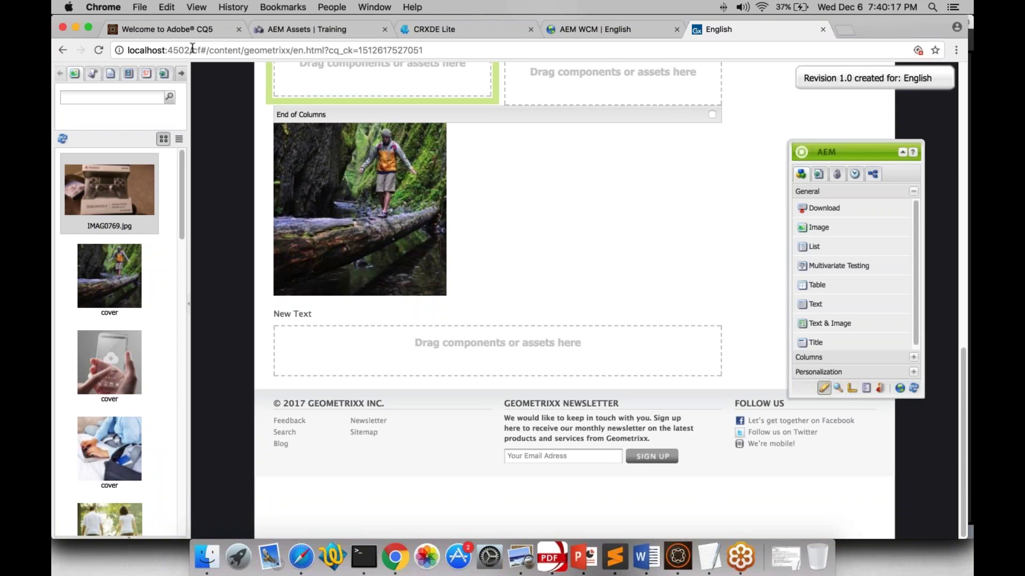
pyautogui.moveTo(194, 49); pyautogui.dragTo(205, 51)
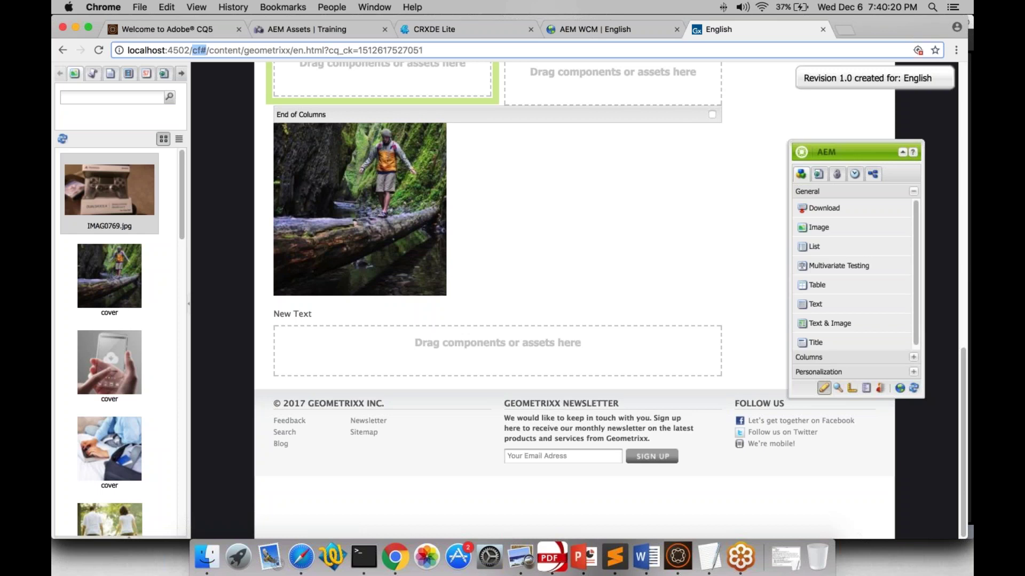
pyautogui.write('ed')
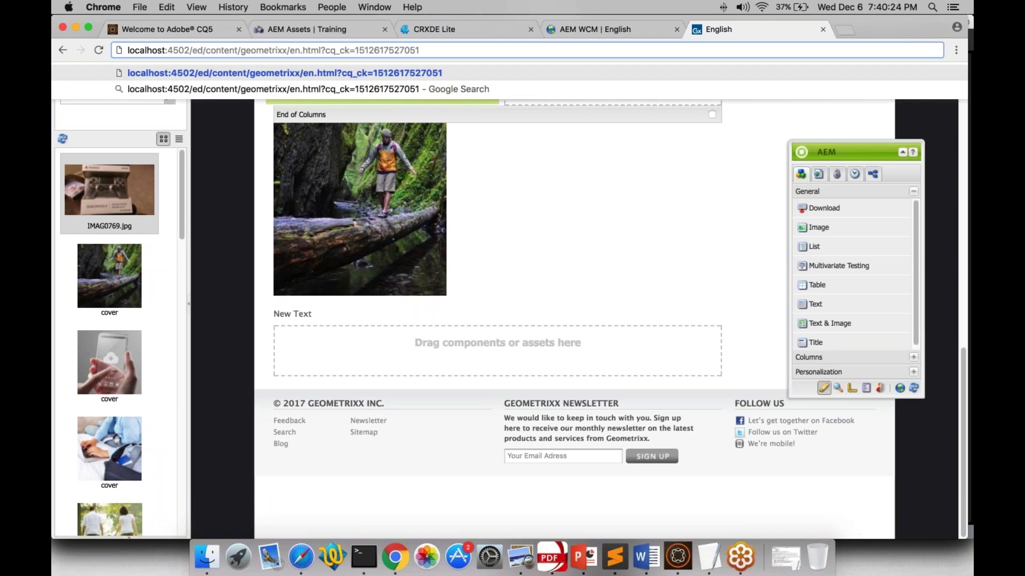
pyautogui.write('itor.')
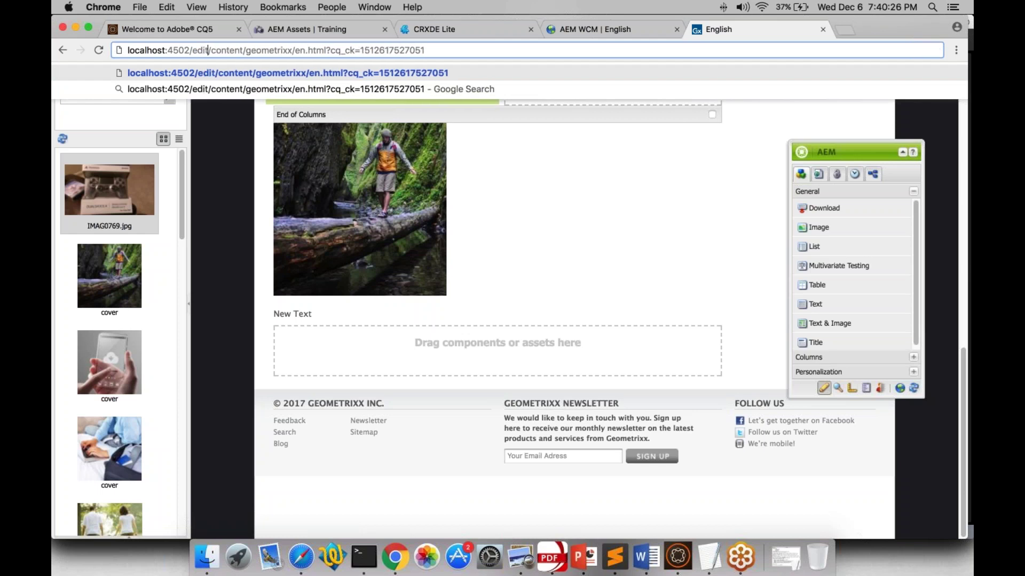
pyautogui.write('html')
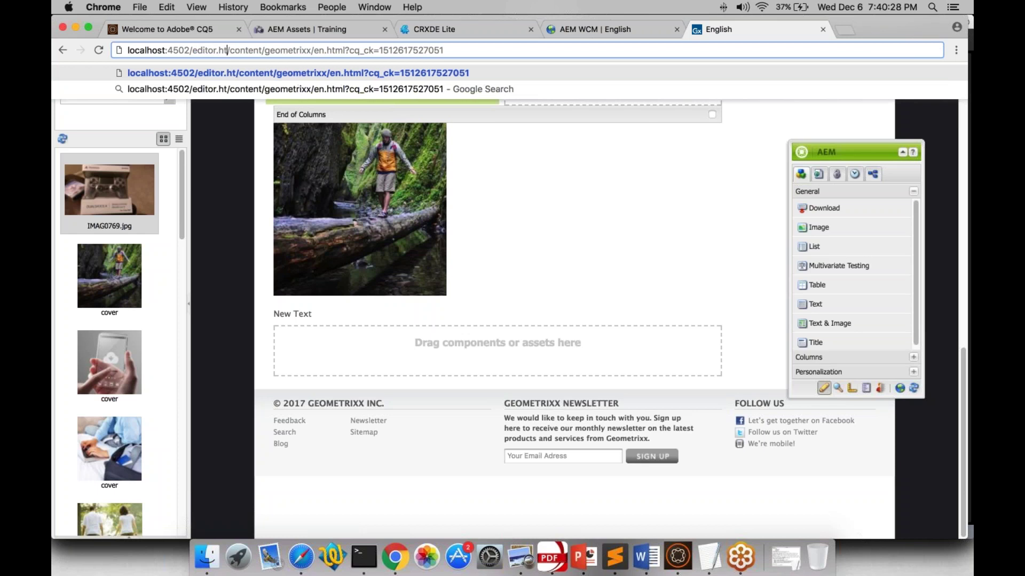
pyautogui.press('Return')
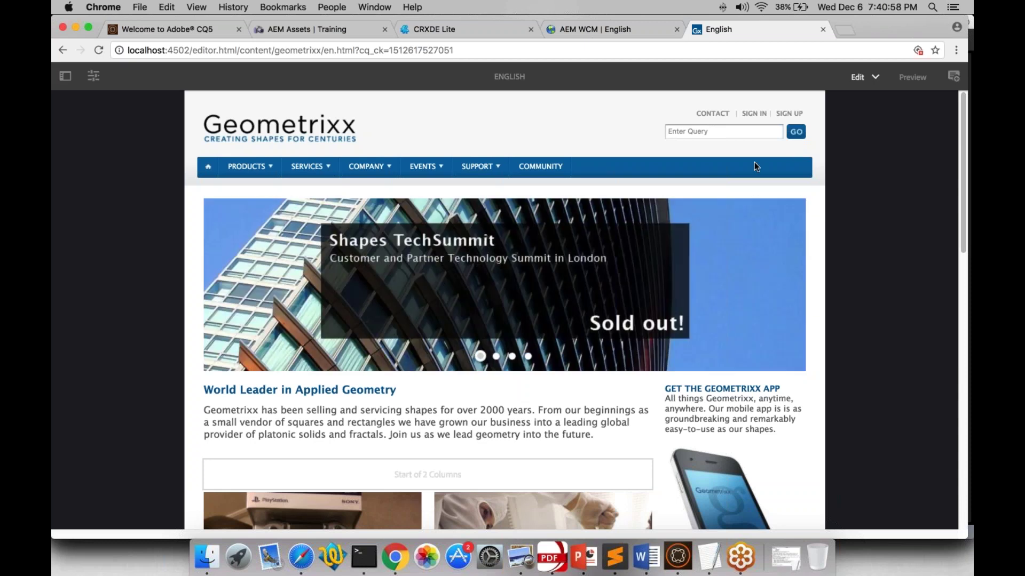
# Examine the side panel's Assets and Components and the page information options, and close the side panel.
pyautogui.click(65, 77)
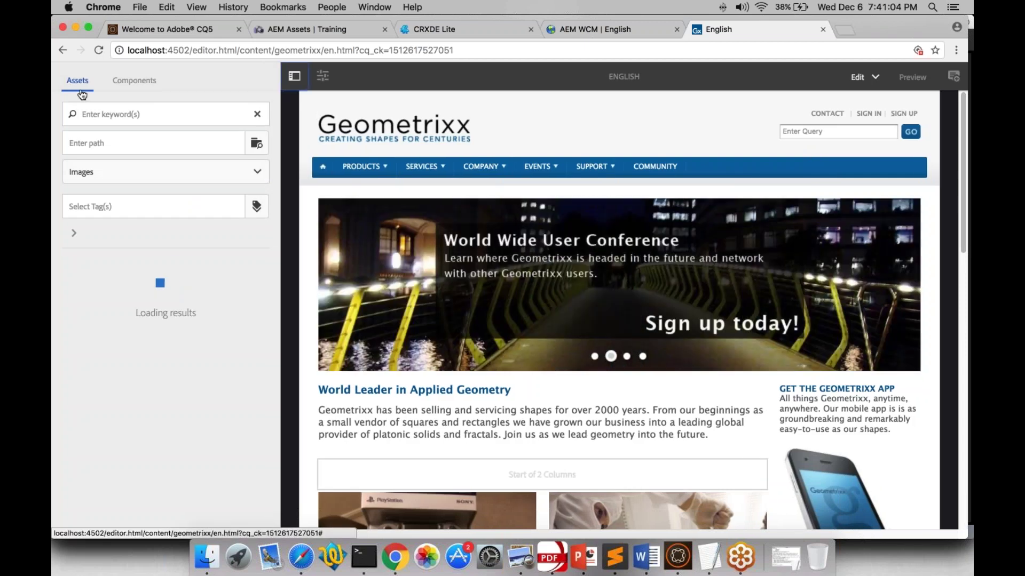
pyautogui.click(152, 91)
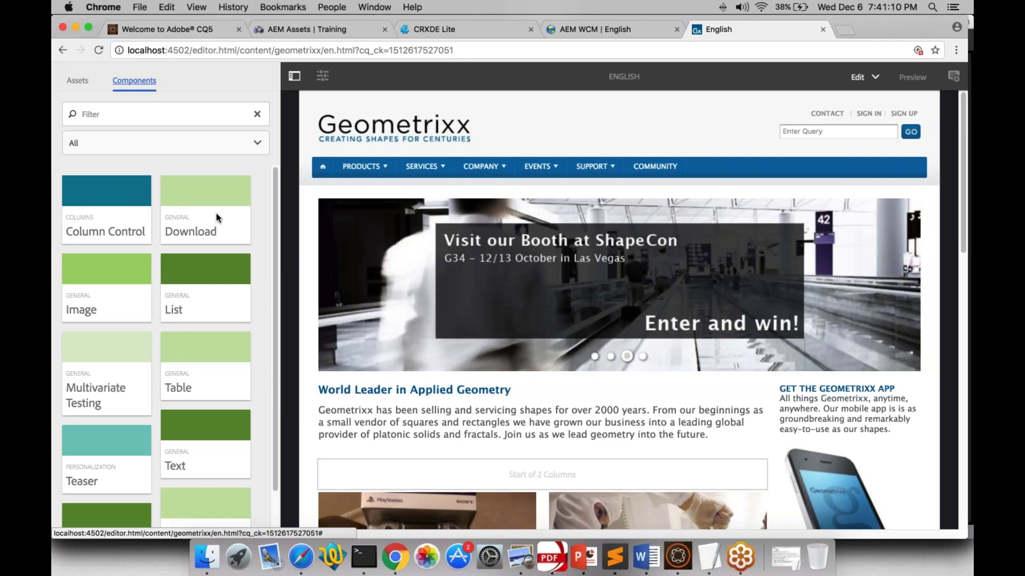
pyautogui.click(77, 81)
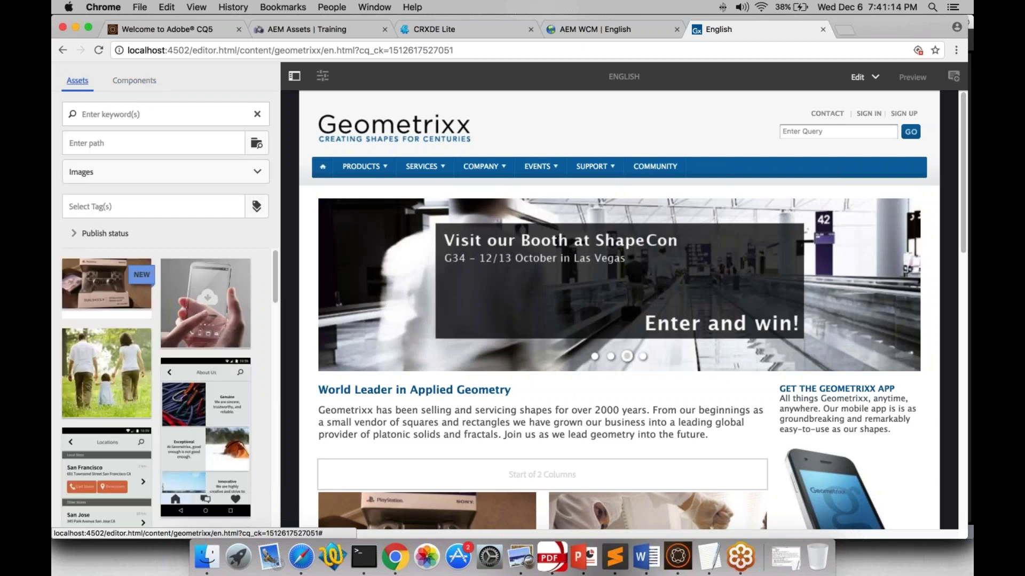
pyautogui.moveTo(182, 368)
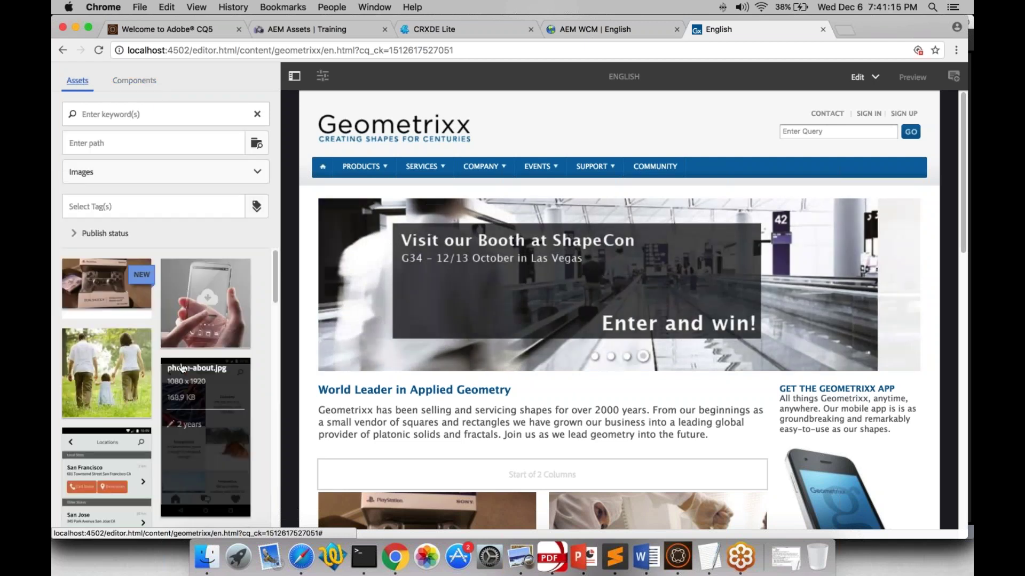
pyautogui.click(134, 81)
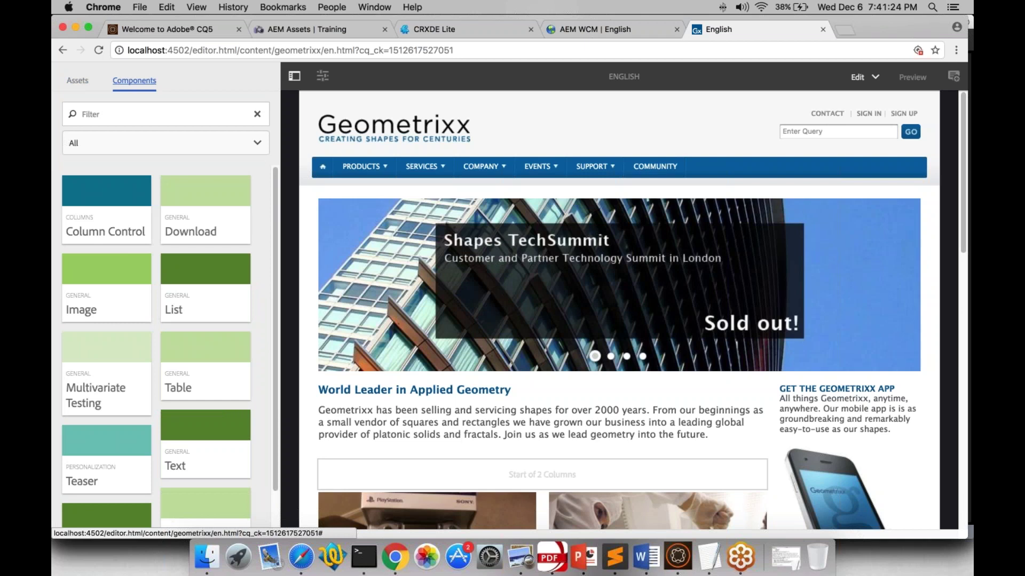
pyautogui.click(326, 78)
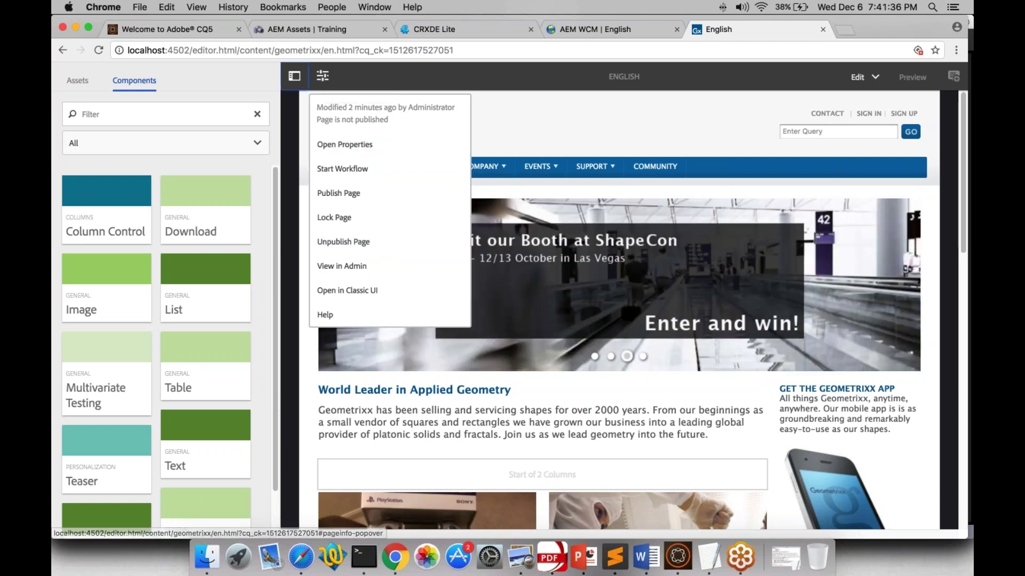
pyautogui.click(294, 75)
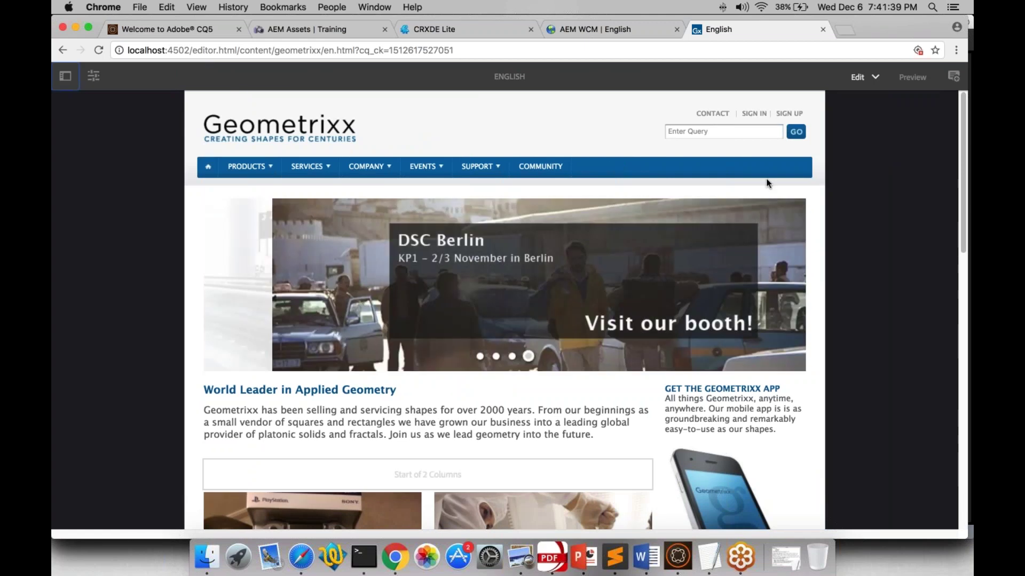
# View the available editor modes, preview the page, and return to Edit mode.
pyautogui.click(860, 77)
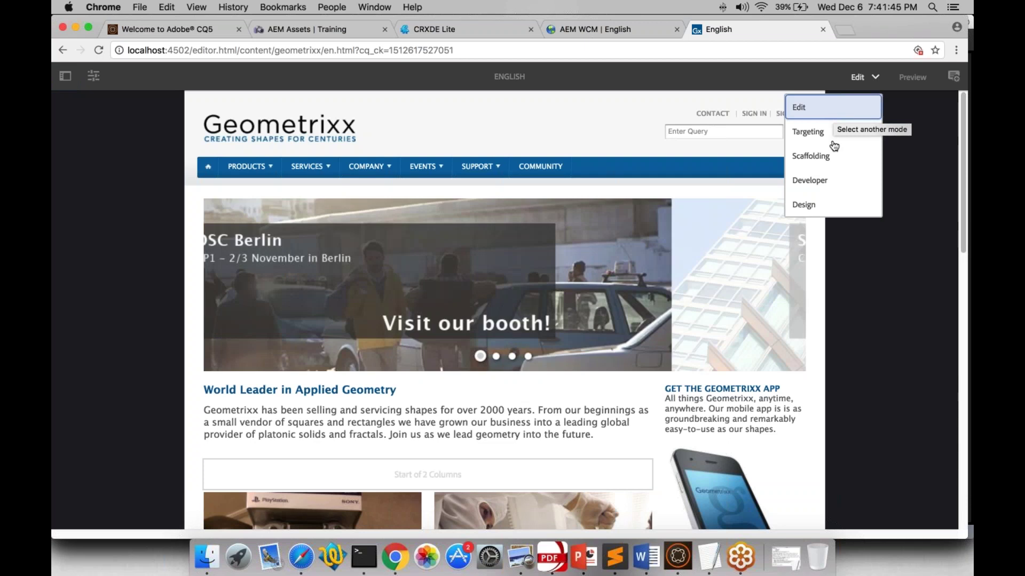
pyautogui.click(913, 84)
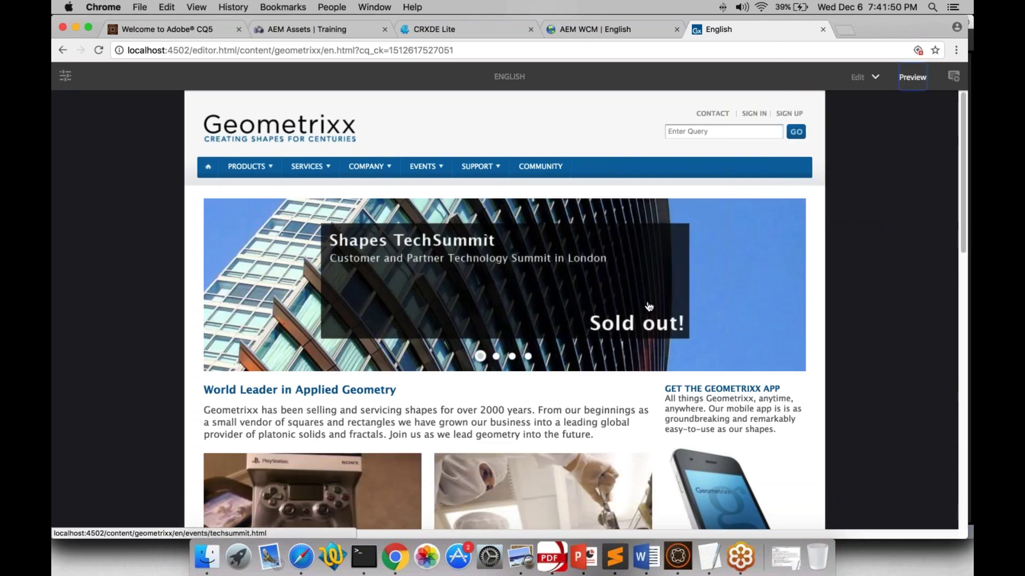
pyautogui.scroll(-2, 649, 307)
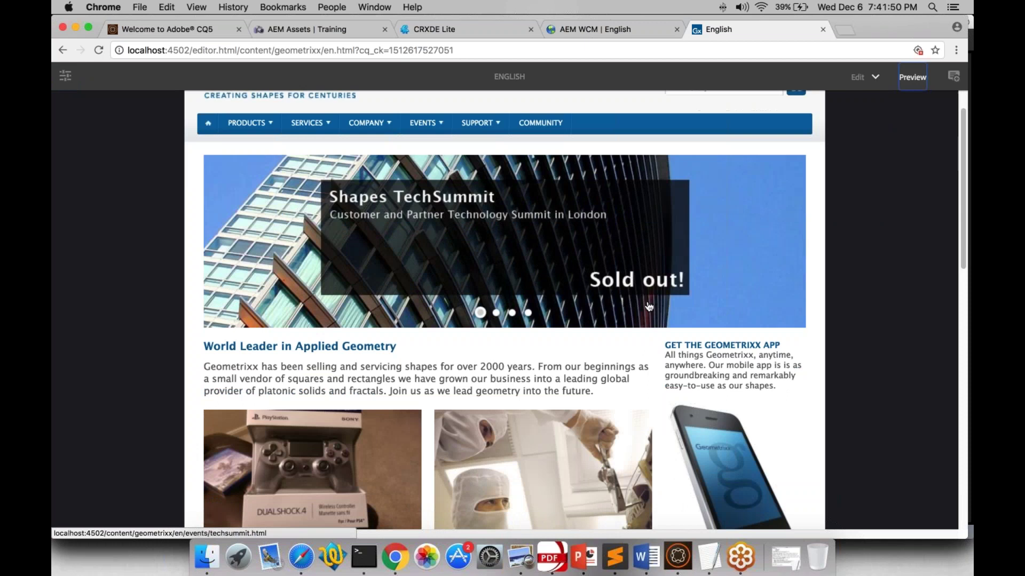
pyautogui.scroll(-10, 649, 306)
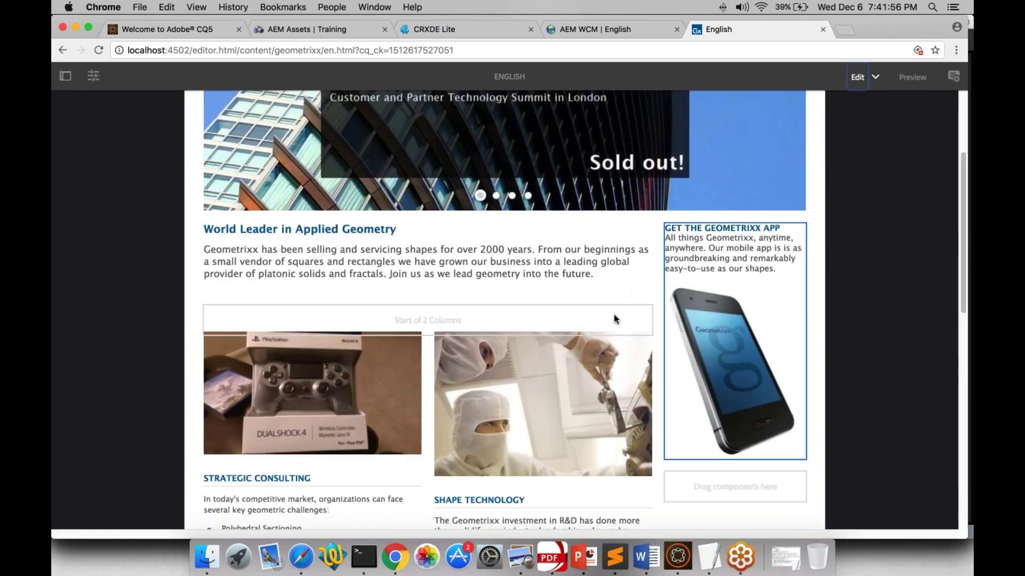
pyautogui.scroll(3, 288, 309)
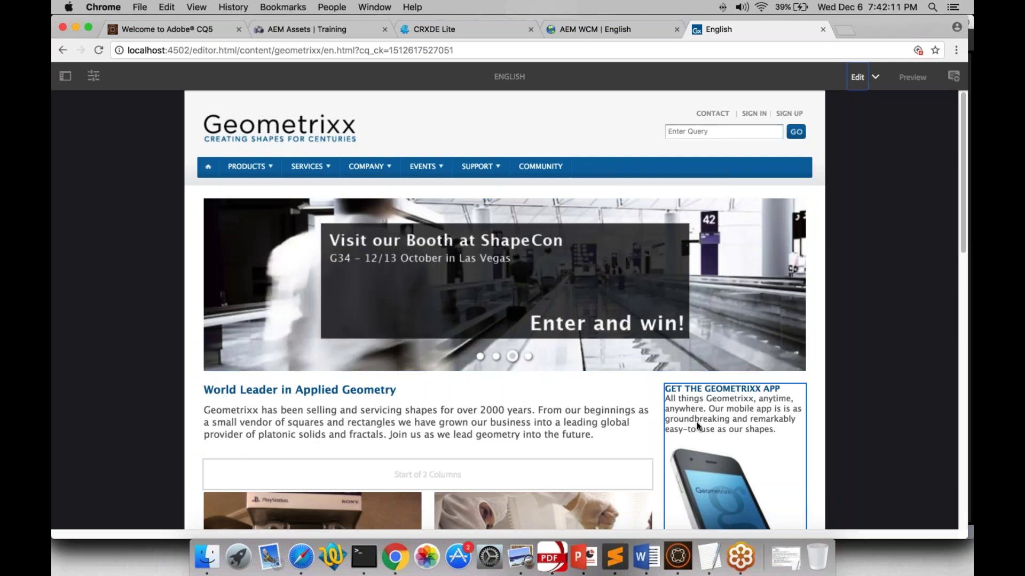
# Open the configuration dialog of the game controller image, review its fields, and save it.
pyautogui.scroll(-1, 698, 425)
pyautogui.scroll(-4, 698, 426)
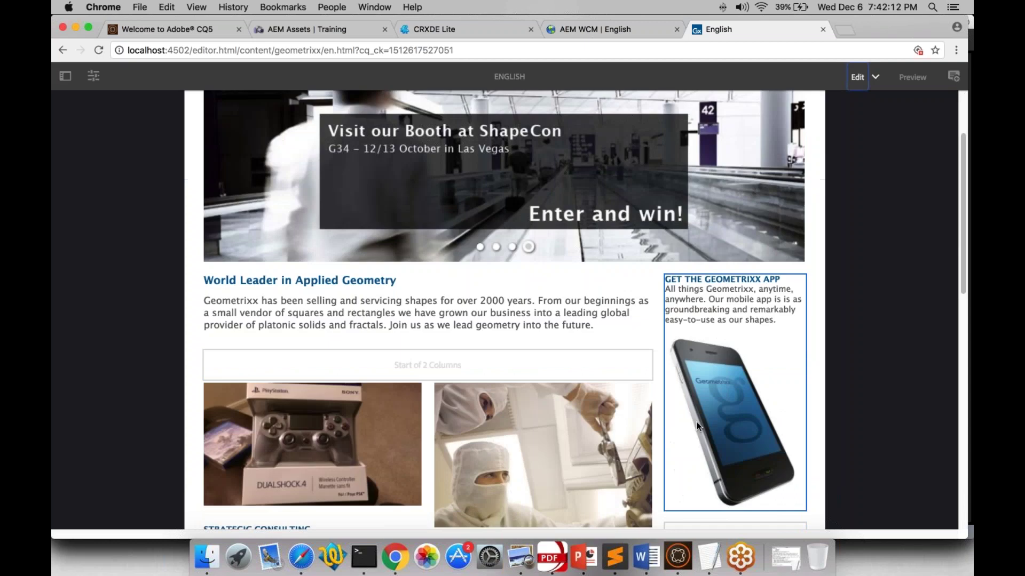
pyautogui.scroll(-5, 697, 422)
pyautogui.click(304, 324)
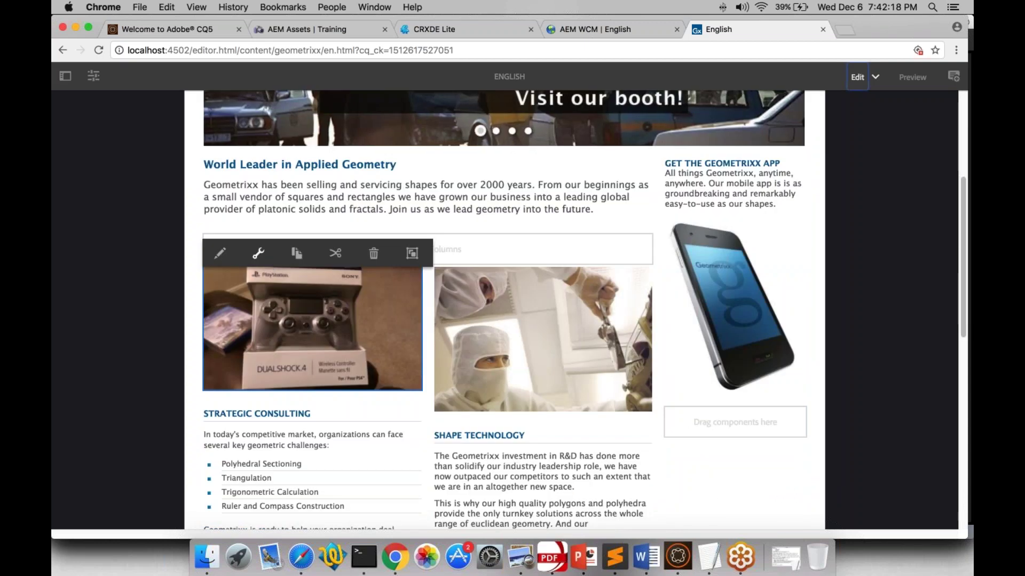
pyautogui.click(258, 253)
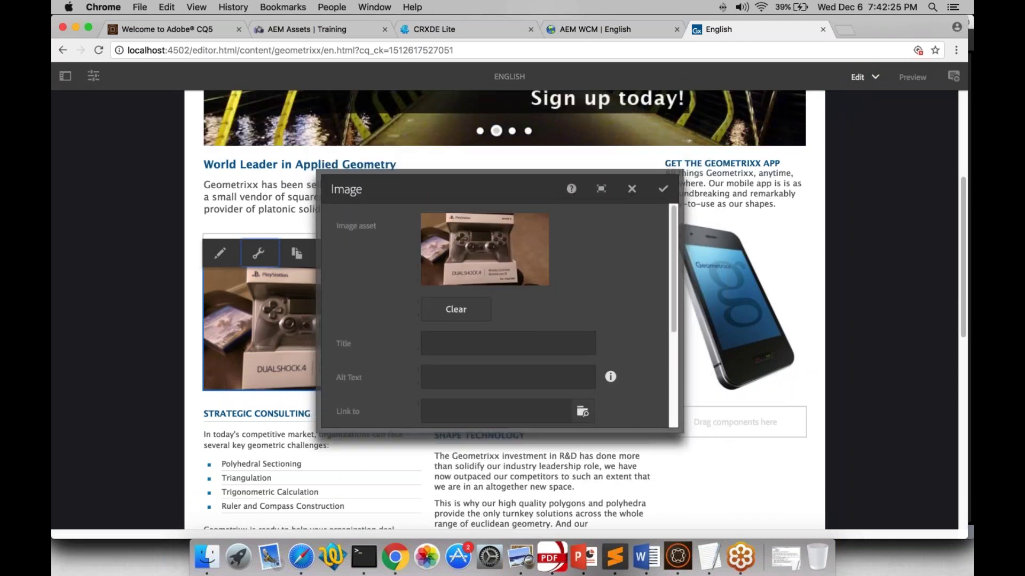
pyautogui.scroll(-5, 499, 315)
pyautogui.scroll(5, 509, 331)
pyautogui.click(509, 339)
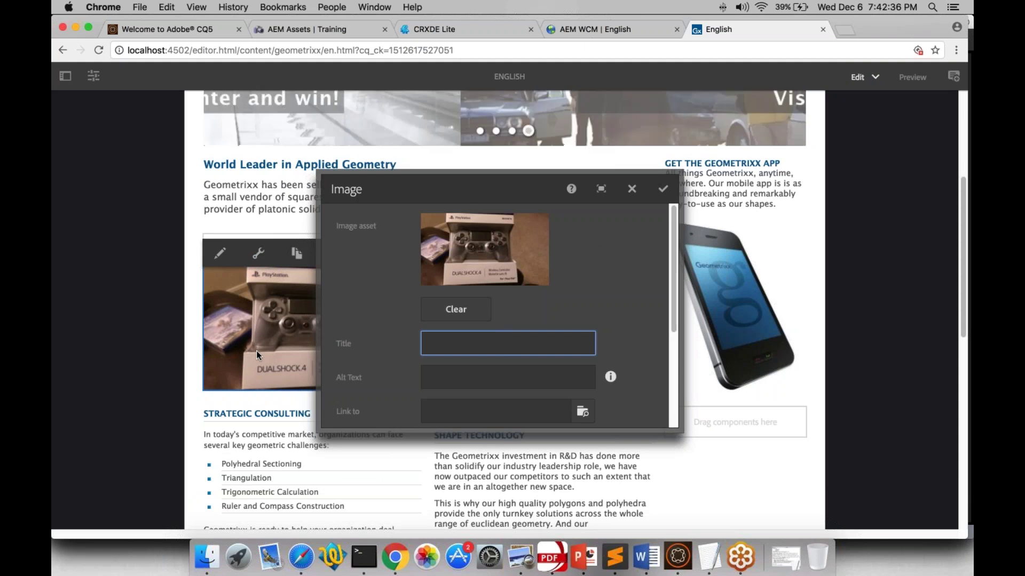
pyautogui.click(664, 192)
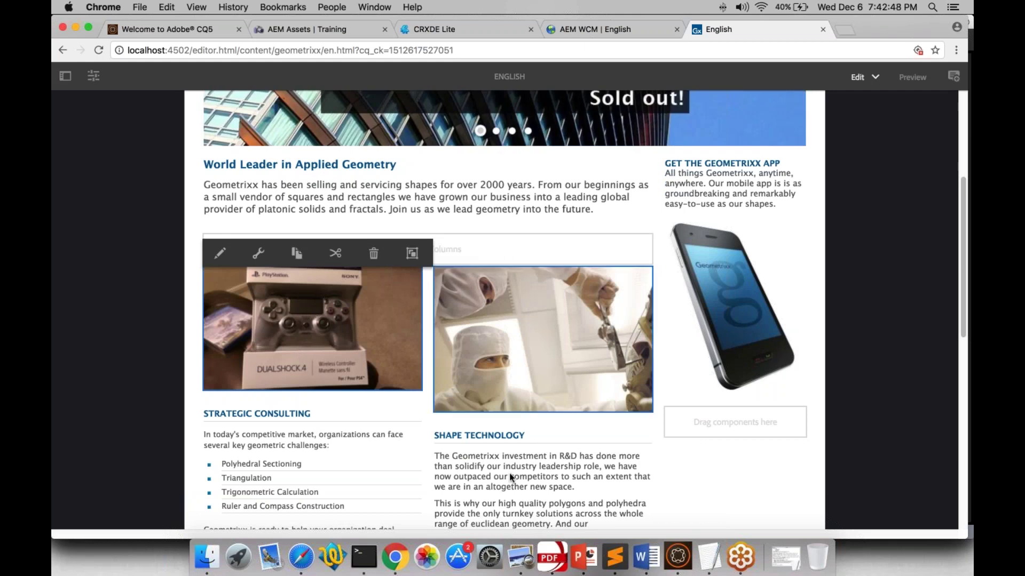
pyautogui.scroll(-3, 527, 476)
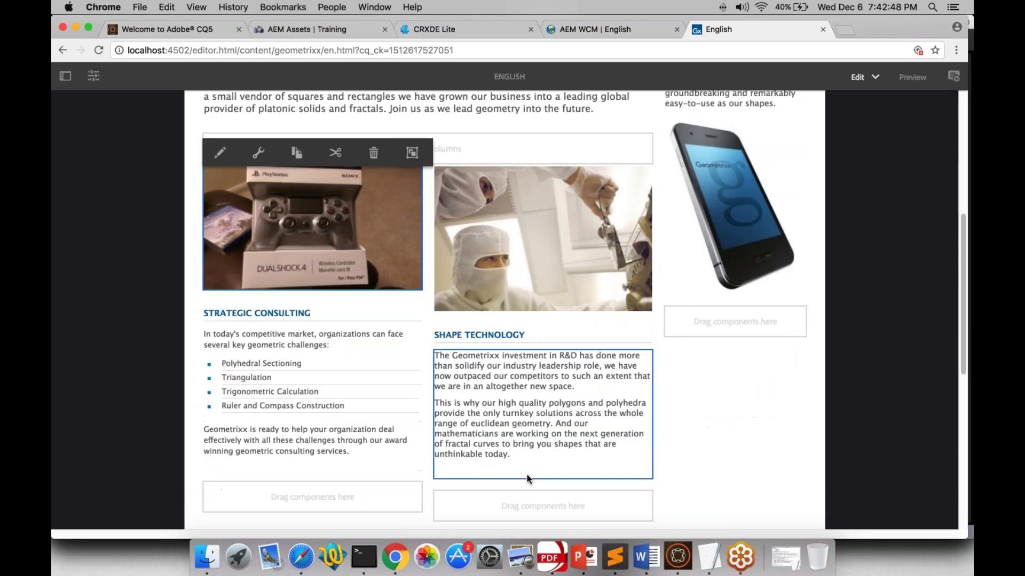
pyautogui.scroll(10, 527, 479)
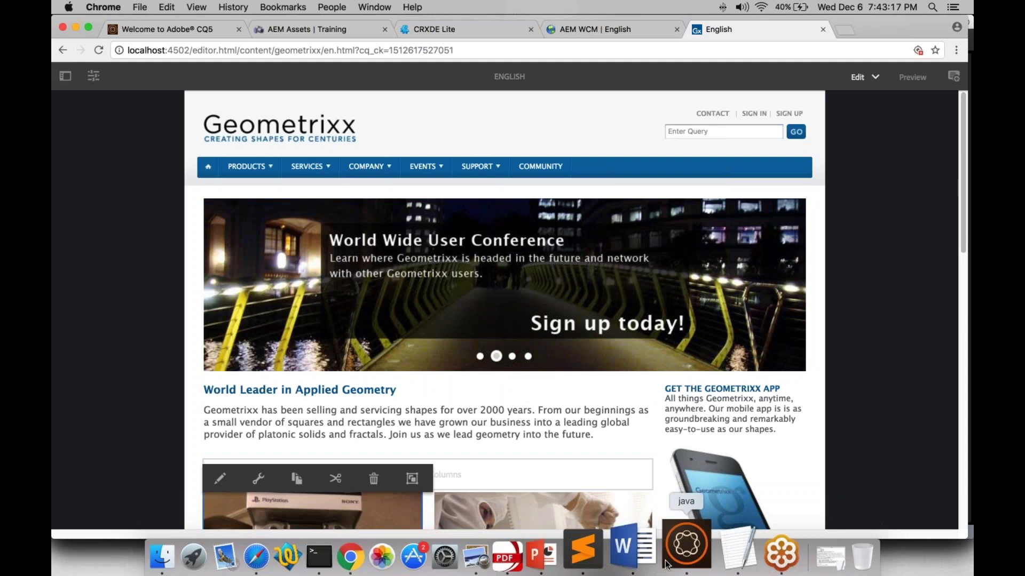
# Switch to the Sublime Text notes and highlight the terms Template, component and page in turn on line 2.
pyautogui.click(612, 557)
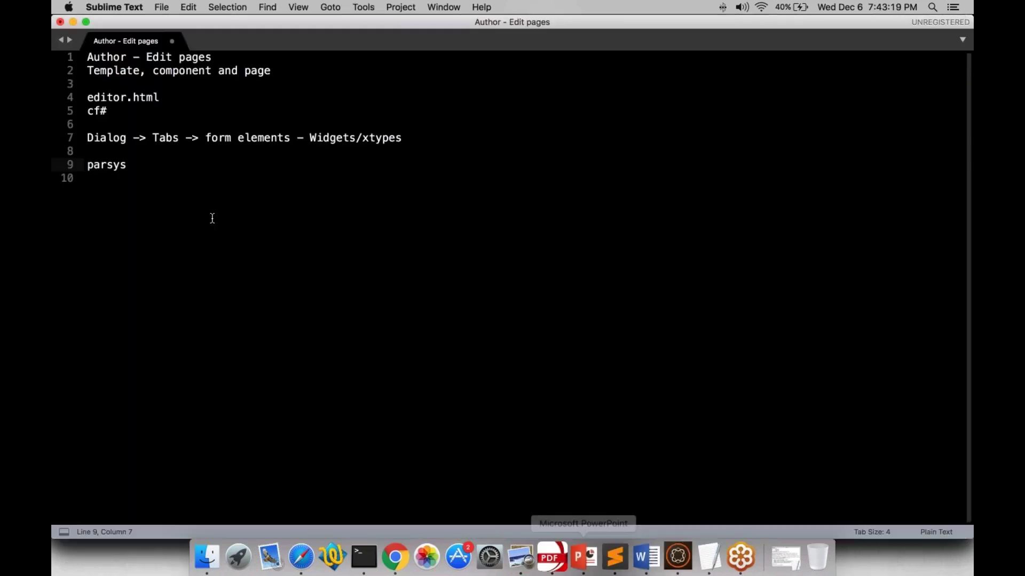
pyautogui.doubleClick(112, 71)
pyautogui.moveTo(153, 71); pyautogui.dragTo(212, 71)
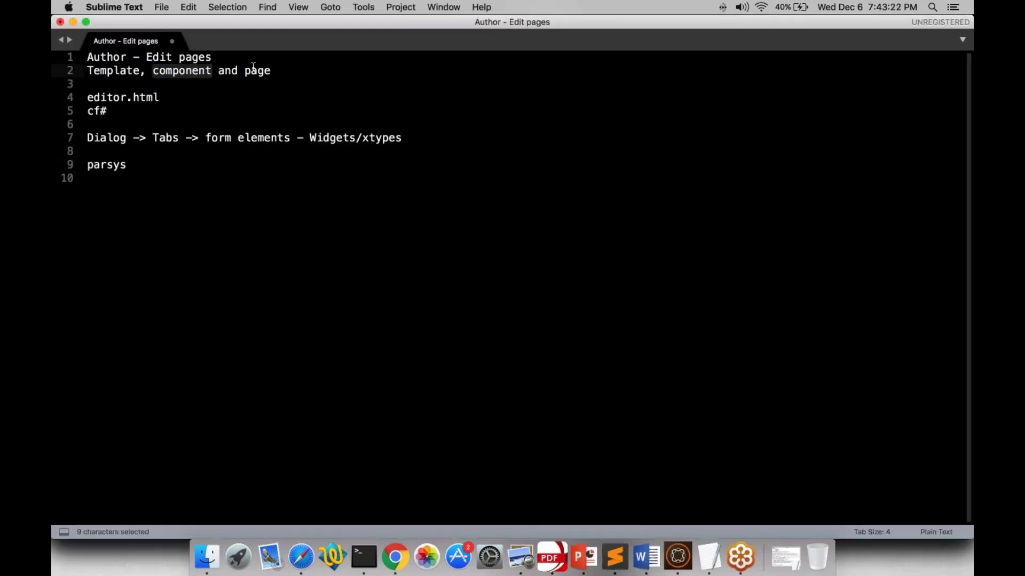
pyautogui.doubleClick(256, 70)
# Add blank lines below "parsys" and write "Page -> Template" on line 13 of the notes.
pyautogui.click(161, 187)
pyautogui.press('Return')
pyautogui.press('Return')
pyautogui.press('Return')
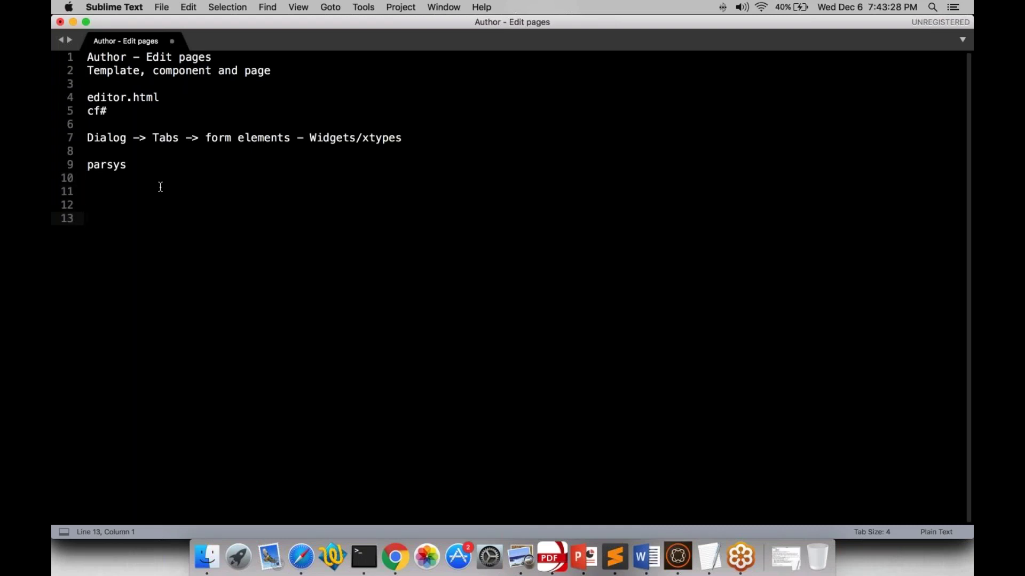
pyautogui.write('Page -')
pyautogui.press('BackSpace')
pyautogui.write('> Template')
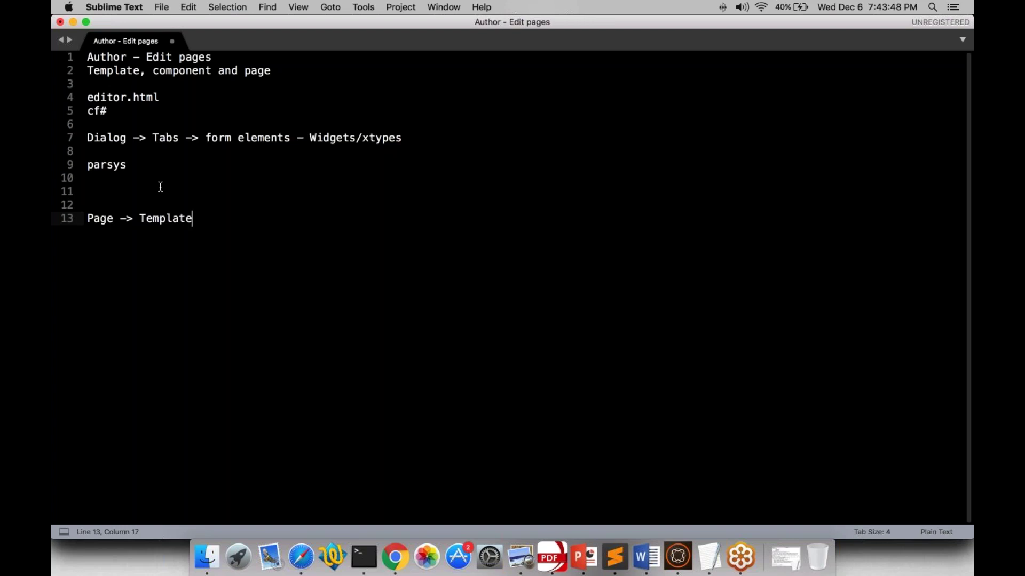
pyautogui.press('super+d')
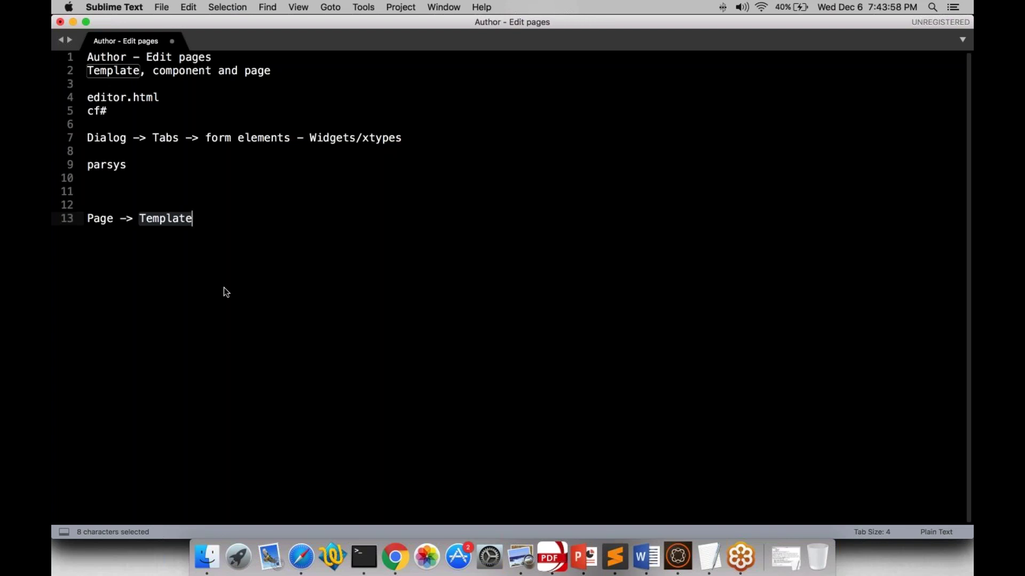
pyautogui.press('Right')
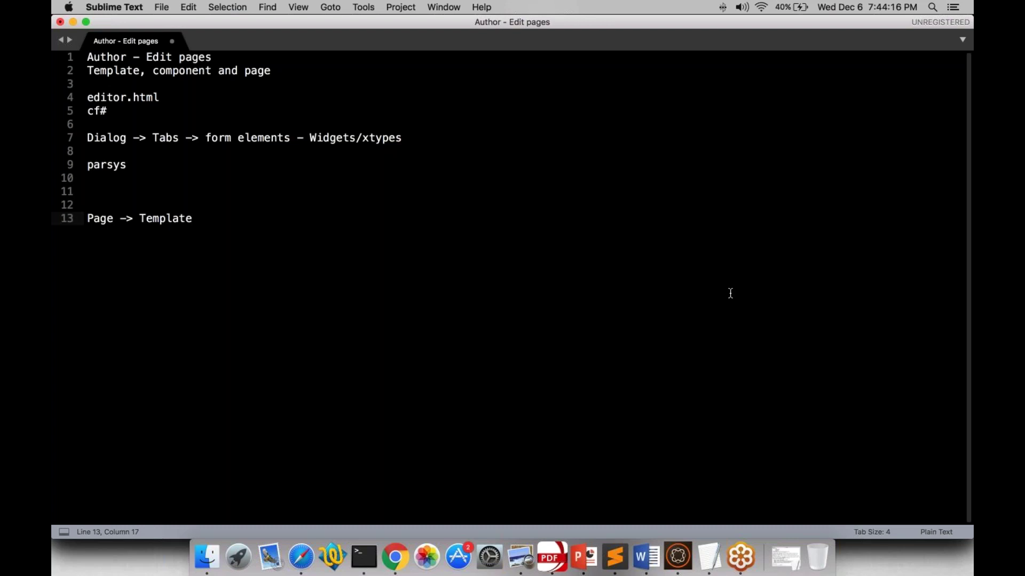
# Draw a green page outline below the "Page -> Template" line, with header and footer bands marked by short strokes.
pyautogui.moveTo(197, 259)
pyautogui.mouseDown()
pyautogui.moveTo(194, 356)
pyautogui.moveTo(270, 359)
pyautogui.moveTo(288, 255)
pyautogui.moveTo(197, 259)
pyautogui.mouseUp()
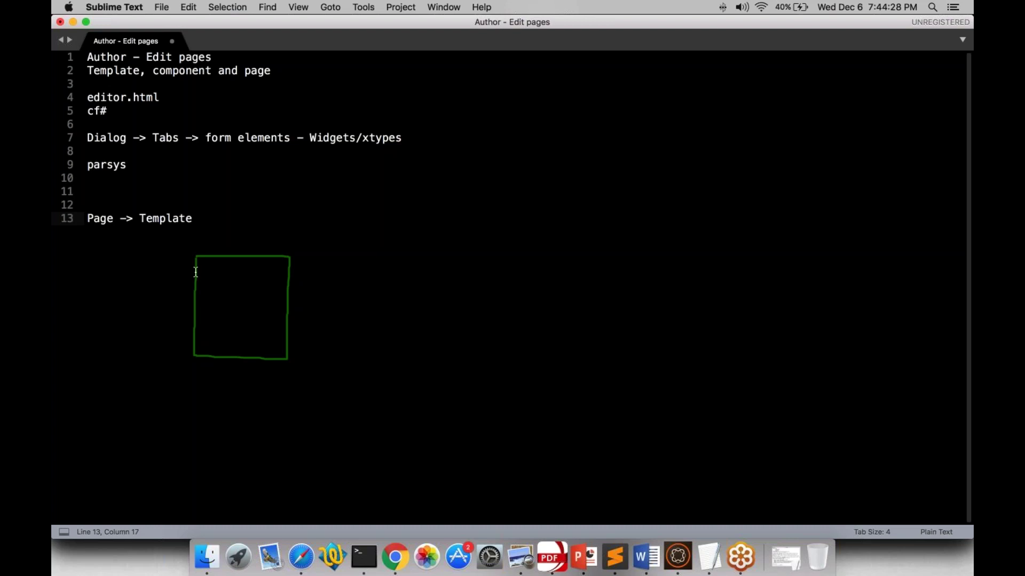
pyautogui.moveTo(194, 274); pyautogui.dragTo(288, 272)
pyautogui.moveTo(194, 338); pyautogui.dragTo(288, 338)
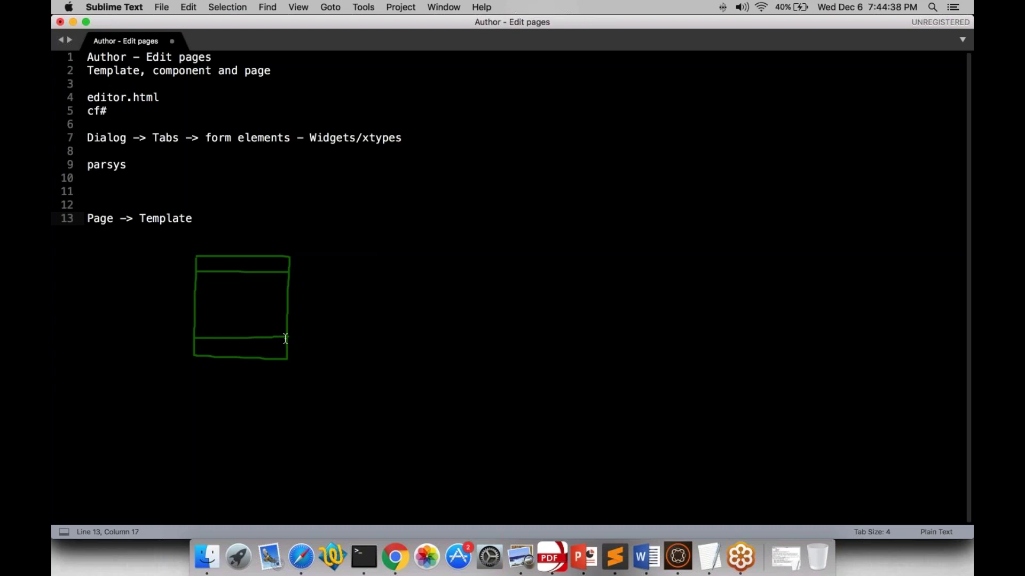
pyautogui.moveTo(182, 264); pyautogui.dragTo(202, 260)
pyautogui.moveTo(179, 352); pyautogui.dragTo(205, 343)
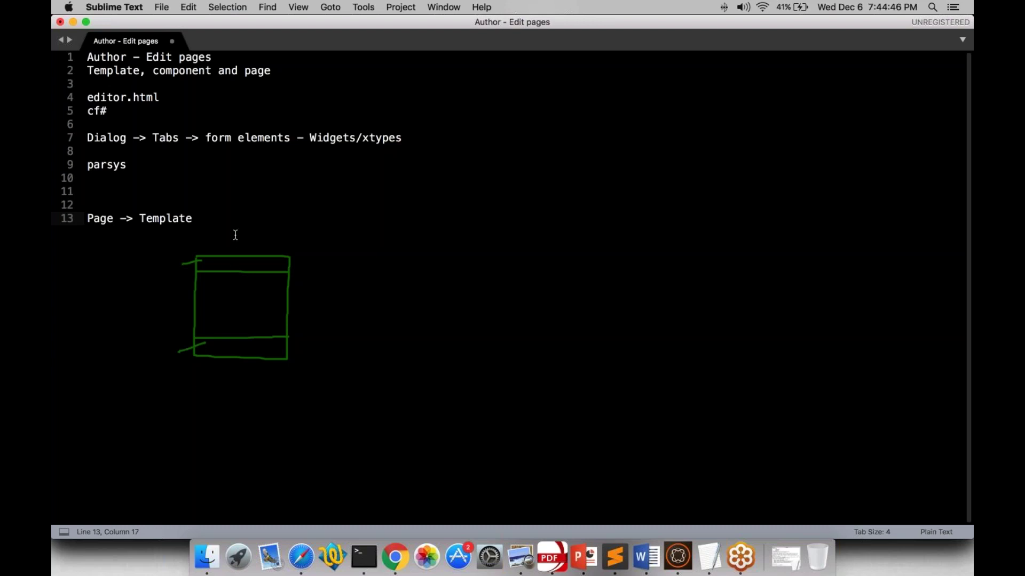
# Label the page sketch "T" and divide its body into a right column of short dashes and a left area with two boxes.
pyautogui.moveTo(228, 231); pyautogui.dragTo(241, 228)
pyautogui.moveTo(235, 230); pyautogui.dragTo(236, 240)
pyautogui.moveTo(260, 272); pyautogui.dragTo(259, 338)
pyautogui.moveTo(269, 284); pyautogui.dragTo(278, 319)
pyautogui.click(270, 313)
pyautogui.moveTo(205, 285)
pyautogui.mouseDown()
pyautogui.moveTo(240, 281)
pyautogui.moveTo(206, 295)
pyautogui.moveTo(203, 283)
pyautogui.moveTo(236, 318)
pyautogui.moveTo(205, 317)
pyautogui.mouseUp()
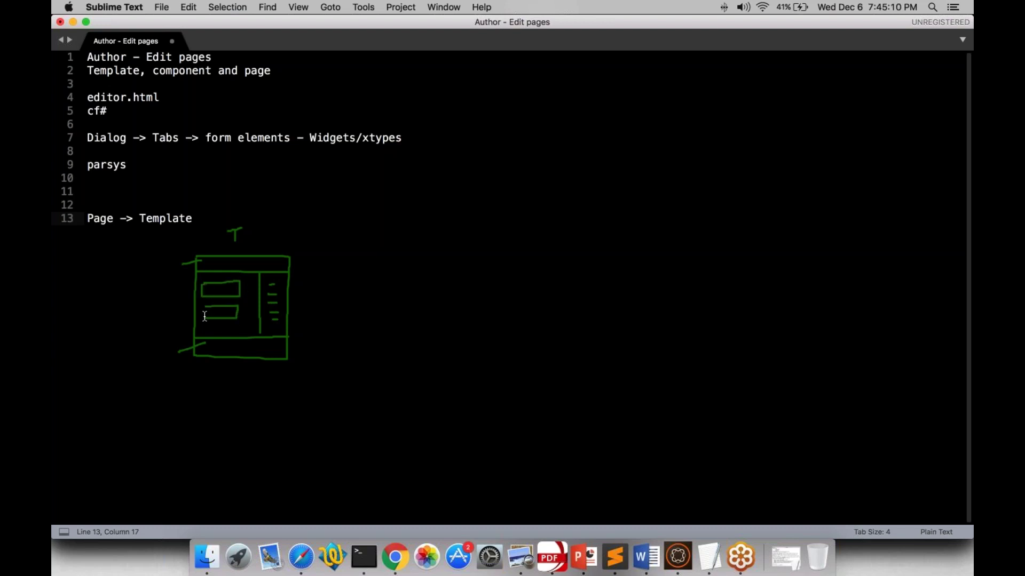